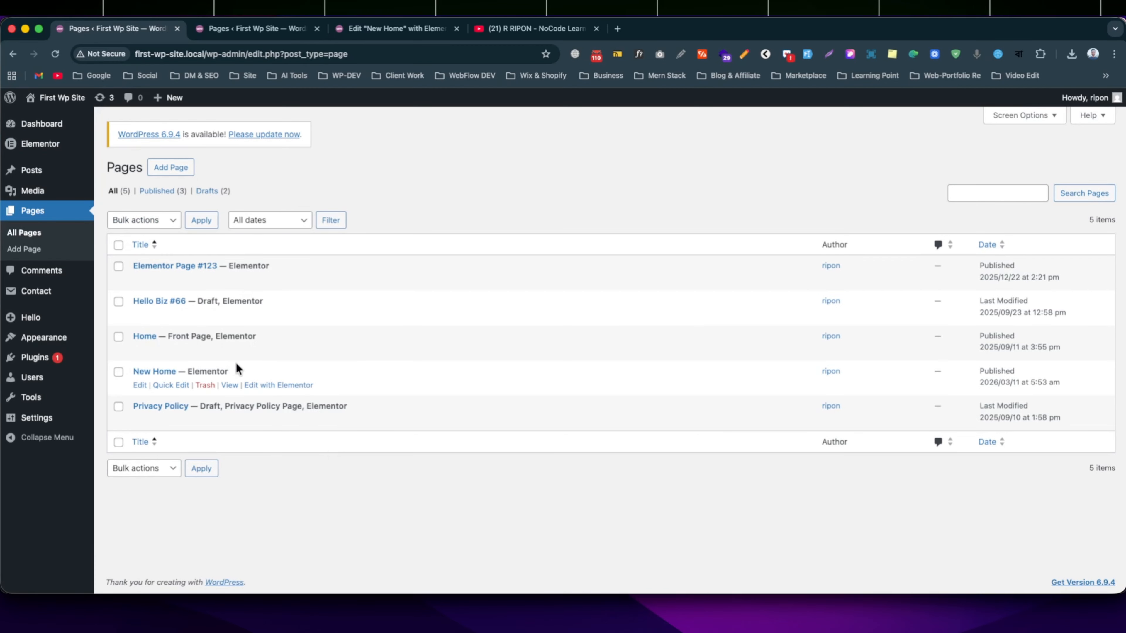
# Step: Create a new page in a separate browser tab and title it "Elementor Pro"
pyautogui.keyDown('super'); pyautogui.click(168, 169); pyautogui.keyUp('super')
pyautogui.click(226, 38)
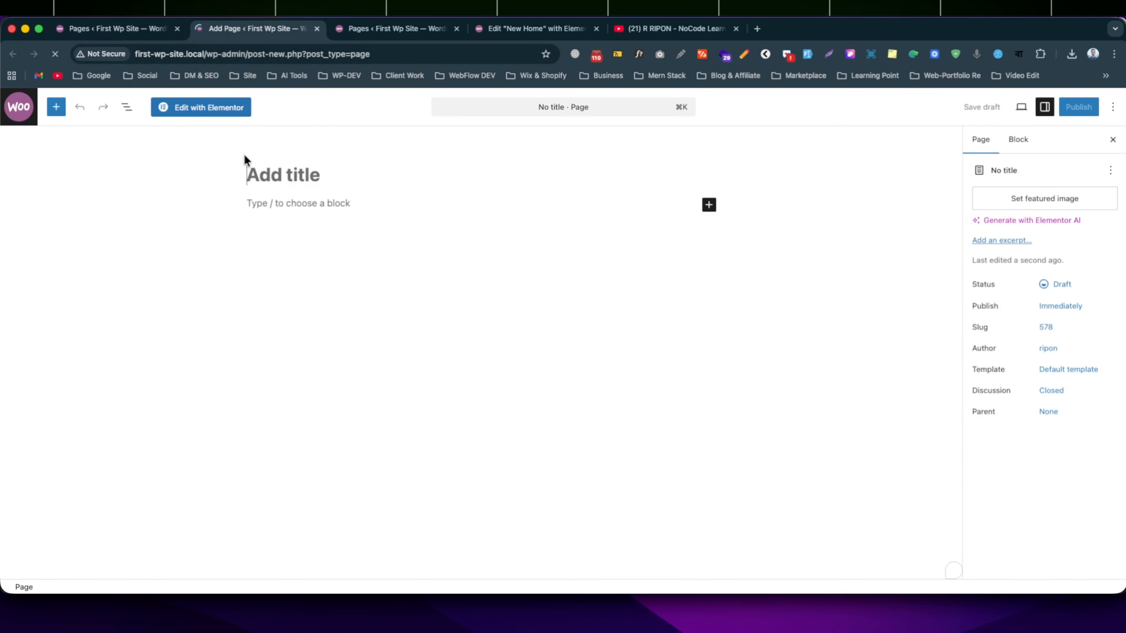
pyautogui.write('Elementor Pro')
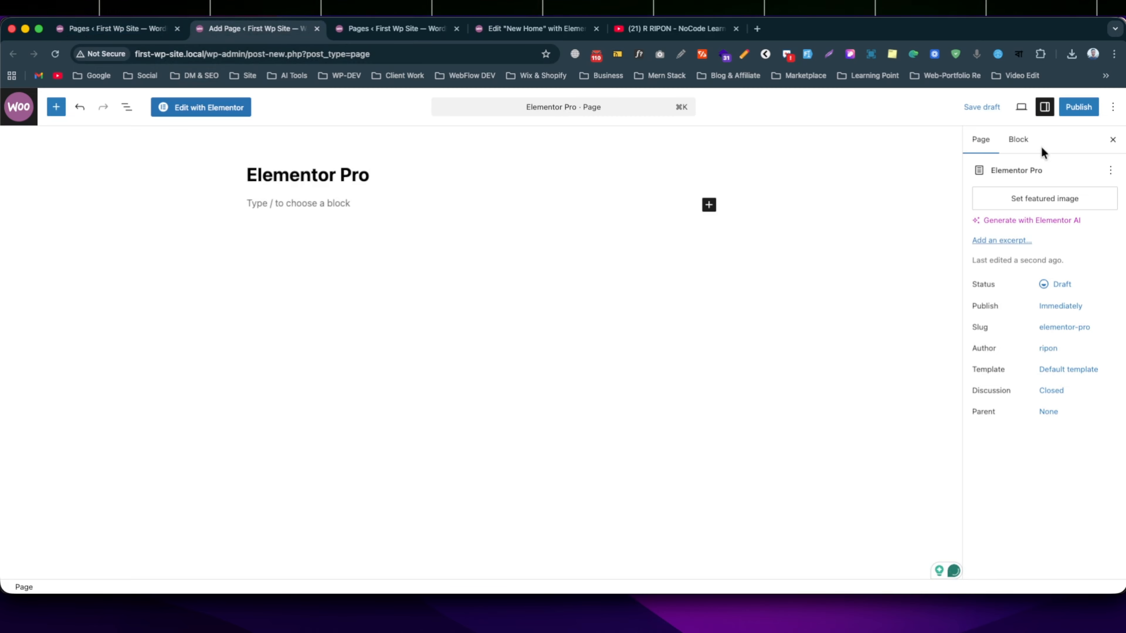
# Step: Set the page's template to Elementor Canvas
pyautogui.click(1061, 370)
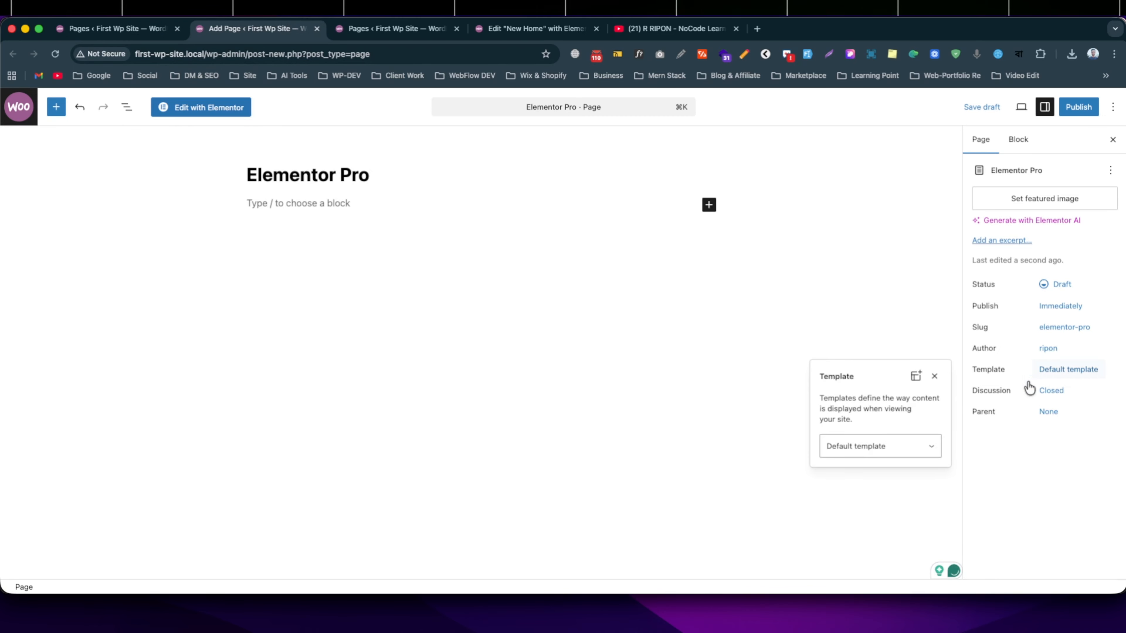
pyautogui.click(877, 446)
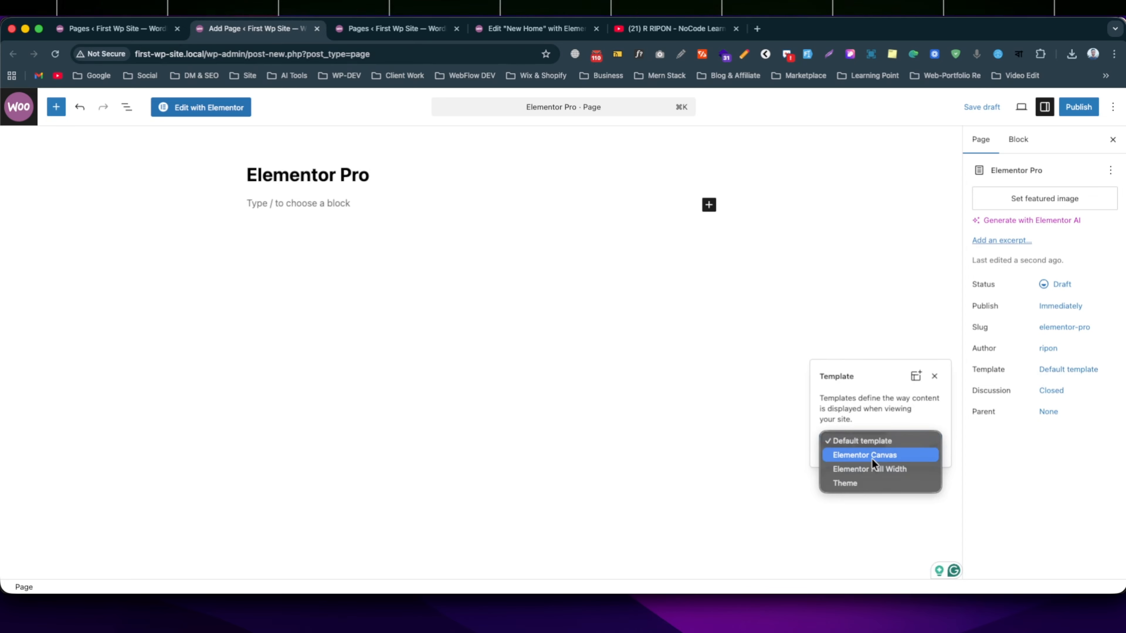
pyautogui.click(872, 459)
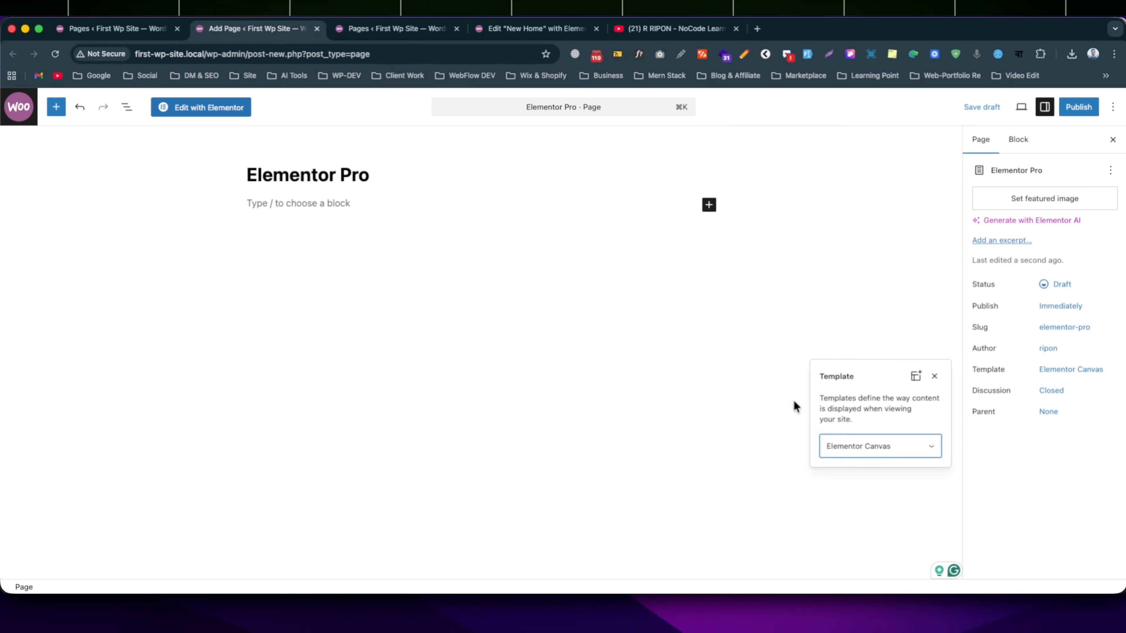
# Step: Publish the page and open it for editing with Elementor
pyautogui.click(1080, 115)
pyautogui.click(1079, 111)
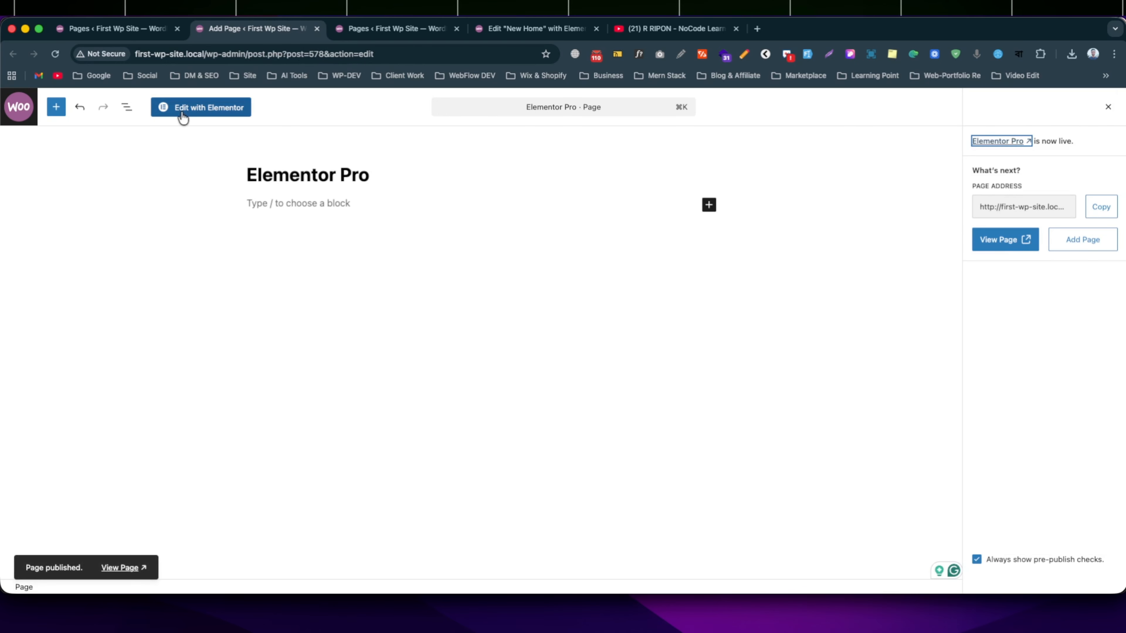
pyautogui.click(201, 116)
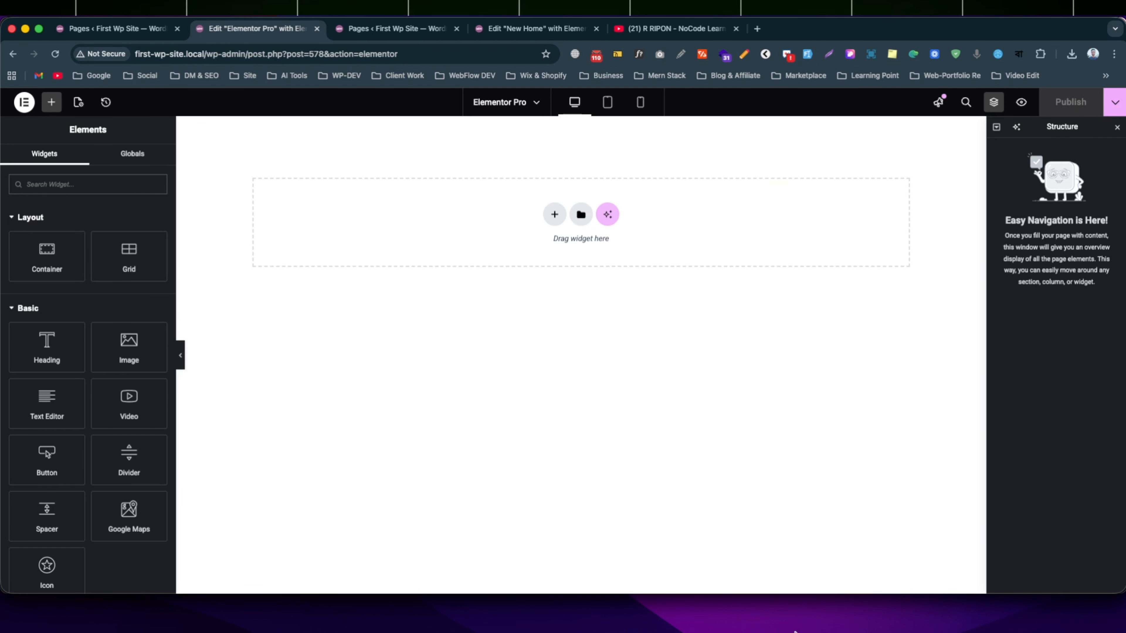
pyautogui.click(608, 632)
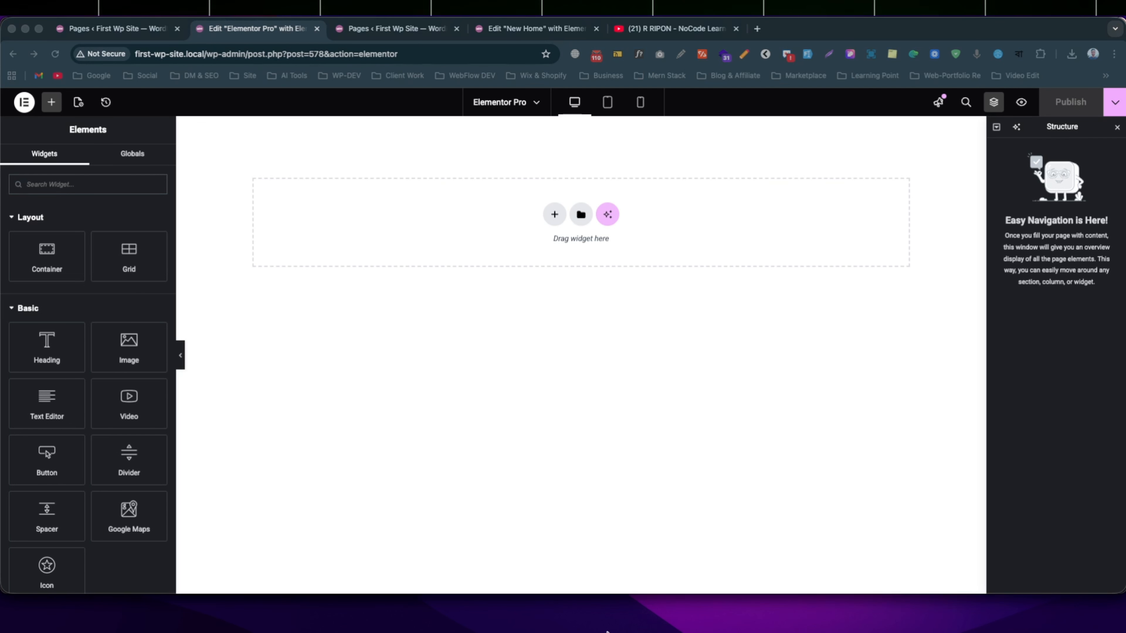
pyautogui.click(477, 406)
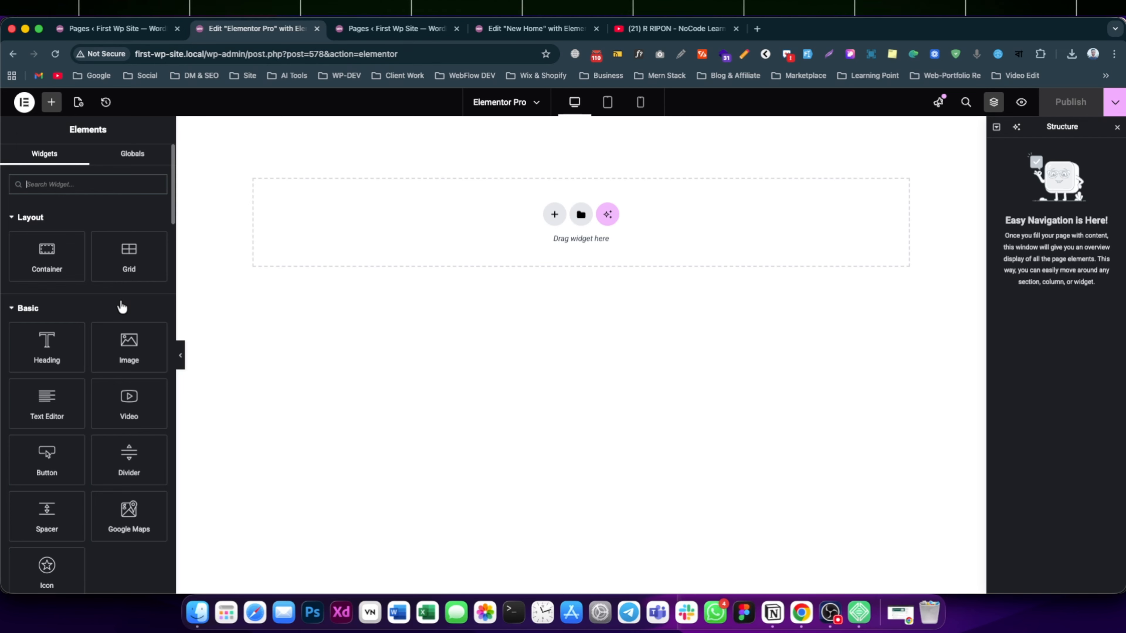
# Step: Look through the available widgets, collapsing the Basic, General and Link In Bio categories to examine the Pro widgets
pyautogui.scroll(-3, 95, 306)
pyautogui.click(28, 230)
pyautogui.scroll(-8, 69, 444)
pyautogui.scroll(-10, 68, 468)
pyautogui.click(37, 302)
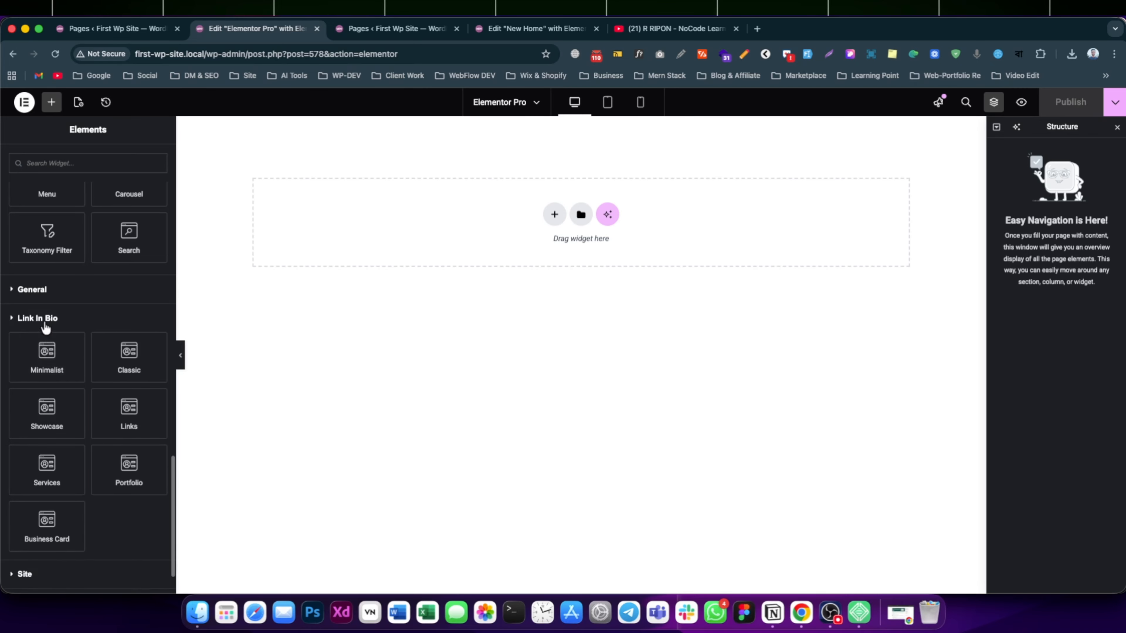
pyautogui.click(44, 322)
pyautogui.scroll(10, 69, 484)
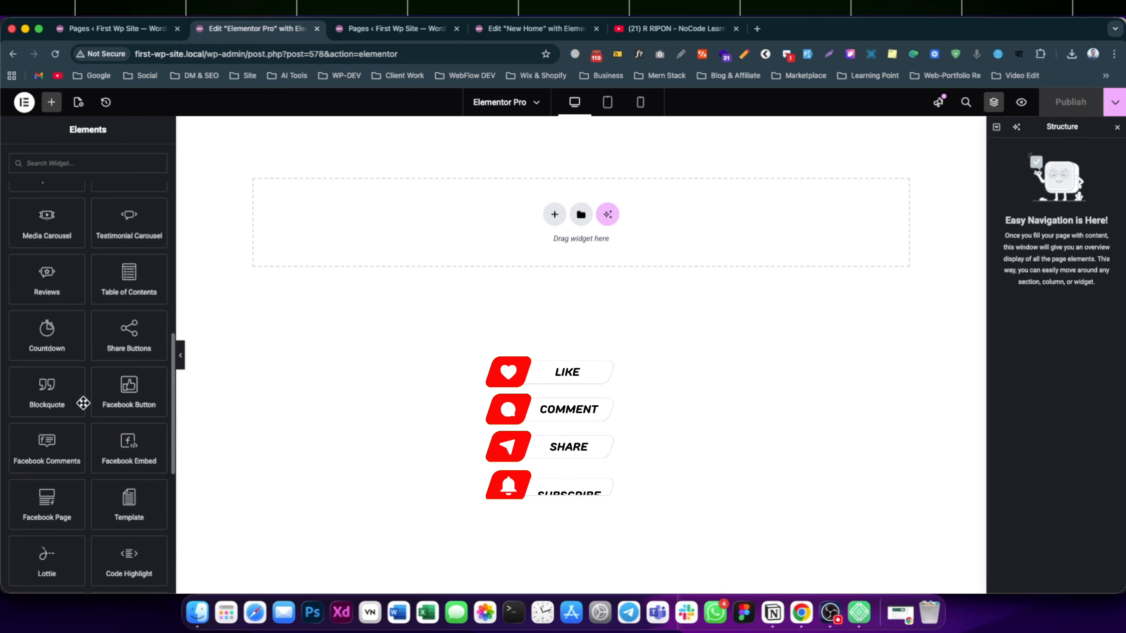
pyautogui.scroll(5, 77, 372)
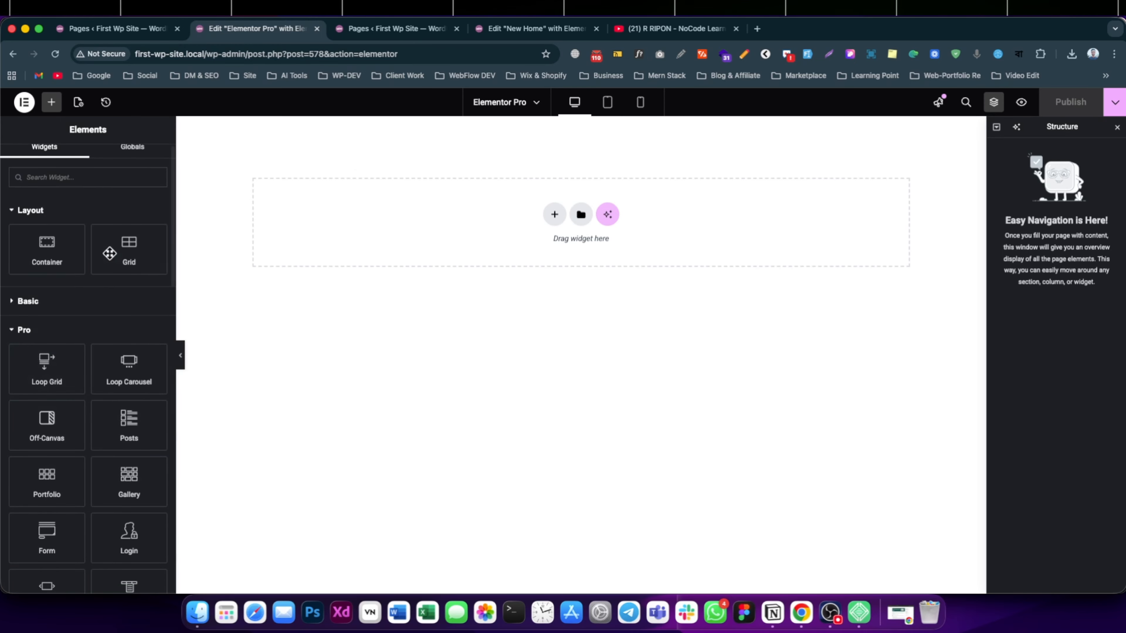
# Step: Add a container to the page, unlink its margin and padding values, and set its top margin to 100 px
pyautogui.moveTo(46, 248); pyautogui.dragTo(433, 228)
pyautogui.click(143, 161)
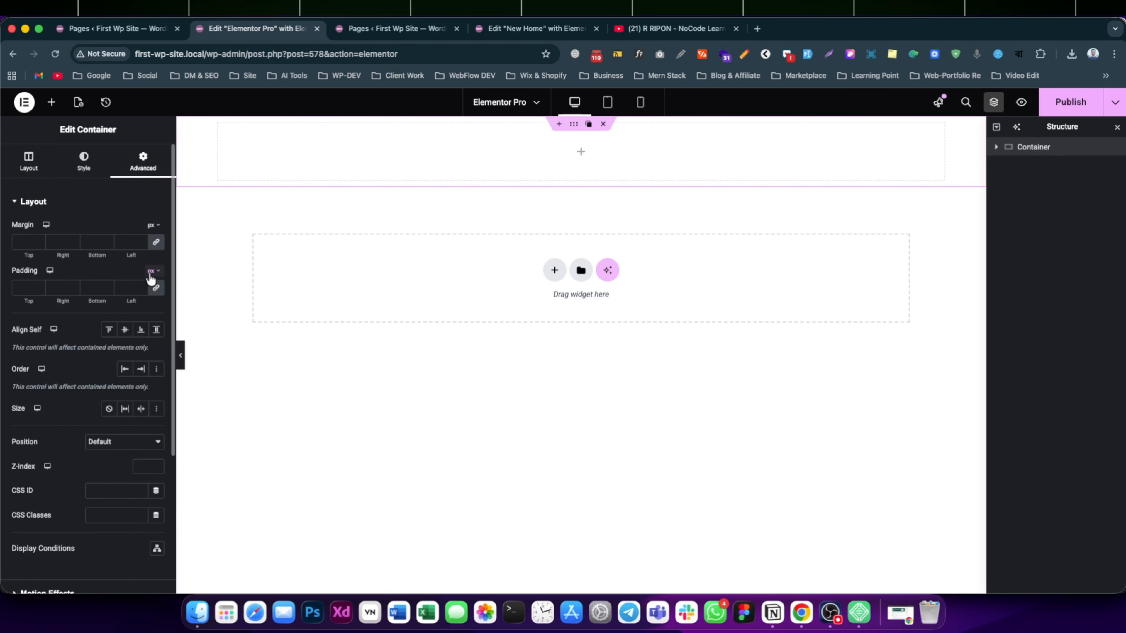
pyautogui.click(157, 247)
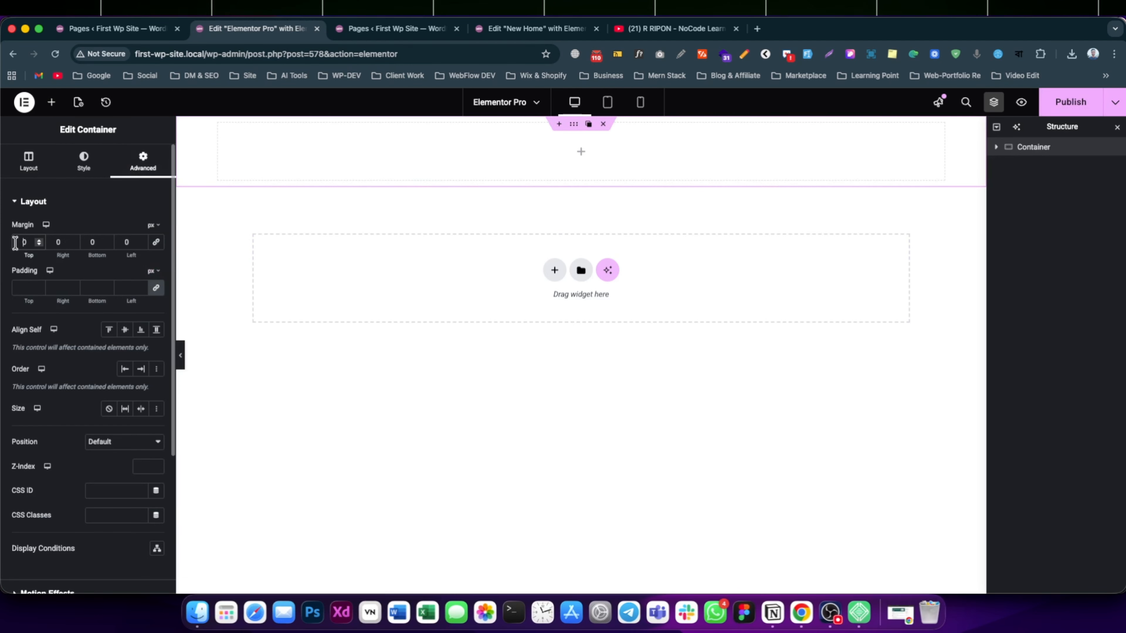
pyautogui.write('1000')
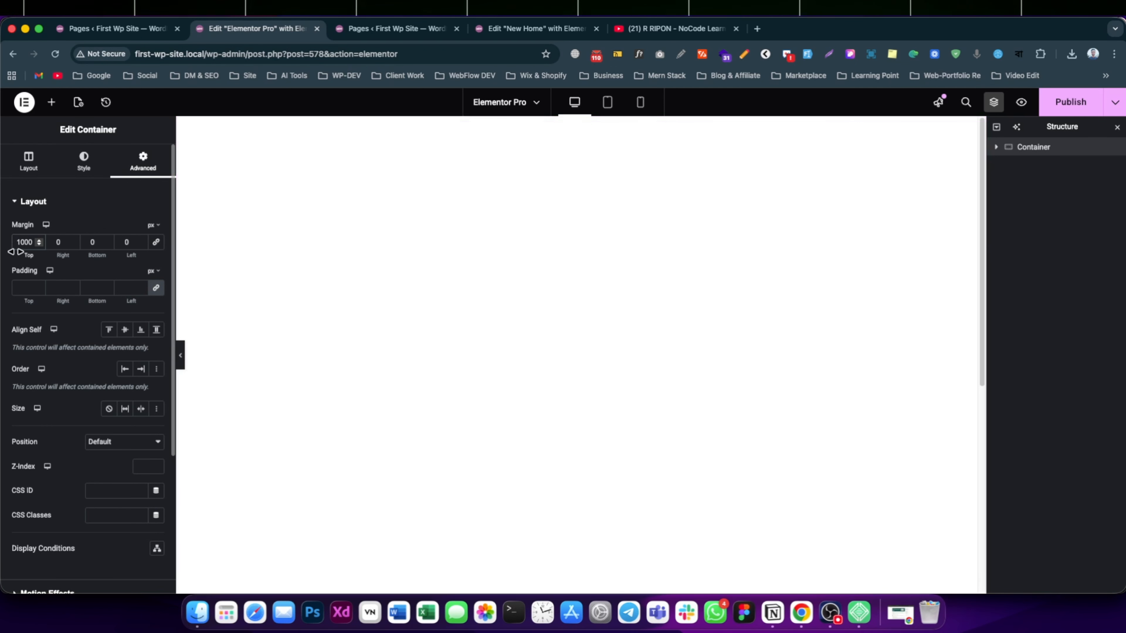
pyautogui.press('BackSpace')
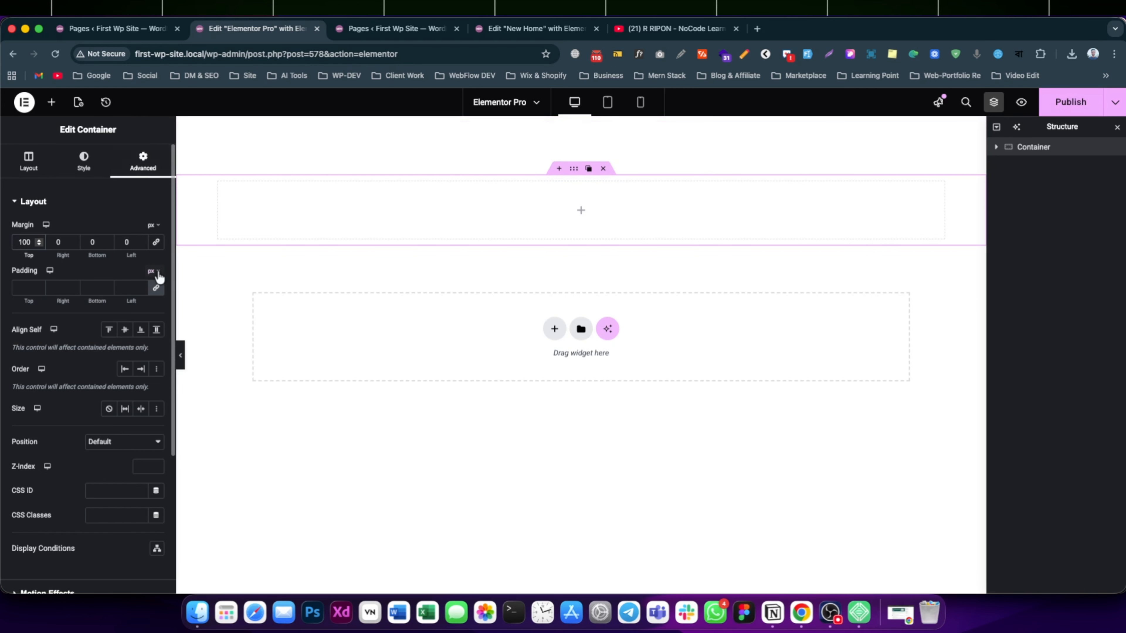
pyautogui.click(156, 288)
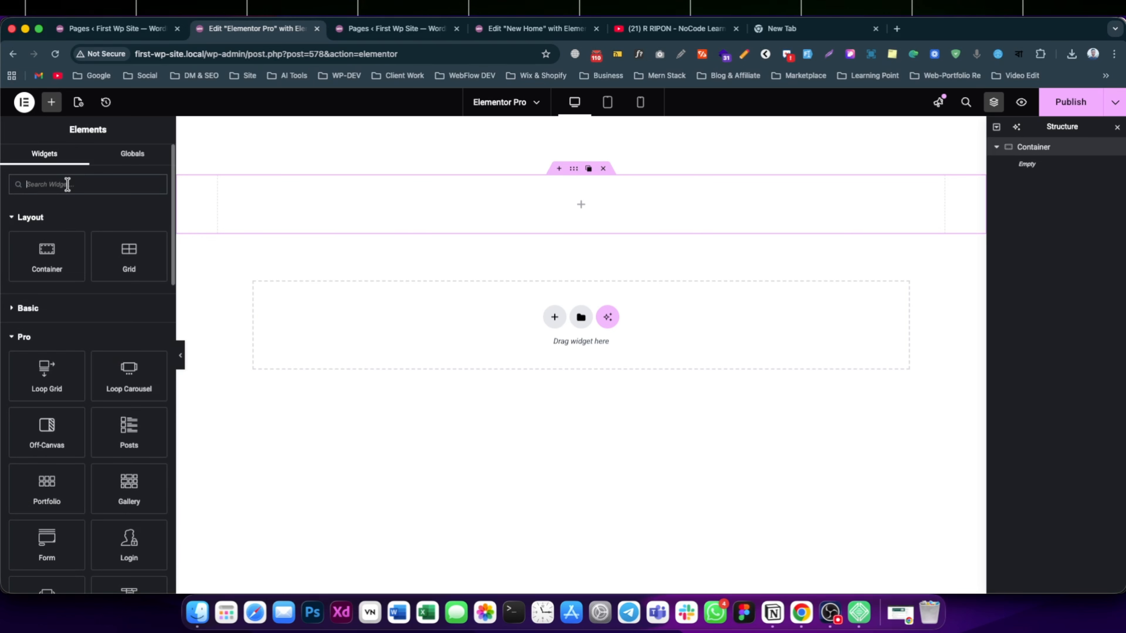
# Step: Find the Animated Headline widget by searching "anim" and place it inside the container
pyautogui.write('an')
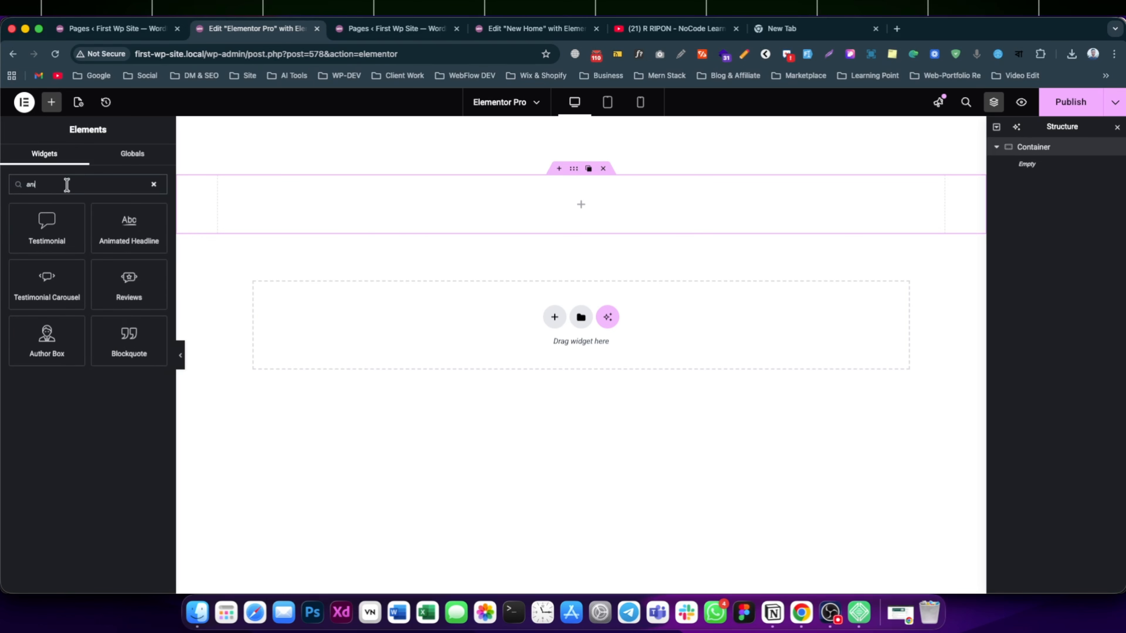
pyautogui.write('im')
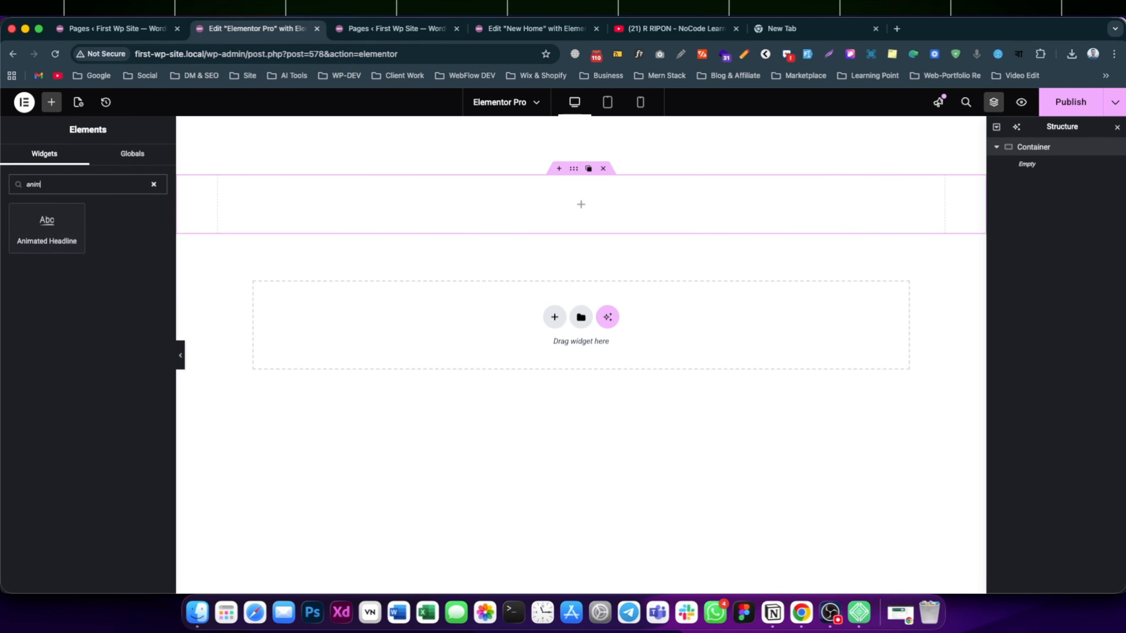
pyautogui.moveTo(66, 235); pyautogui.dragTo(467, 219)
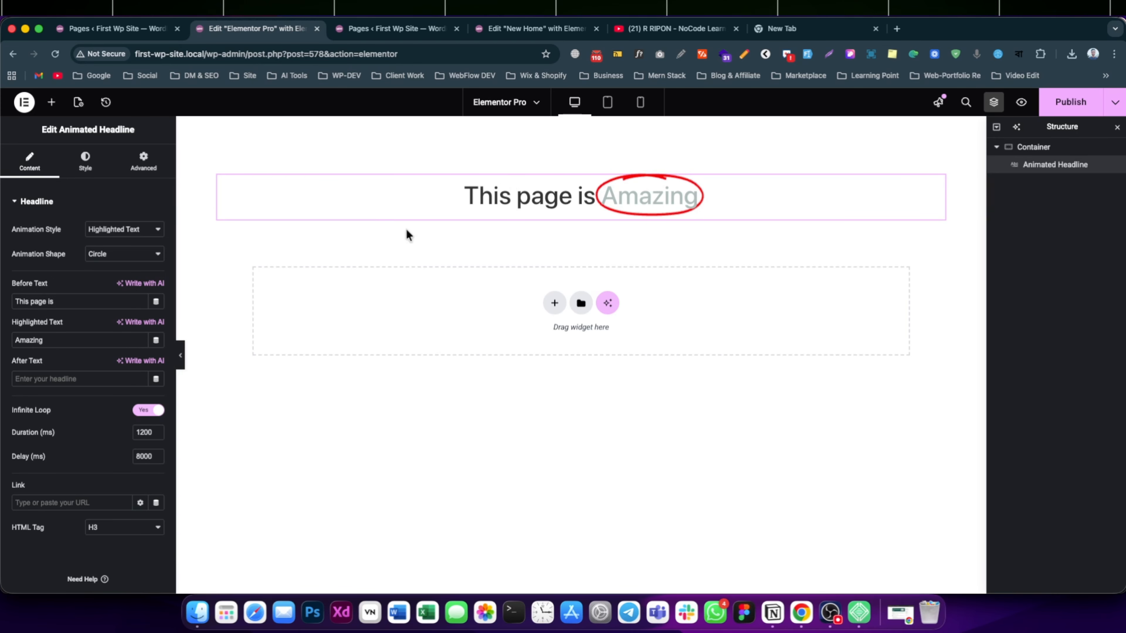
# Step: Set the headline's before text to "NoCode Learners" and its highlighted text to "subscribe"
pyautogui.tripleClick(87, 302)
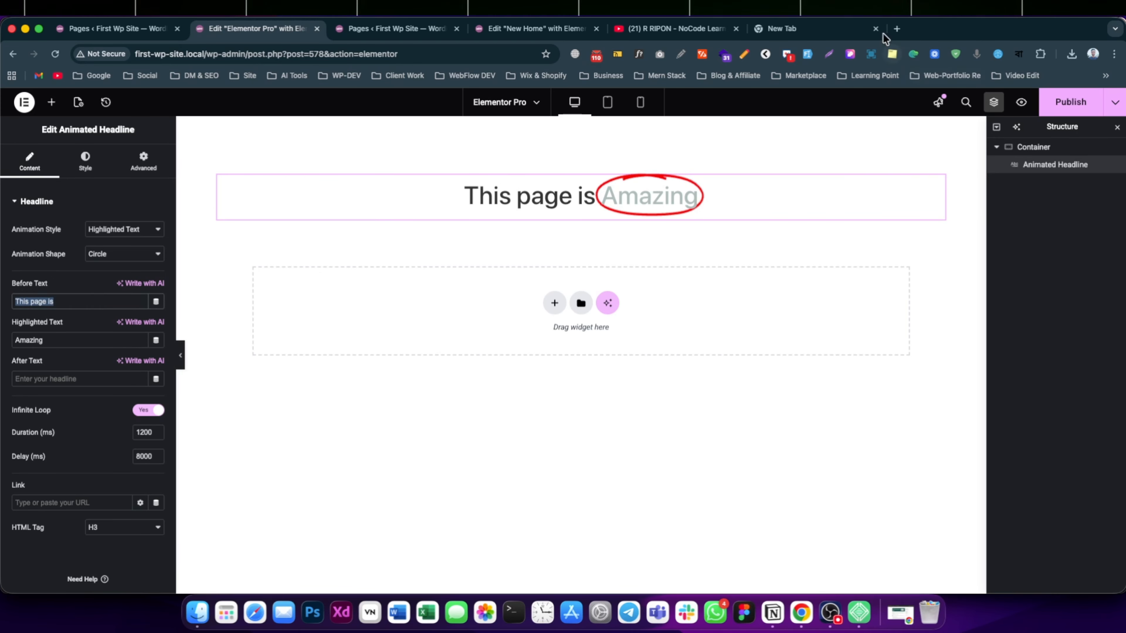
pyautogui.click(866, 8)
pyautogui.click(881, 80)
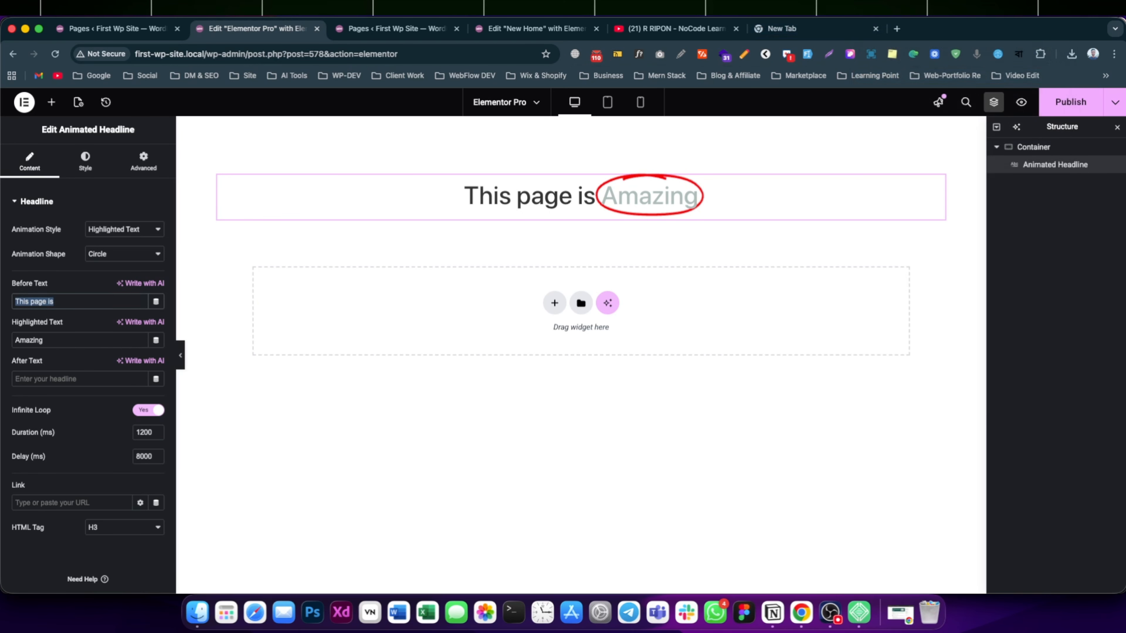
pyautogui.write('NoCode Learners')
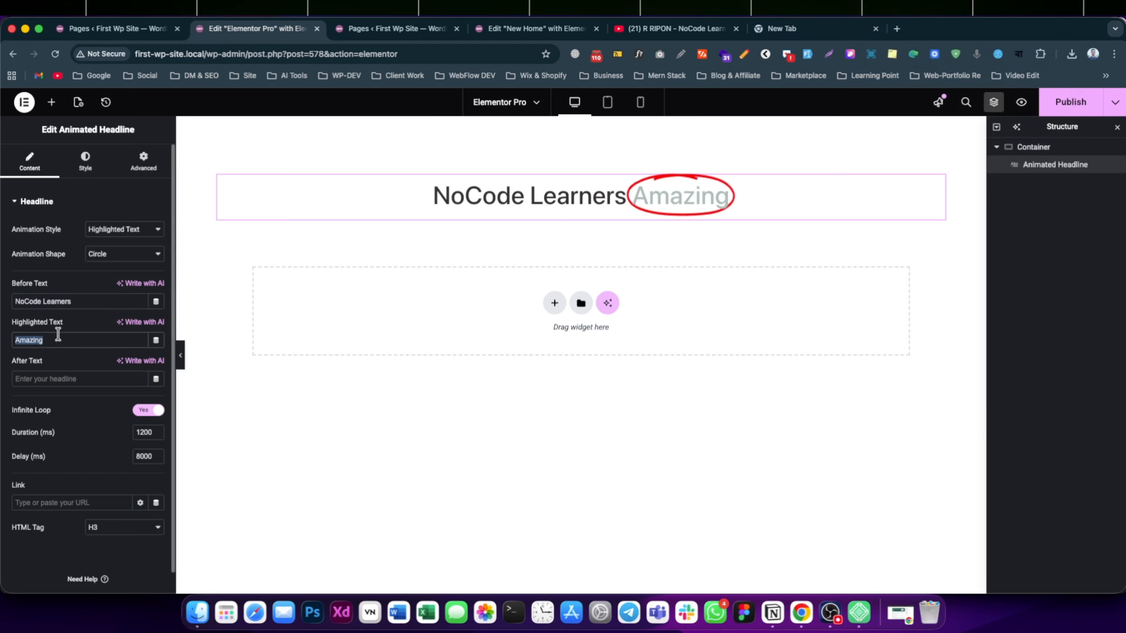
pyautogui.click(862, 8)
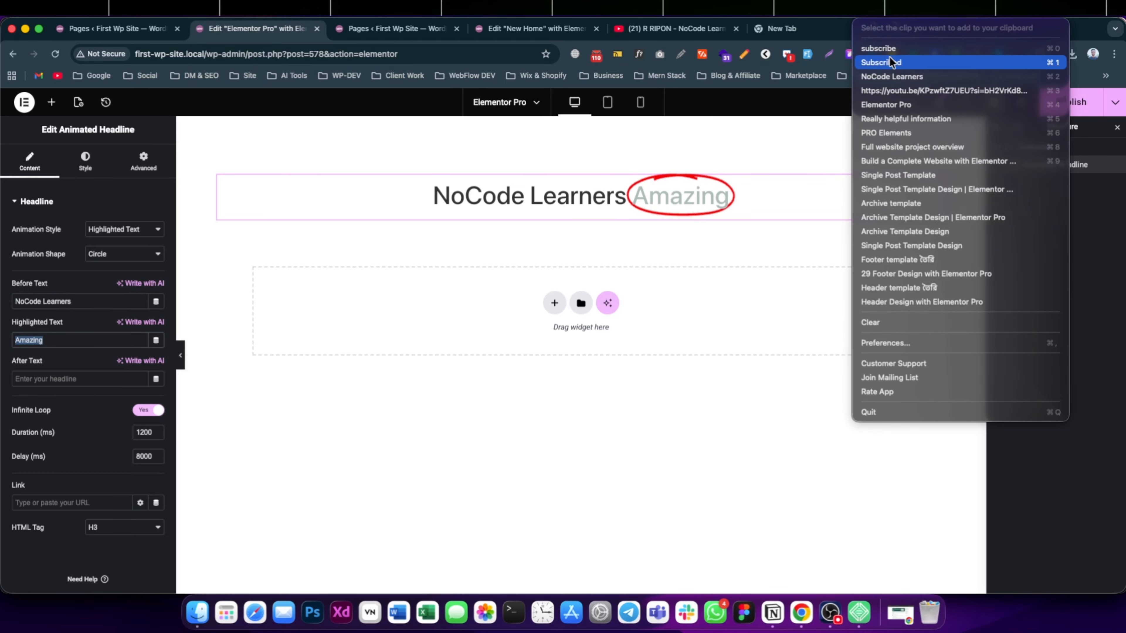
pyautogui.click(887, 48)
pyautogui.write('subscribe')
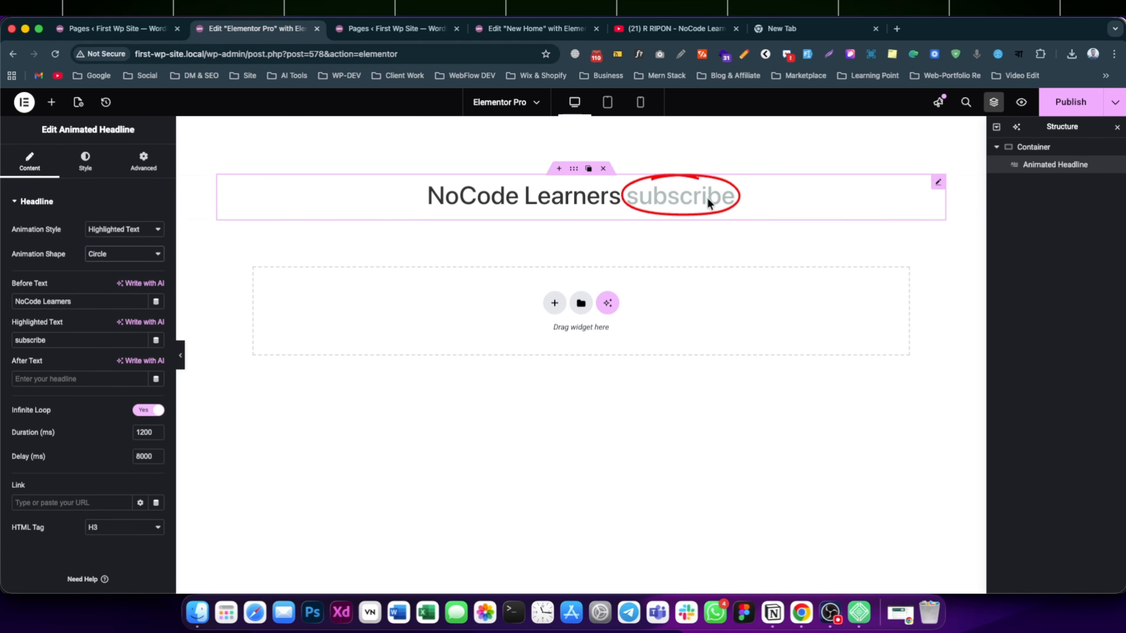
# Step: Try the Curly, Underline and Double animation shapes on the headline's highlighted text
pyautogui.click(118, 256)
pyautogui.click(116, 268)
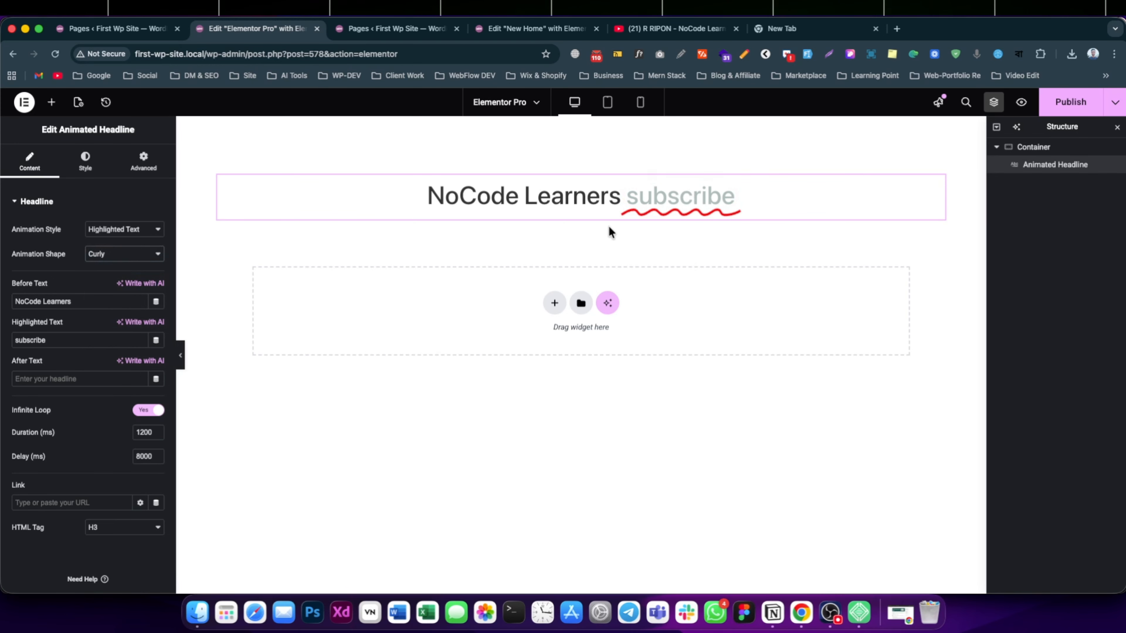
pyautogui.click(118, 256)
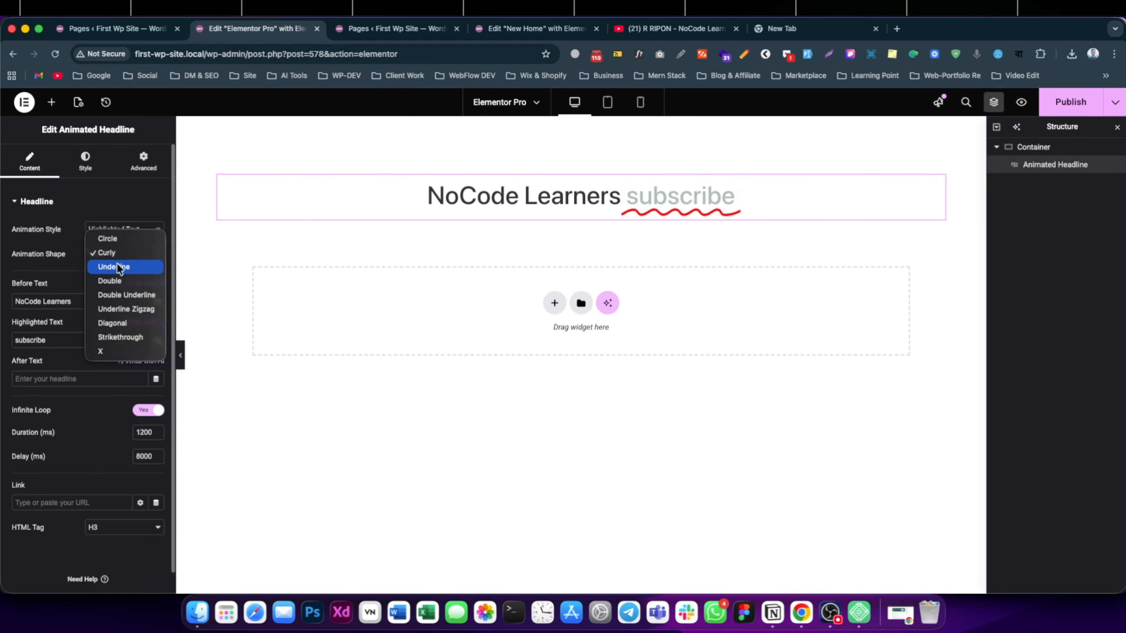
pyautogui.click(116, 267)
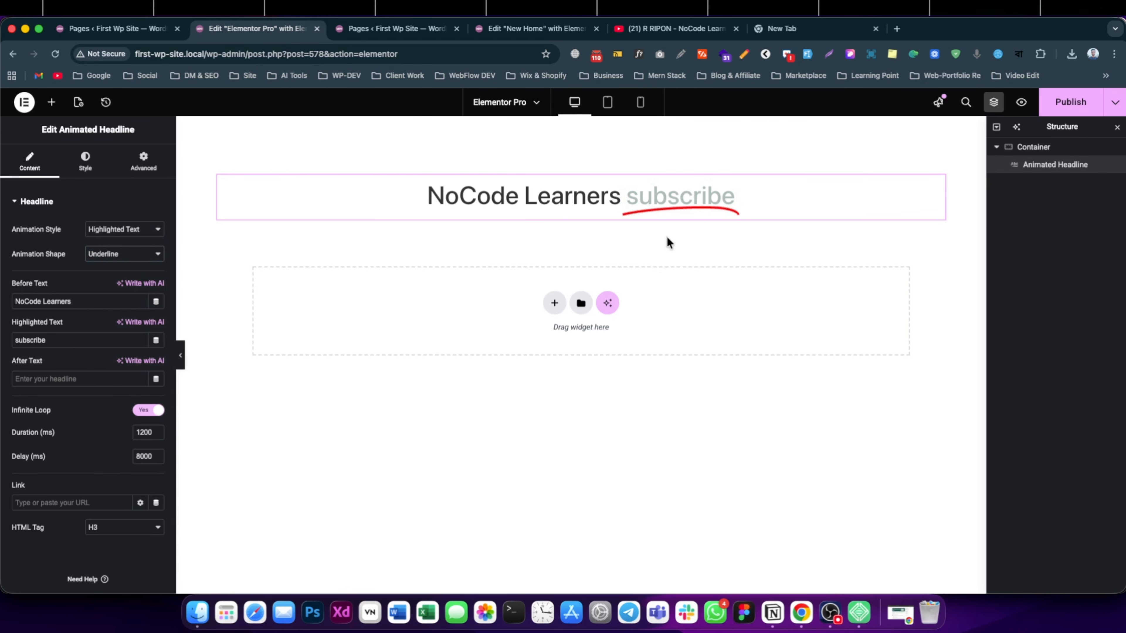
pyautogui.click(119, 256)
pyautogui.click(118, 267)
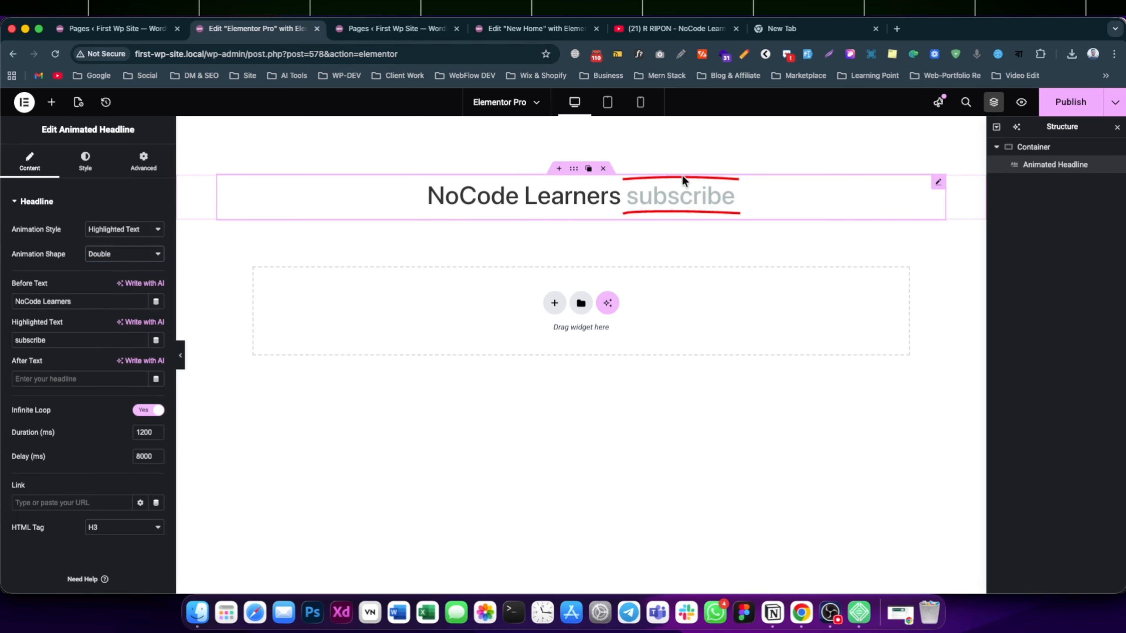
# Step: Preview the Double Underline and Underline Zigzag shapes on the highlighted text, and set the animation shape to Diagonal
pyautogui.click(133, 254)
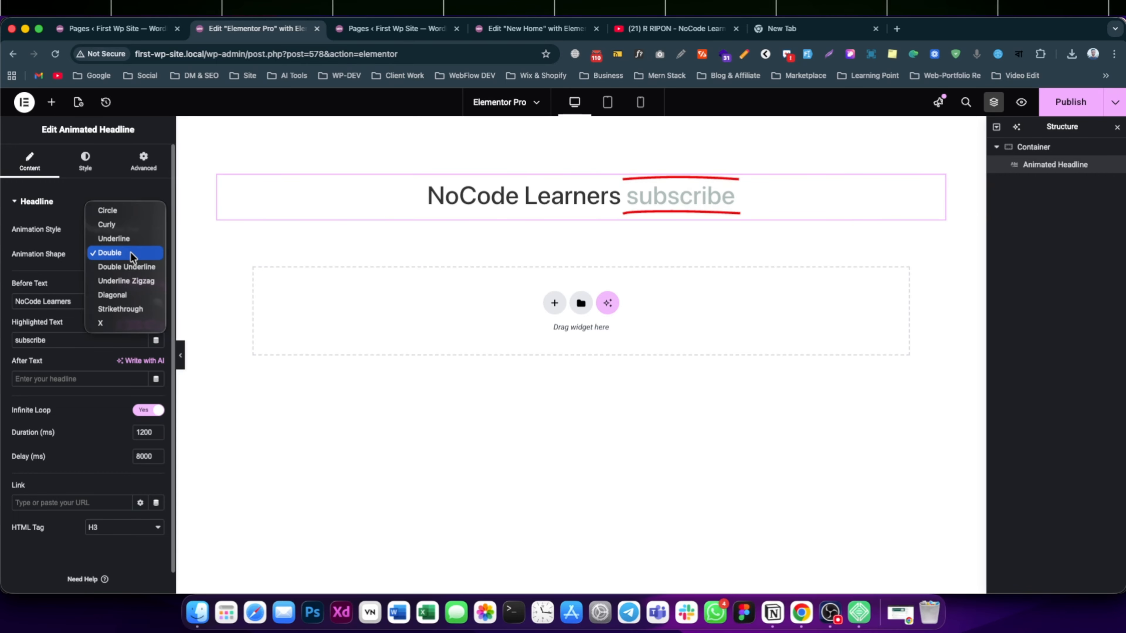
pyautogui.click(121, 270)
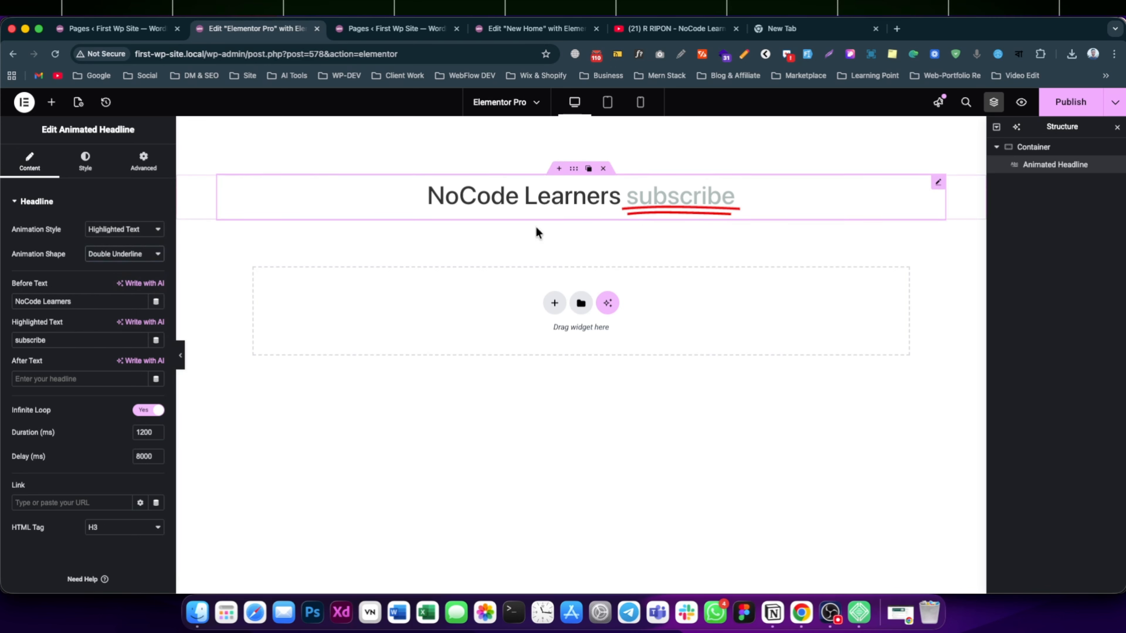
pyautogui.click(128, 254)
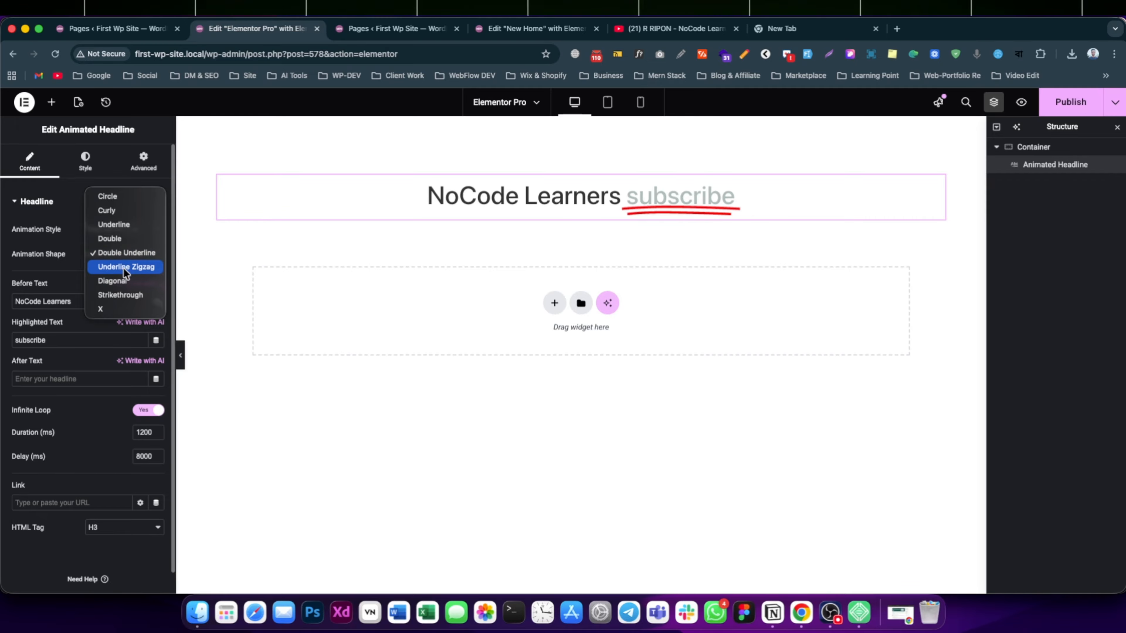
pyautogui.click(123, 267)
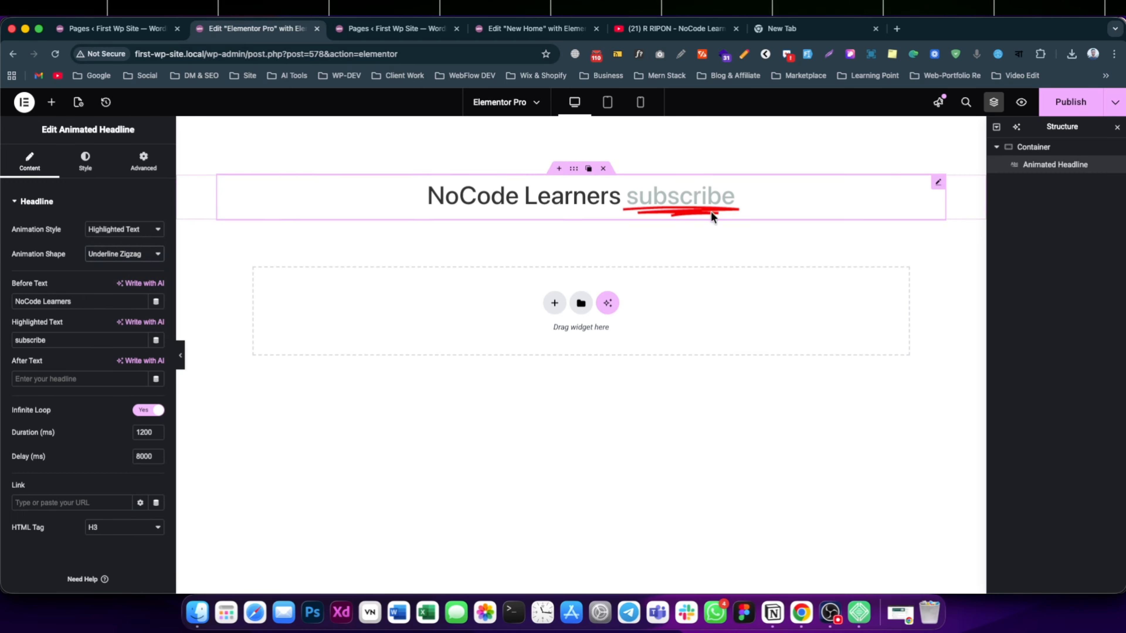
pyautogui.click(145, 254)
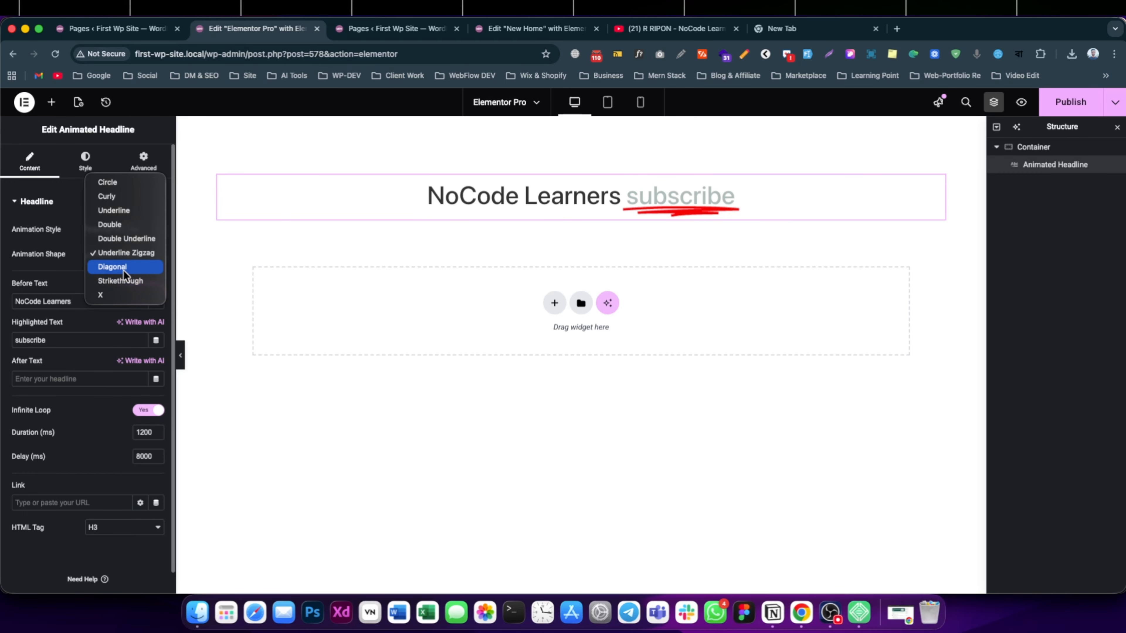
pyautogui.click(124, 267)
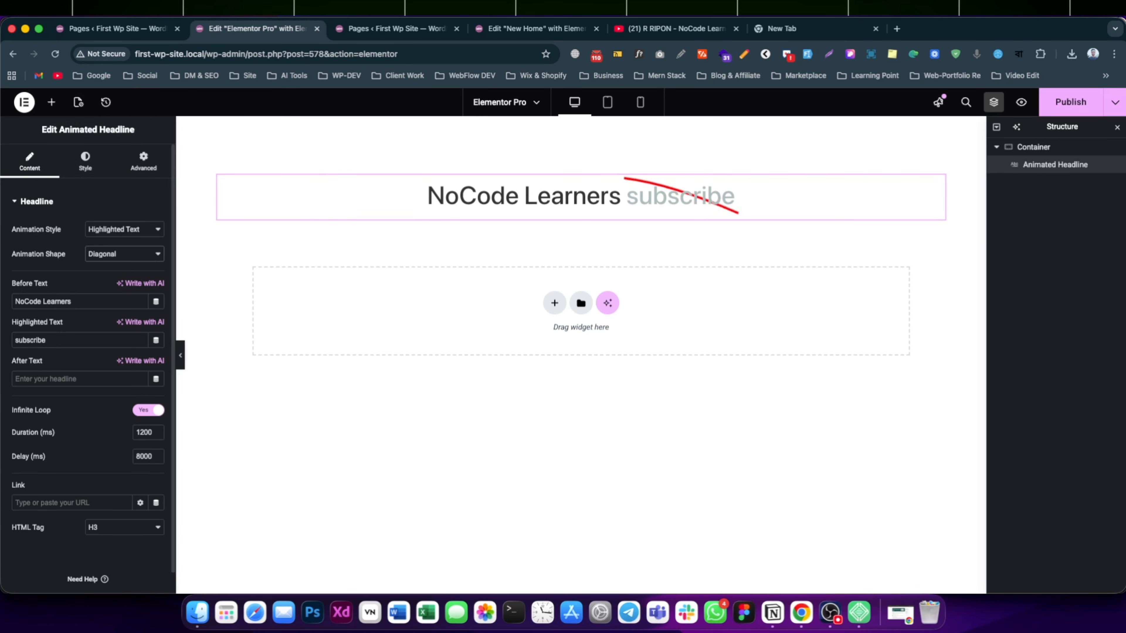
# Step: Preview the Strikethrough shape on the highlighted text, and set the animation shape to X
pyautogui.click(101, 255)
pyautogui.click(506, 268)
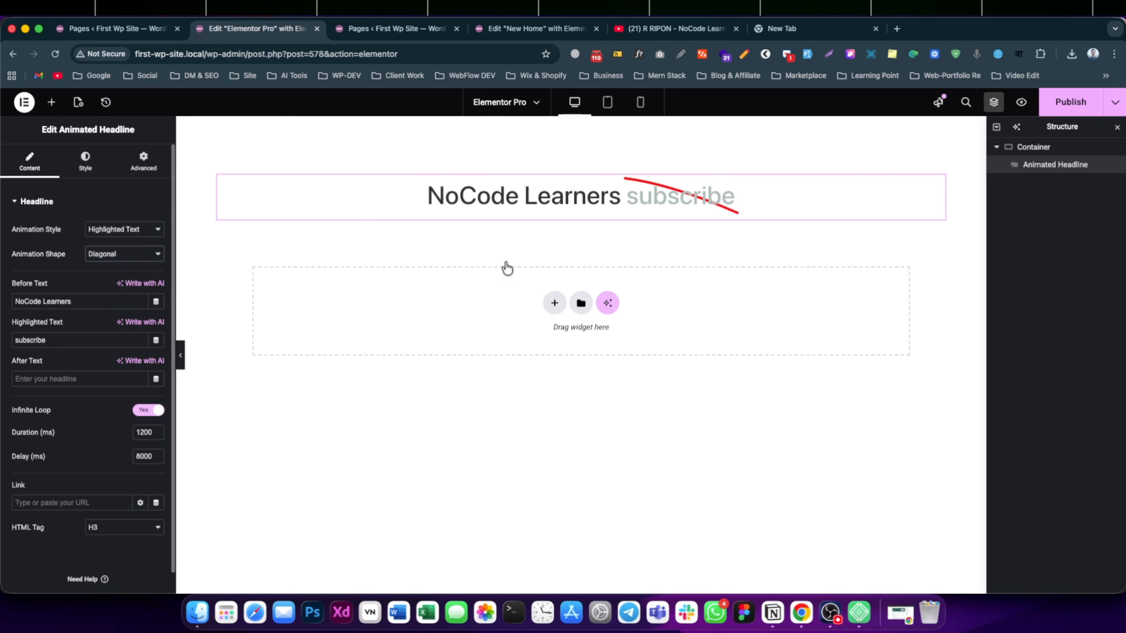
pyautogui.click(133, 254)
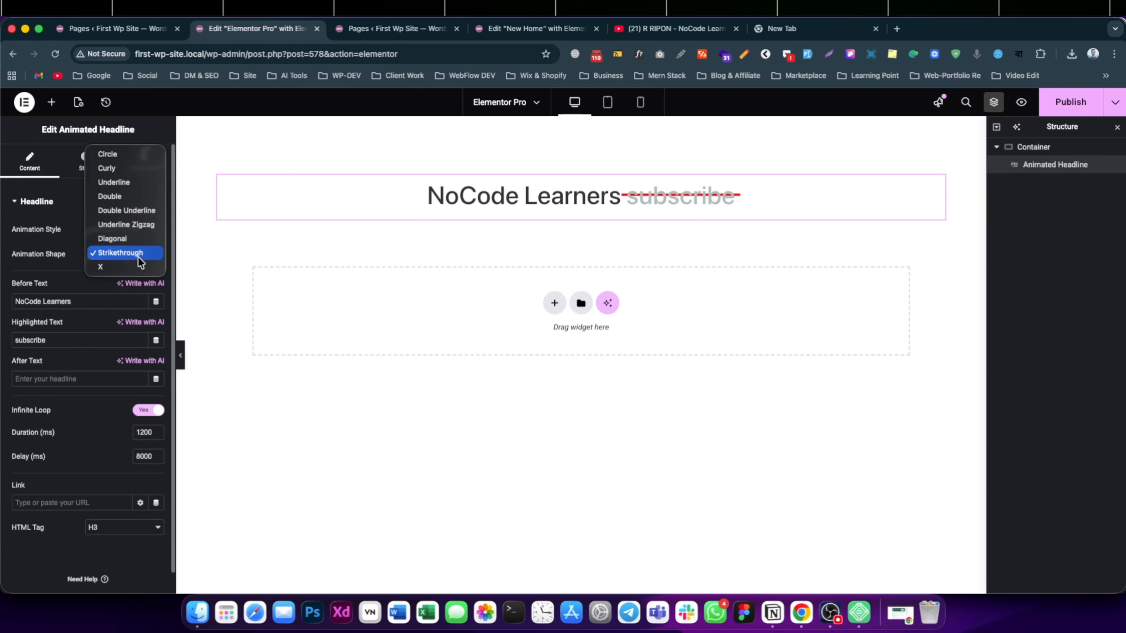
pyautogui.click(107, 267)
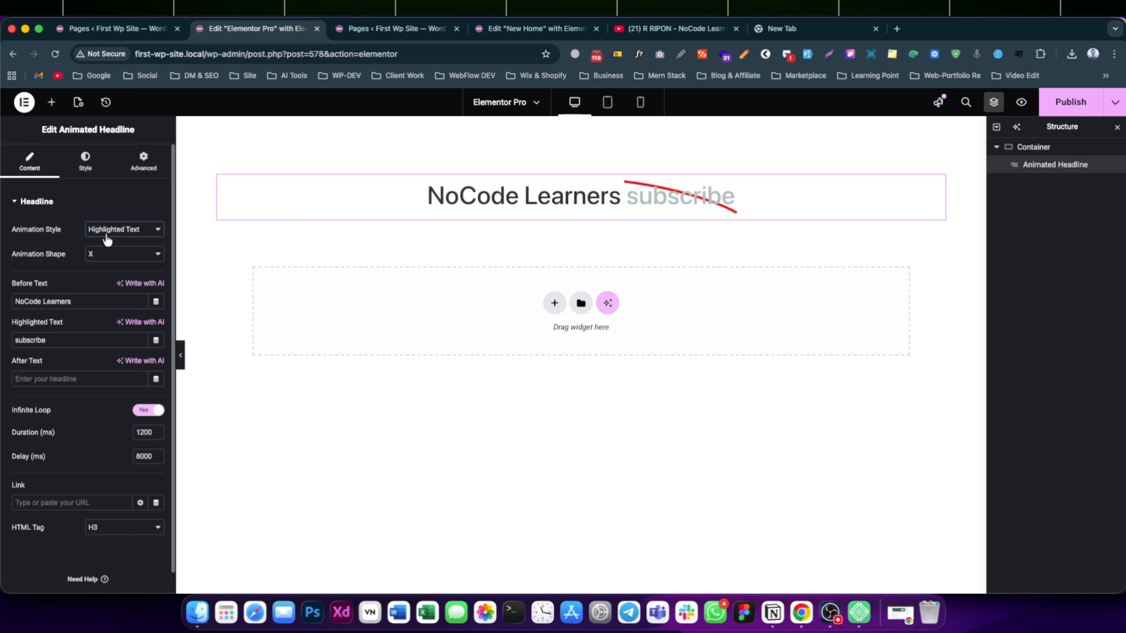
# Step: Switch the headline's animation style to Rotating Text and look over its rotating text entries
pyautogui.click(124, 229)
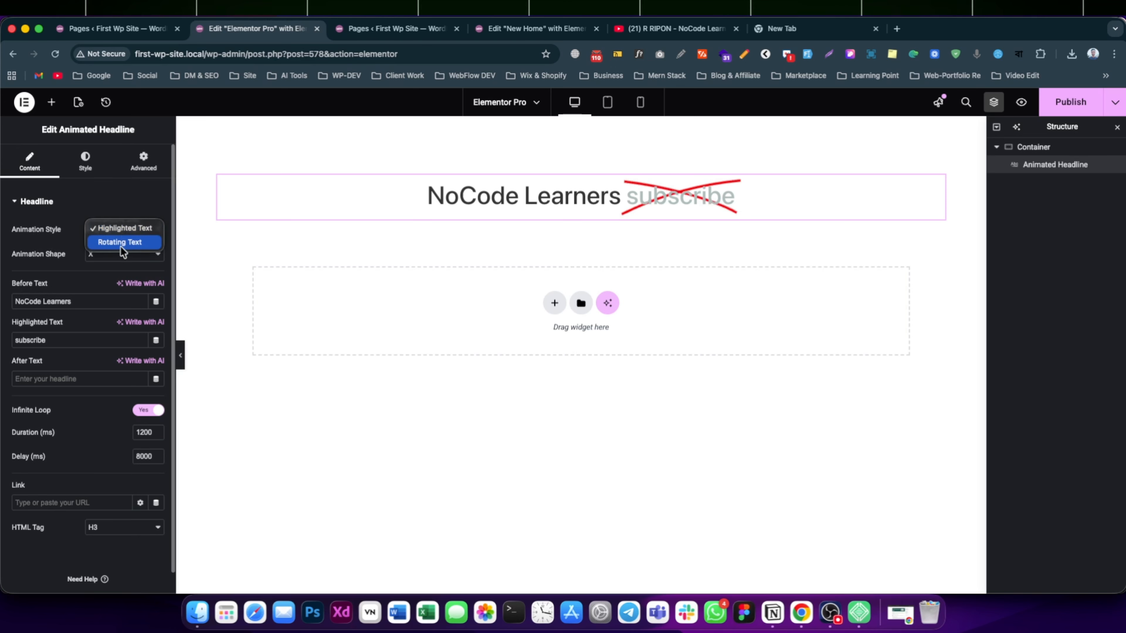
pyautogui.click(120, 245)
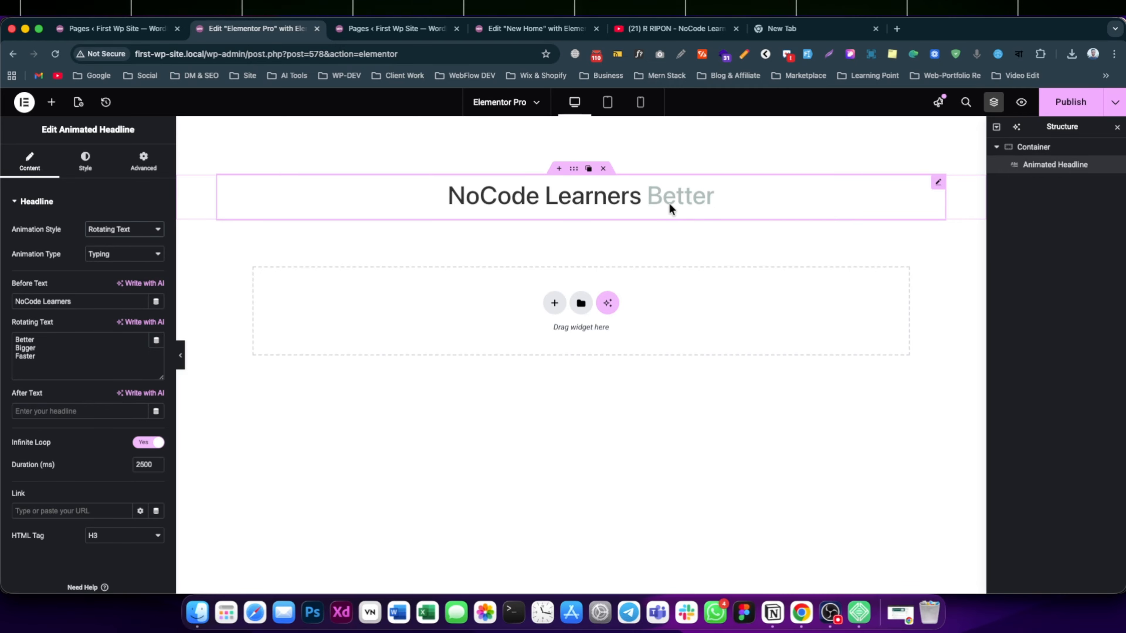
pyautogui.press('super+a')
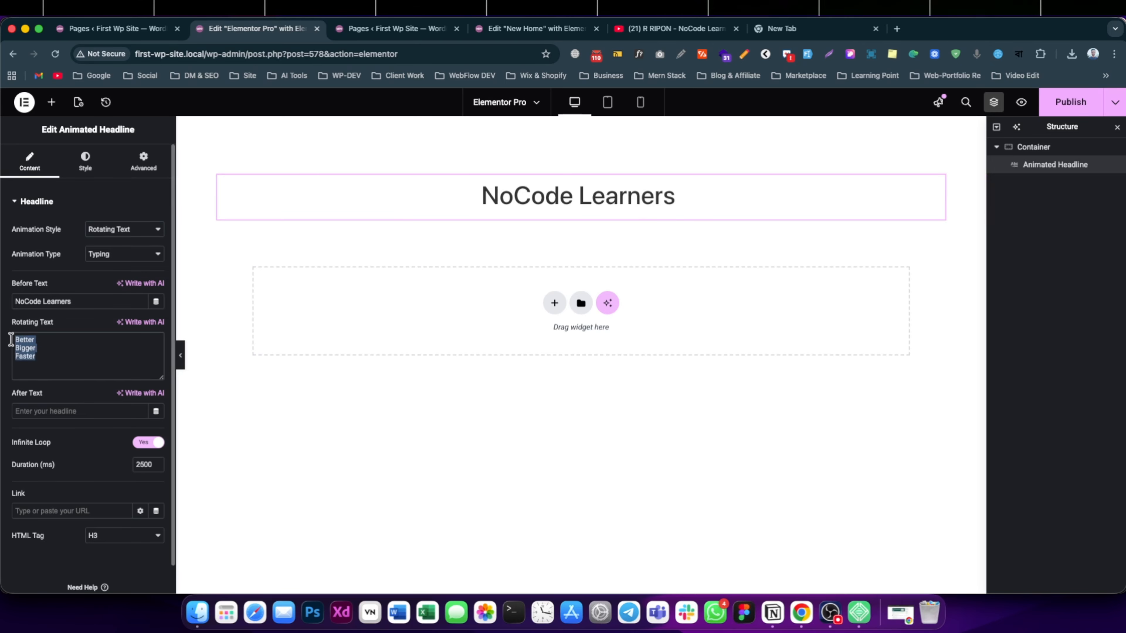
pyautogui.click(55, 356)
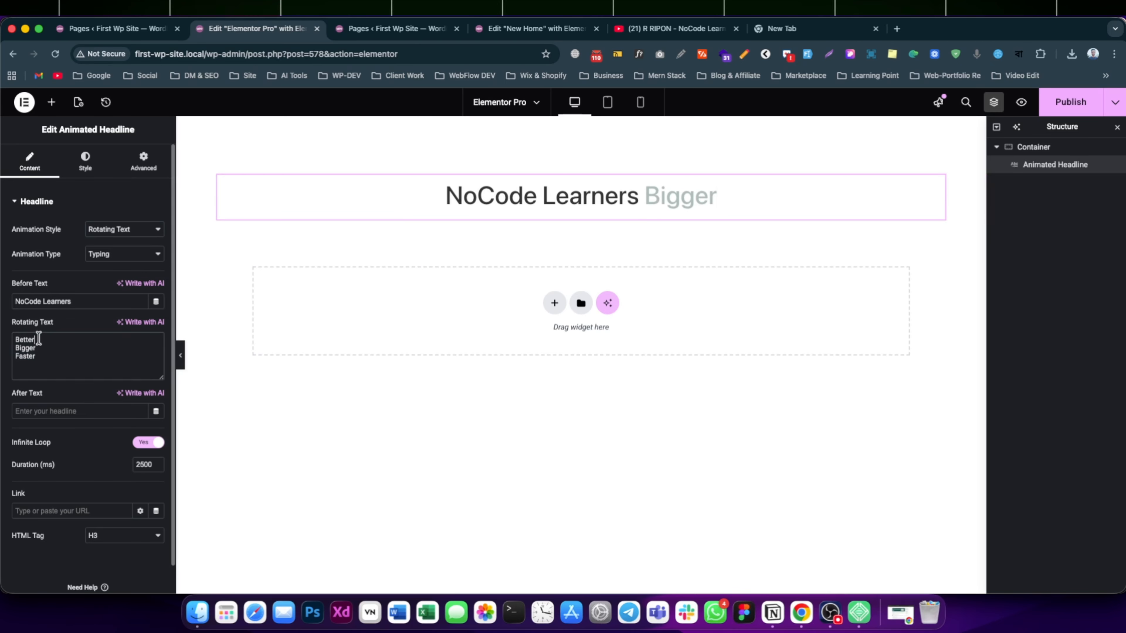
pyautogui.moveTo(37, 339); pyautogui.dragTo(13, 350)
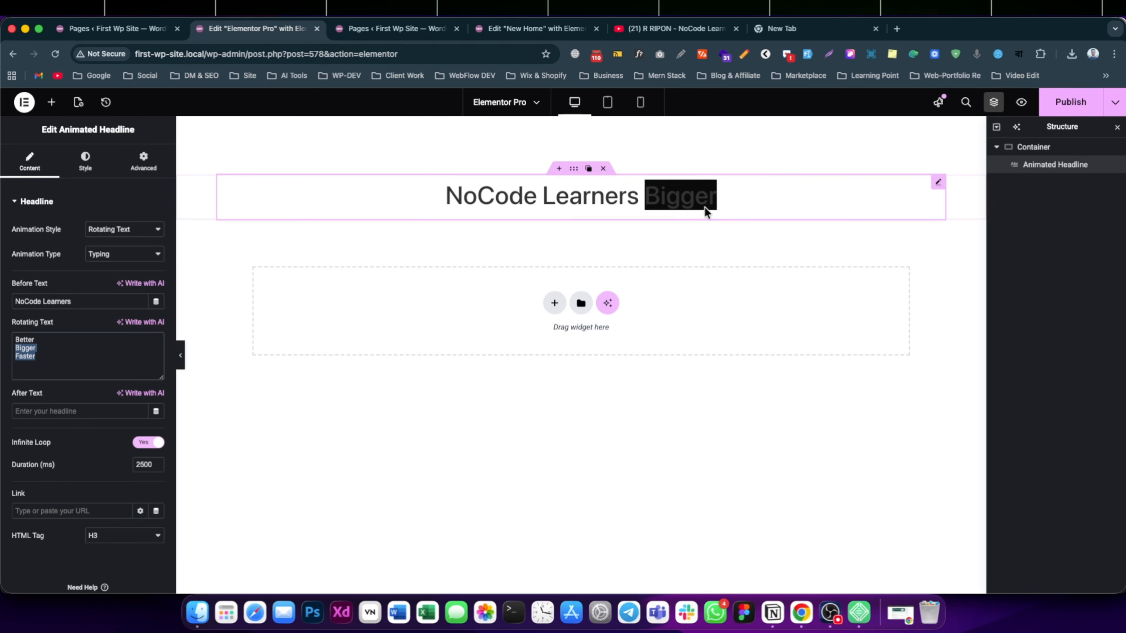
# Step: Try the Flip, Slide and Slide Down animation types on the rotating text, and return the type to Typing
pyautogui.click(111, 257)
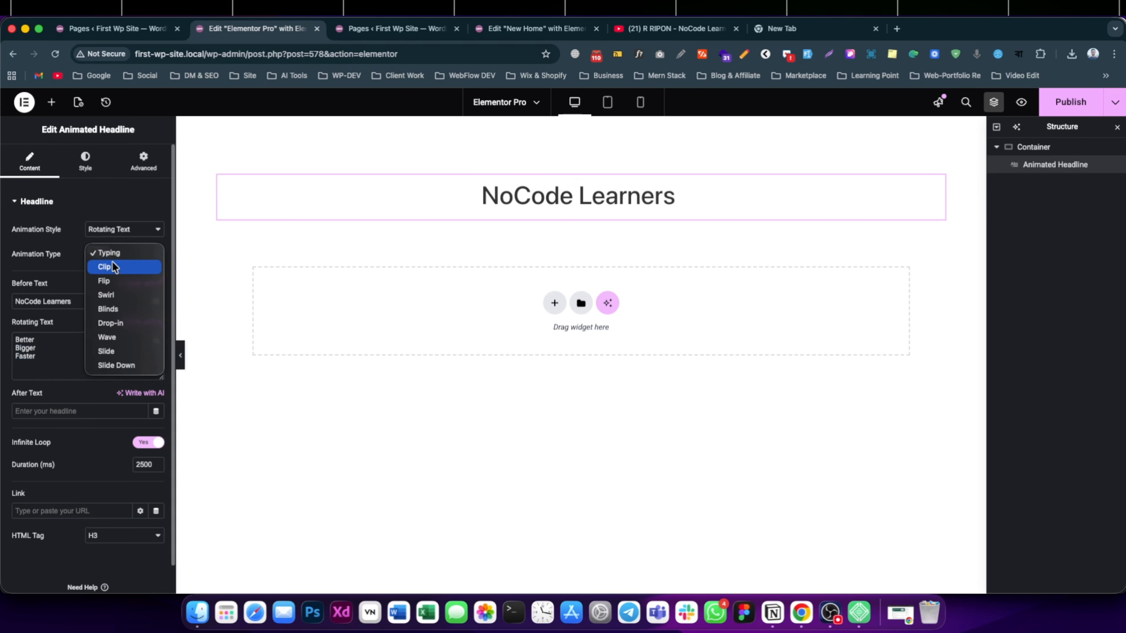
pyautogui.click(112, 280)
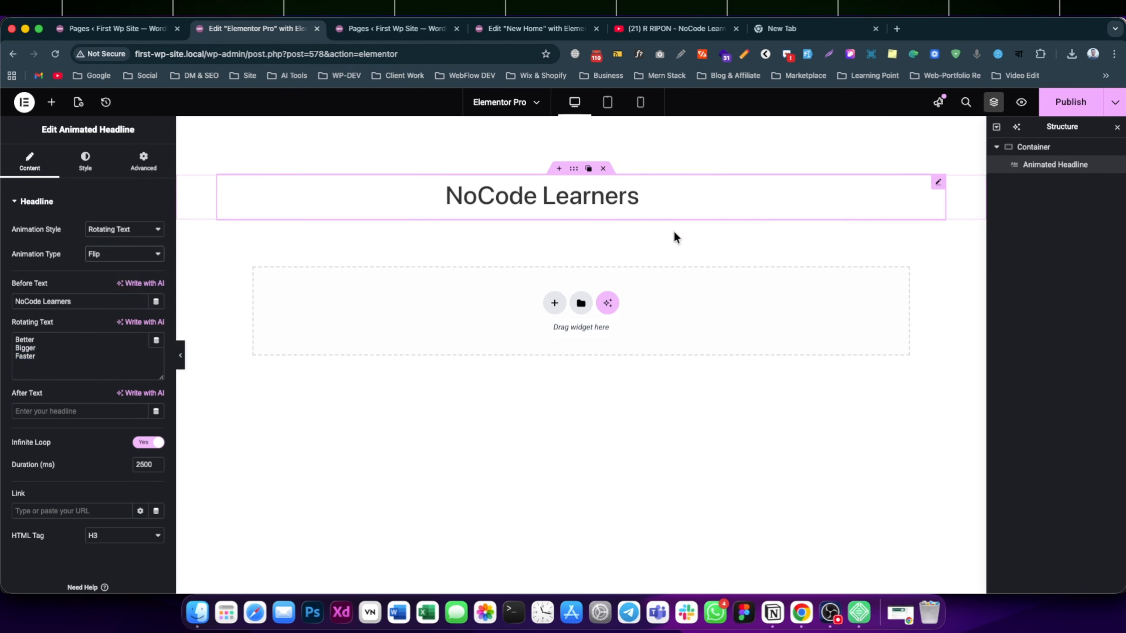
pyautogui.click(124, 257)
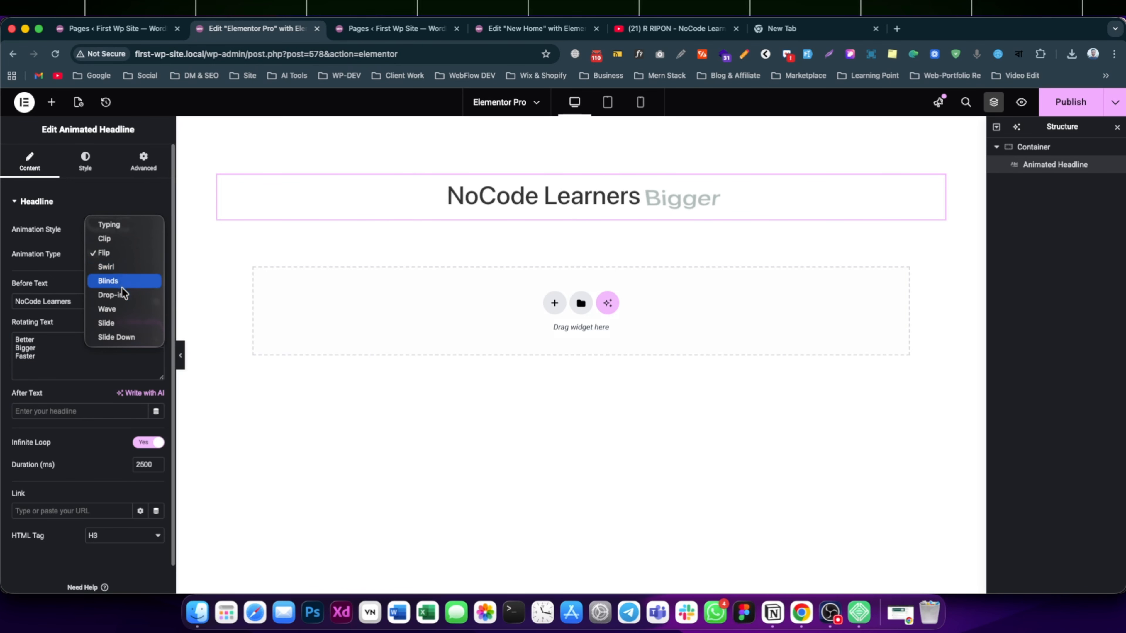
pyautogui.click(111, 324)
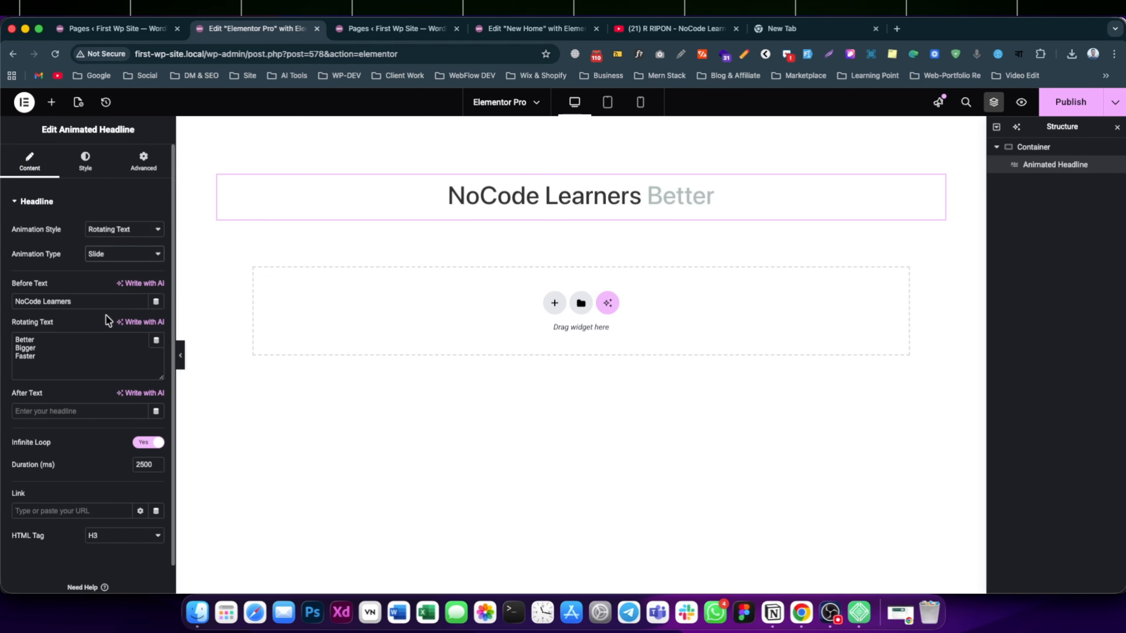
pyautogui.click(95, 260)
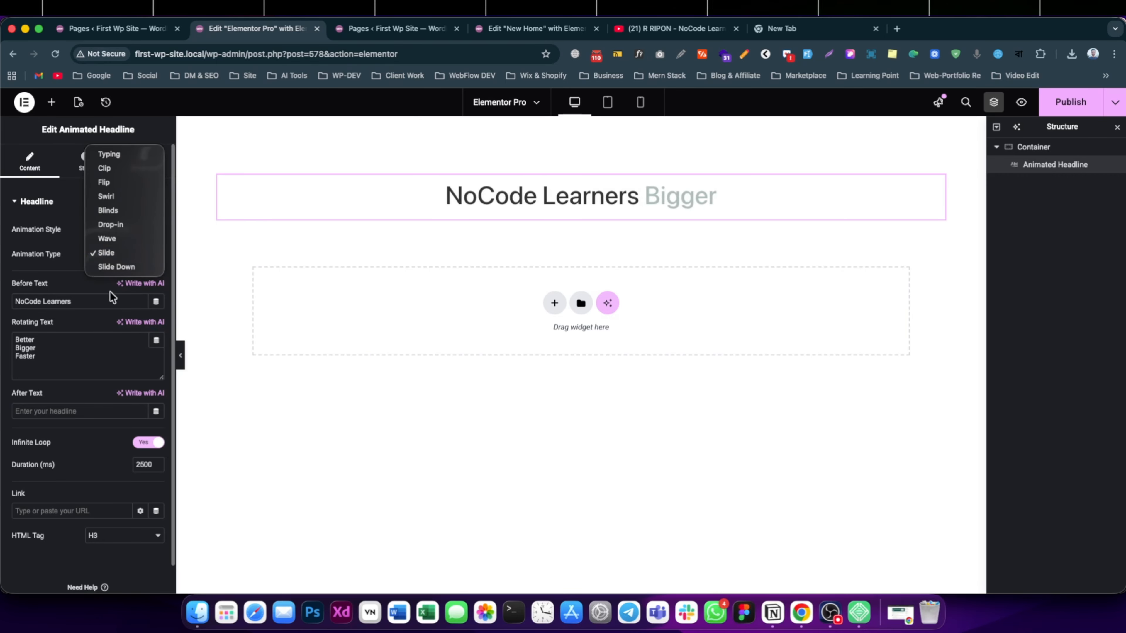
pyautogui.click(112, 269)
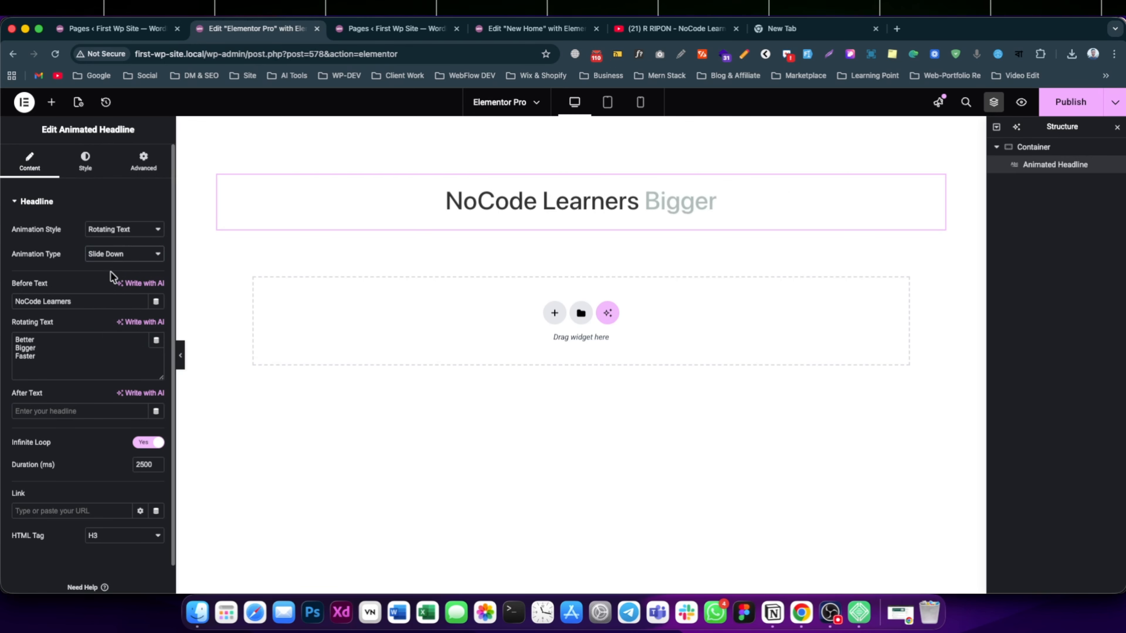
pyautogui.click(112, 258)
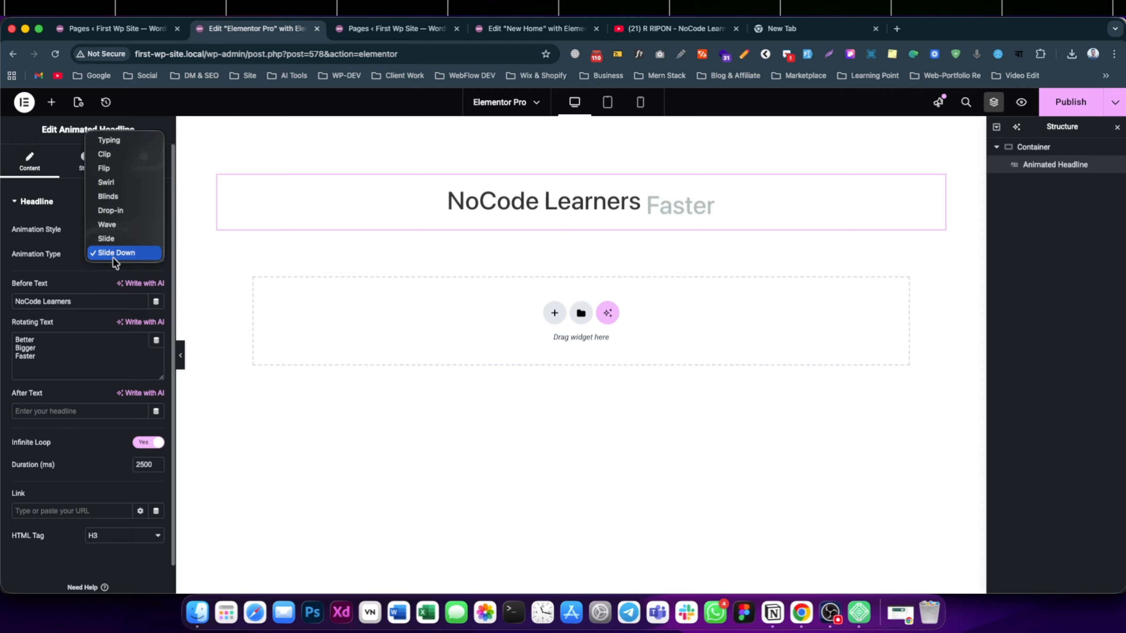
pyautogui.click(118, 144)
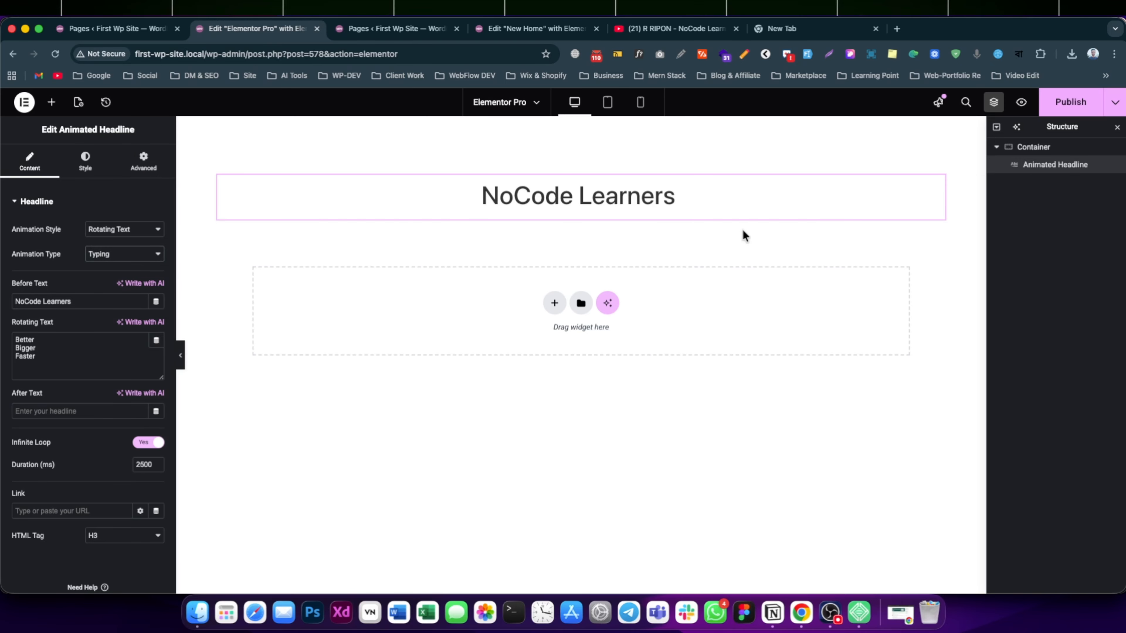
# Step: Set the rotating headline's after text to "subscribe"
pyautogui.scroll(-2, 102, 310)
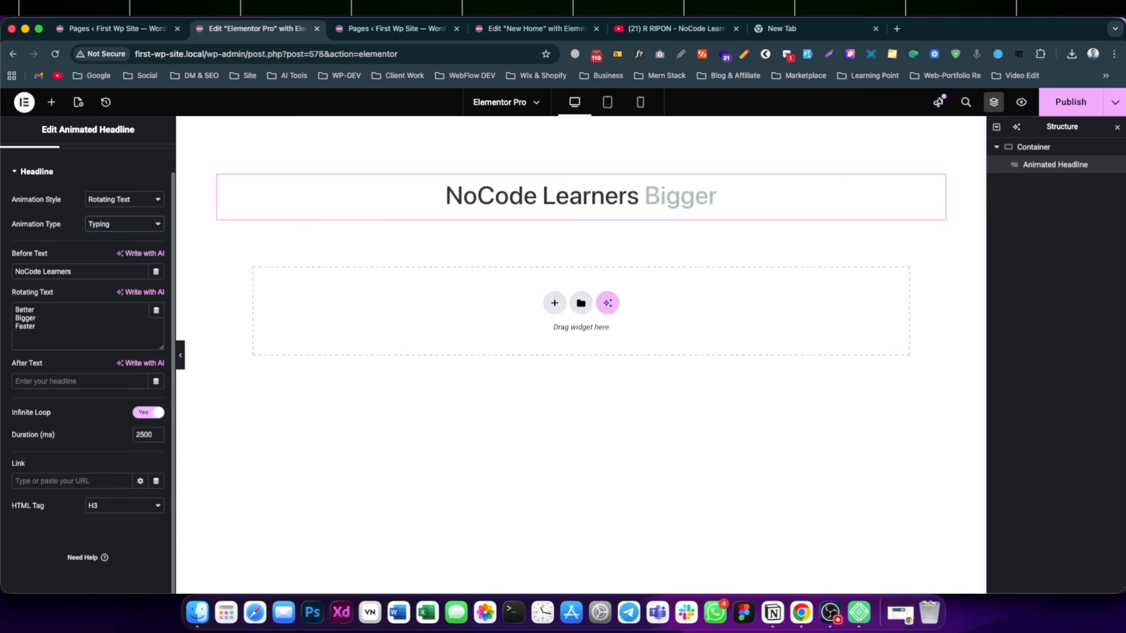
pyautogui.moveTo(75, 339); pyautogui.dragTo(6, 318)
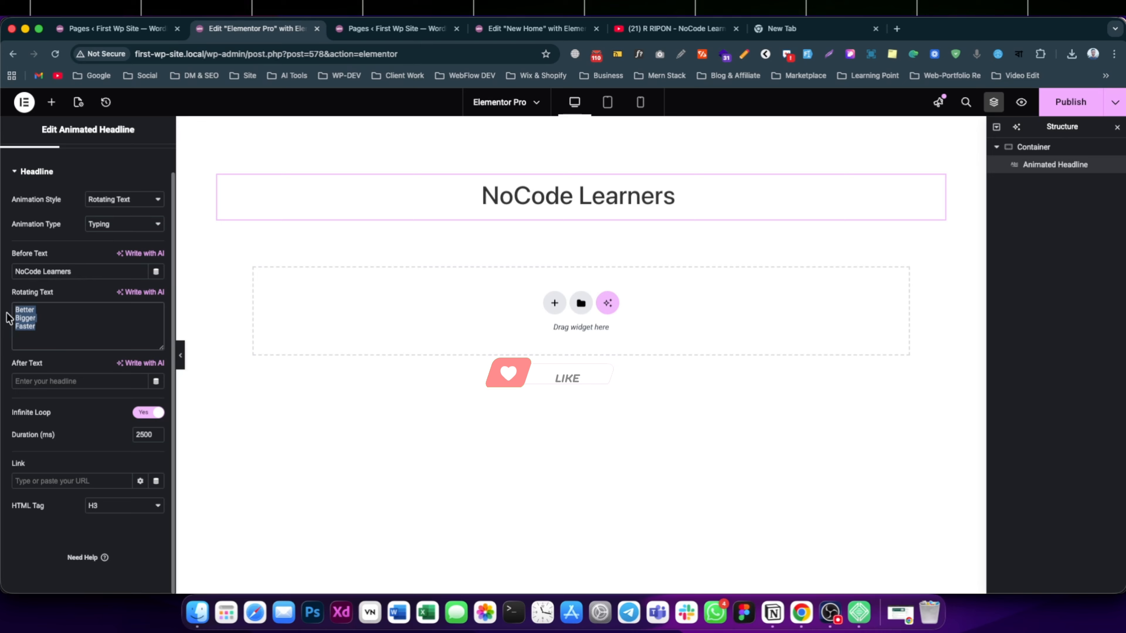
pyautogui.click(43, 376)
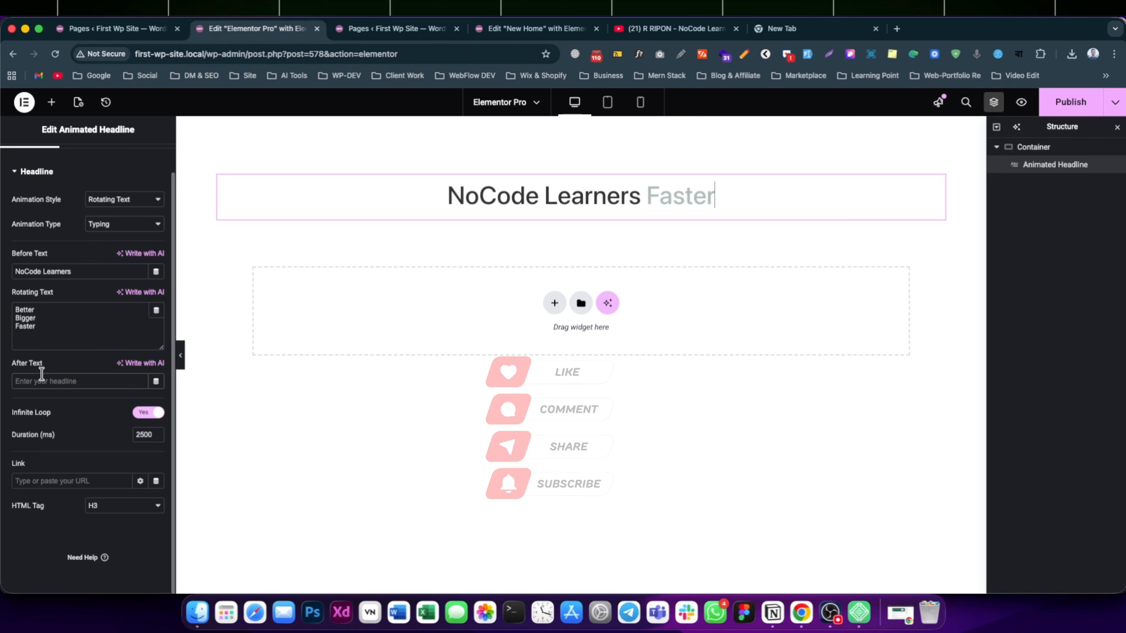
pyautogui.write('subscribe')
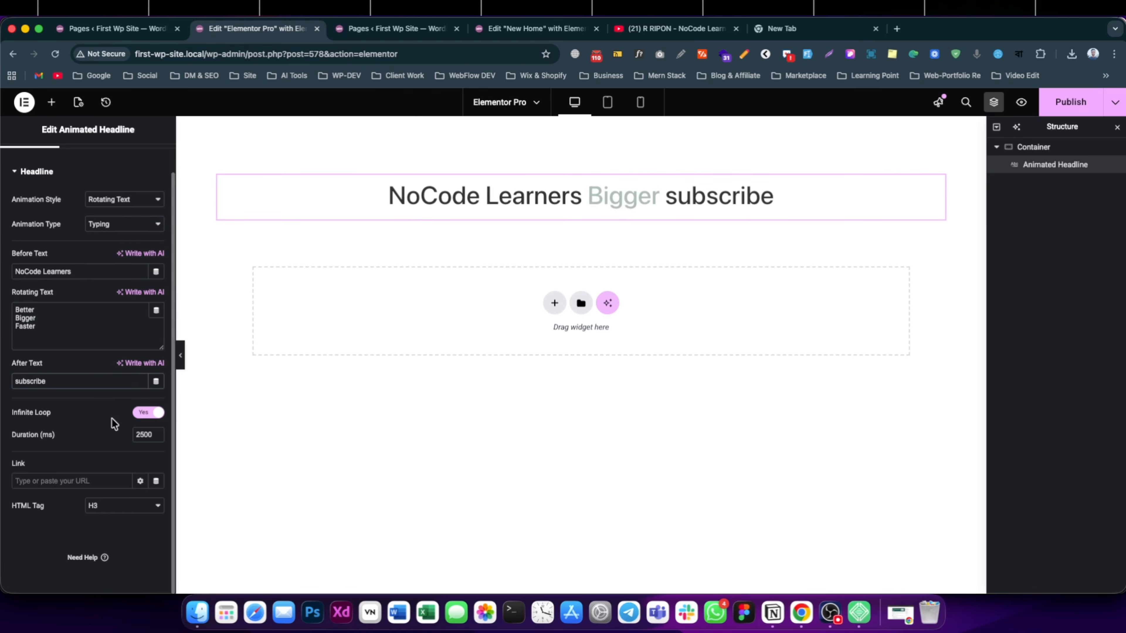
# Step: Review the headline's rotating text, duration, link and HTML tag settings, along with its animation style and type choices
pyautogui.moveTo(45, 329); pyautogui.dragTo(19, 309)
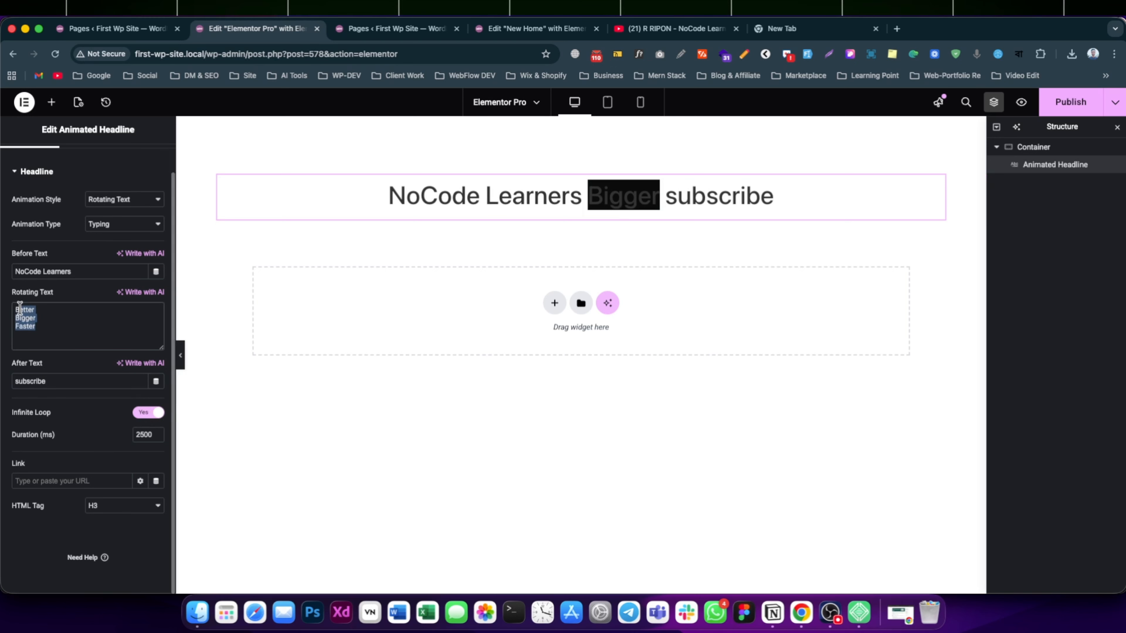
pyautogui.click(141, 437)
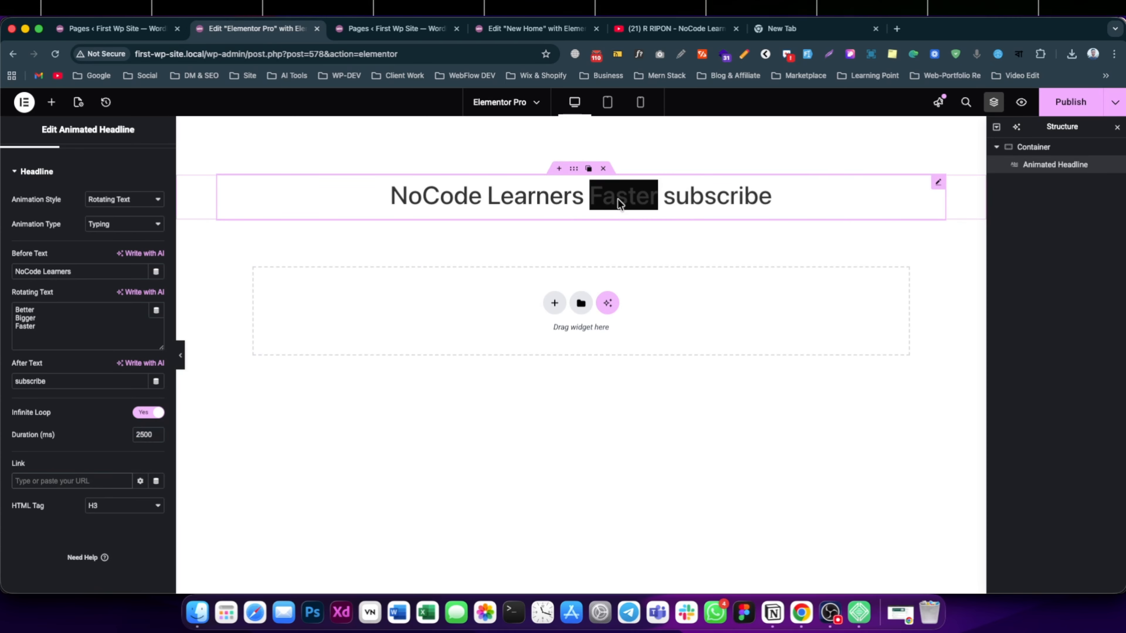
pyautogui.click(96, 481)
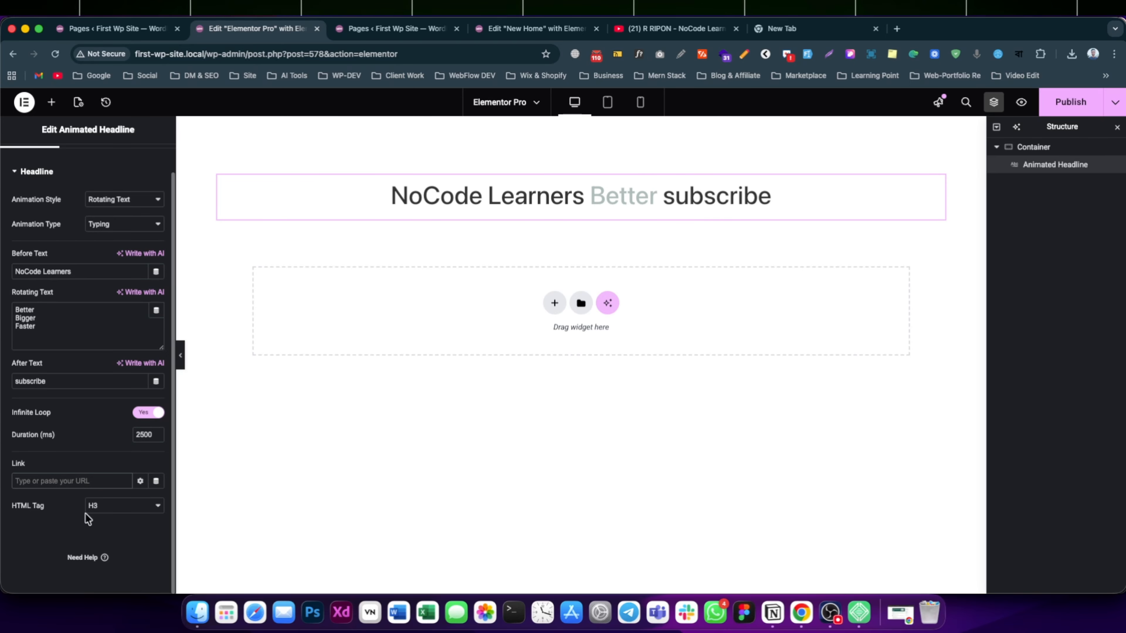
pyautogui.click(107, 509)
pyautogui.click(112, 509)
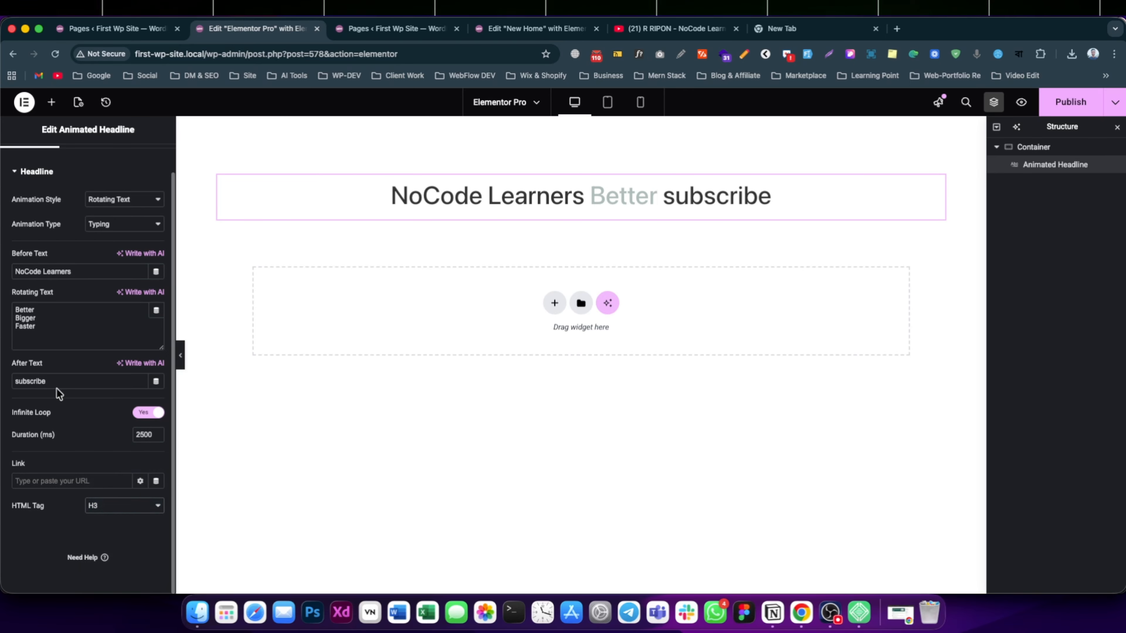
pyautogui.scroll(1, 57, 371)
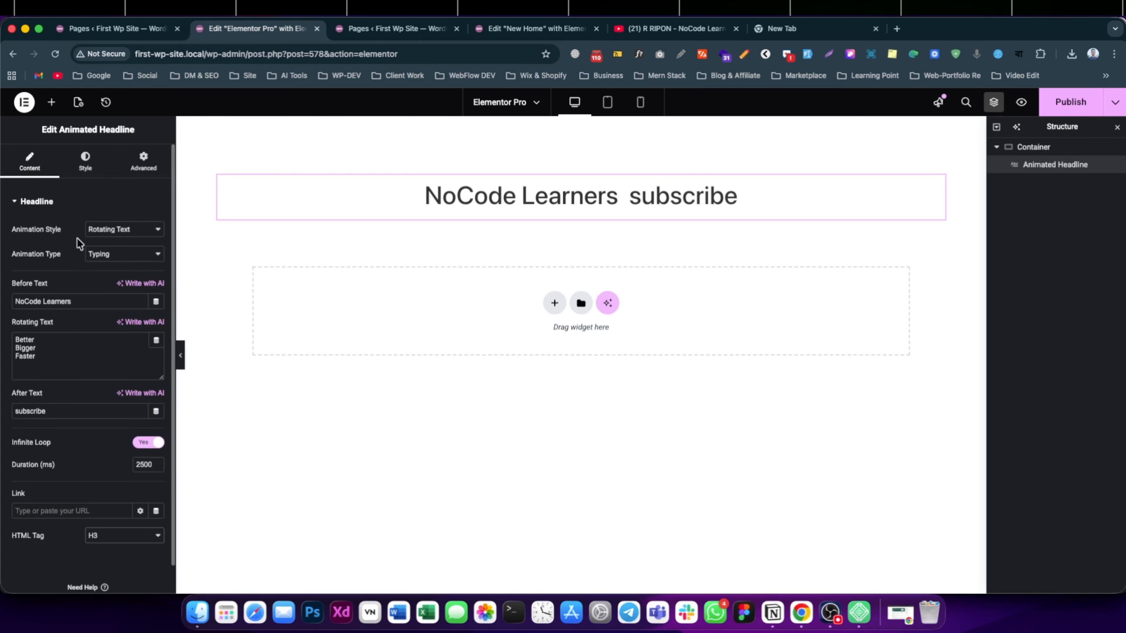
pyautogui.click(97, 232)
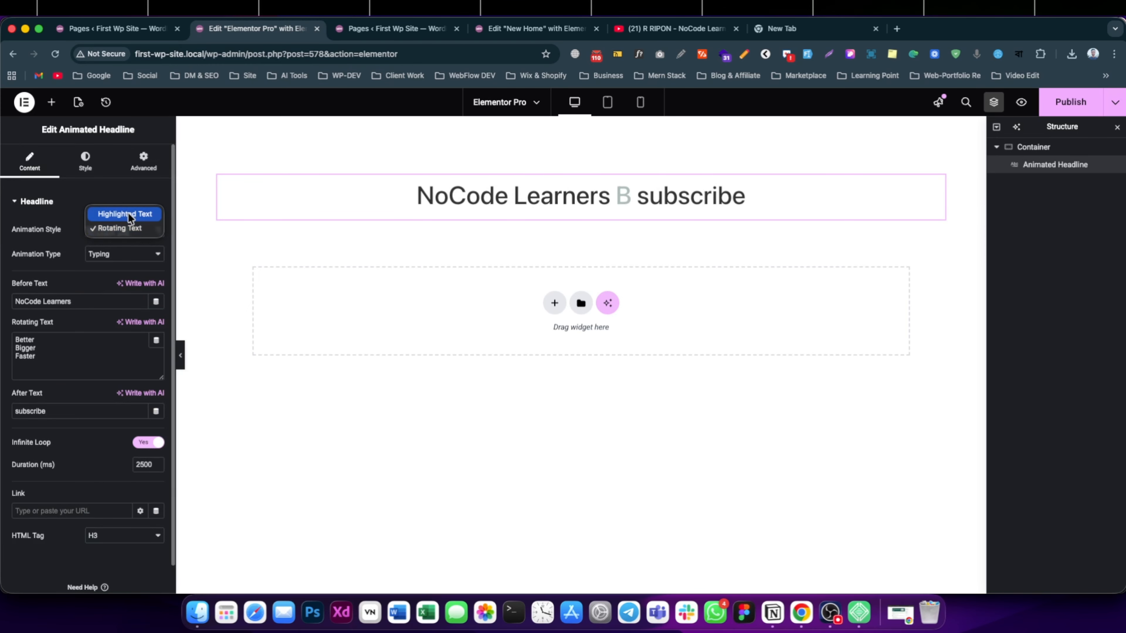
pyautogui.click(56, 263)
pyautogui.click(109, 257)
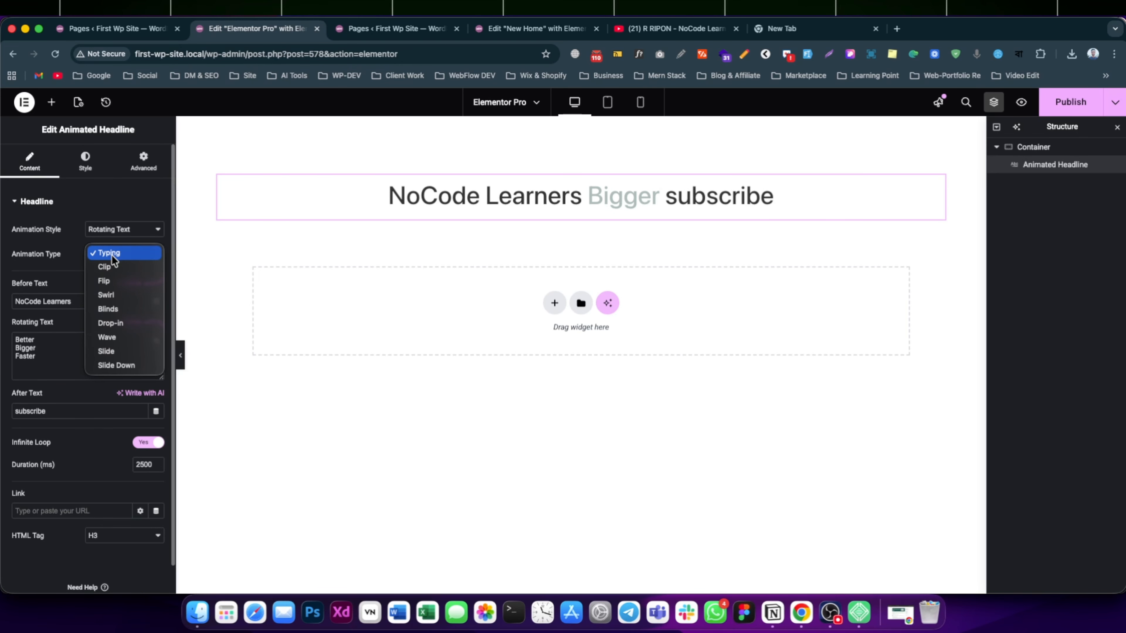
pyautogui.click(73, 273)
pyautogui.scroll(-1, 73, 390)
pyautogui.scroll(-1, 74, 387)
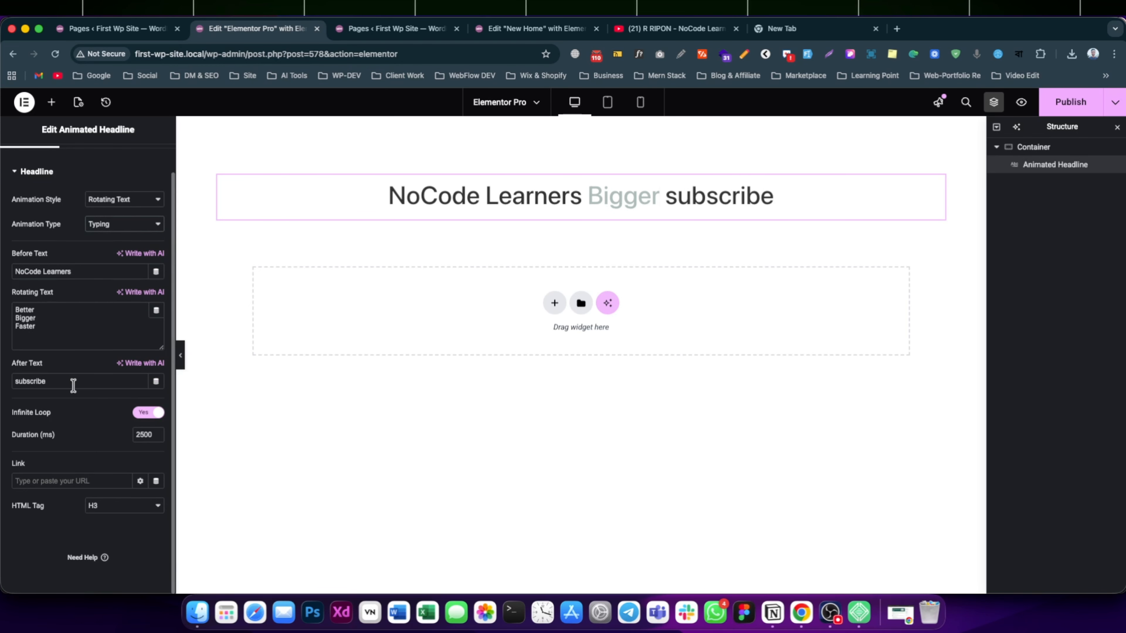
pyautogui.scroll(1, 78, 355)
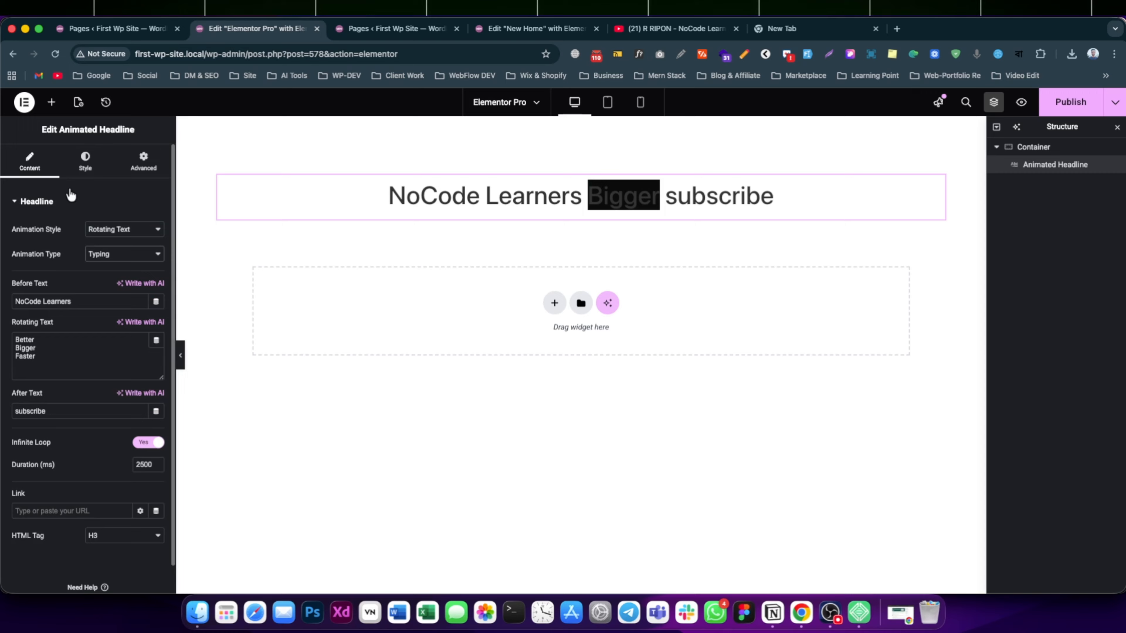
# Step: Try the End and Start alignments in the headline's style settings, and restore the centre alignment
pyautogui.click(81, 174)
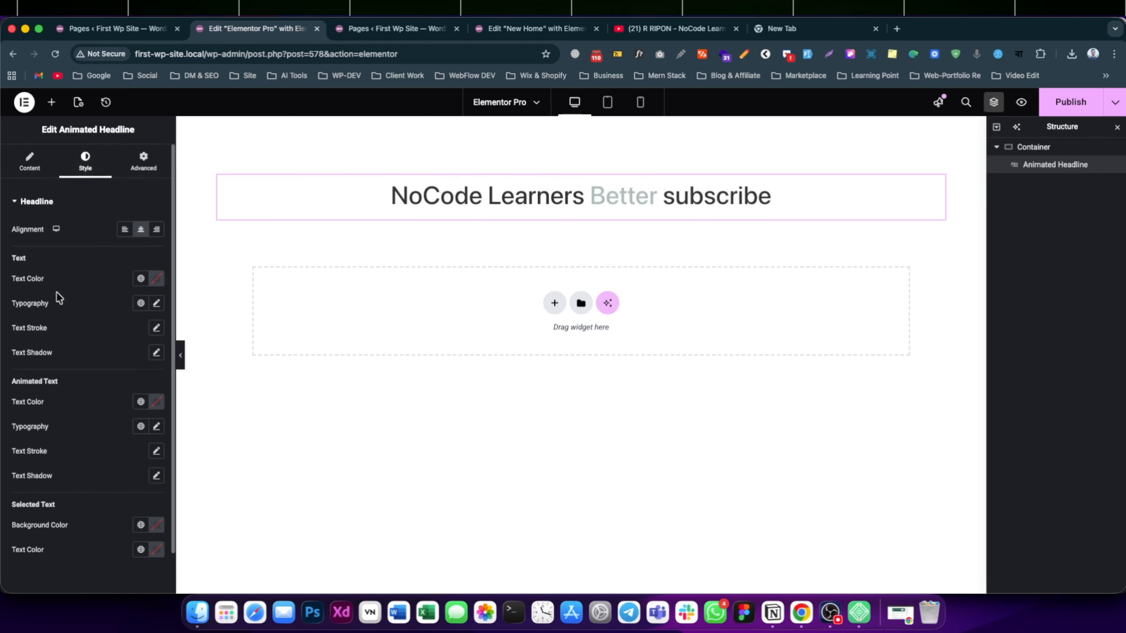
pyautogui.click(156, 235)
pyautogui.click(126, 231)
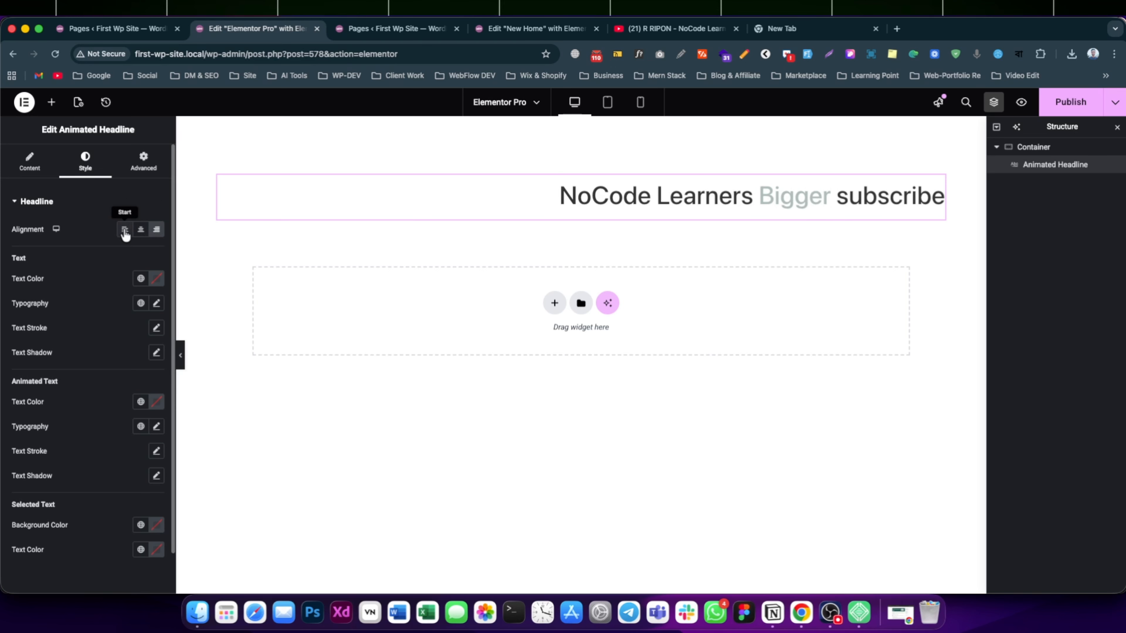
pyautogui.click(141, 229)
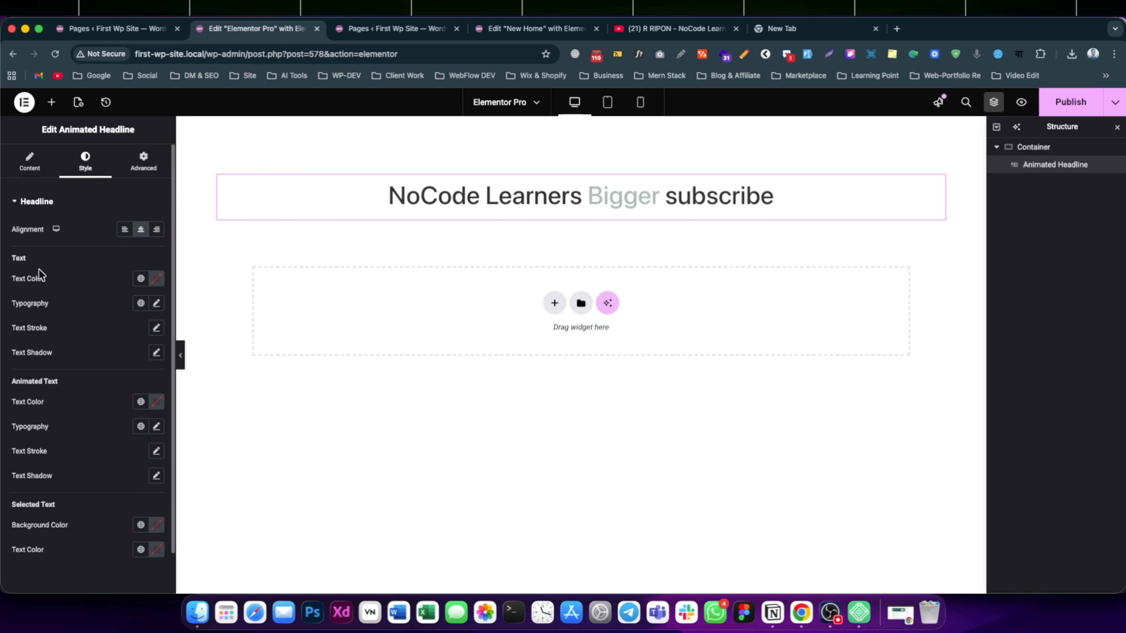
# Step: Set the text color of the headline's static text to a light pink
pyautogui.click(157, 278)
pyautogui.moveTo(221, 328); pyautogui.dragTo(119, 272)
pyautogui.click(111, 271)
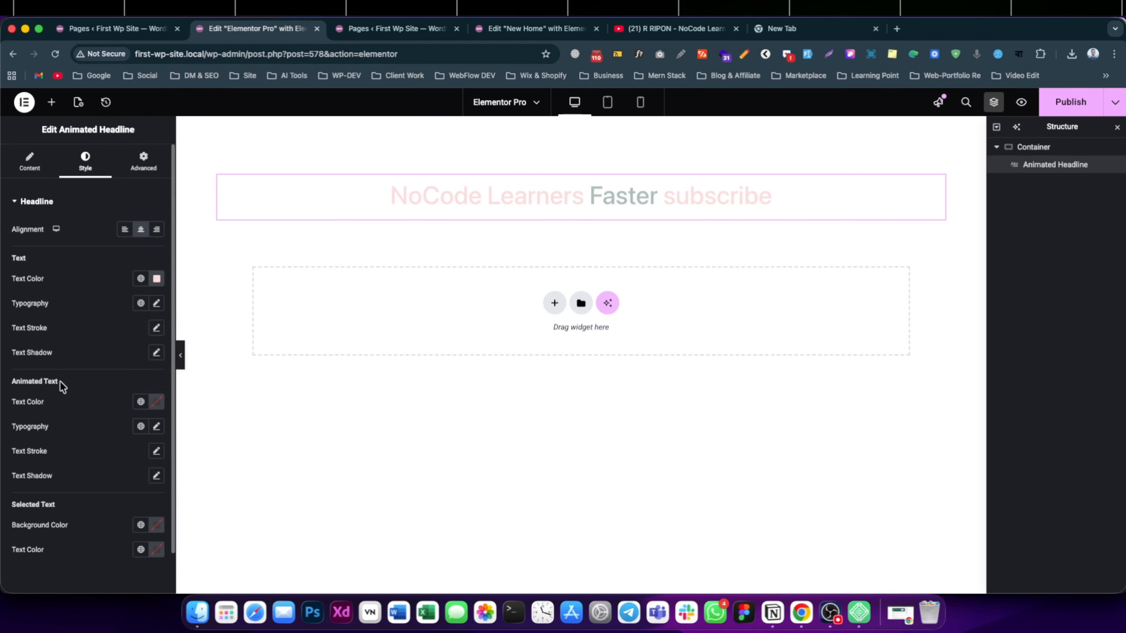
# Step: Set the text color of the headline's animated text to black
pyautogui.scroll(-2, 60, 381)
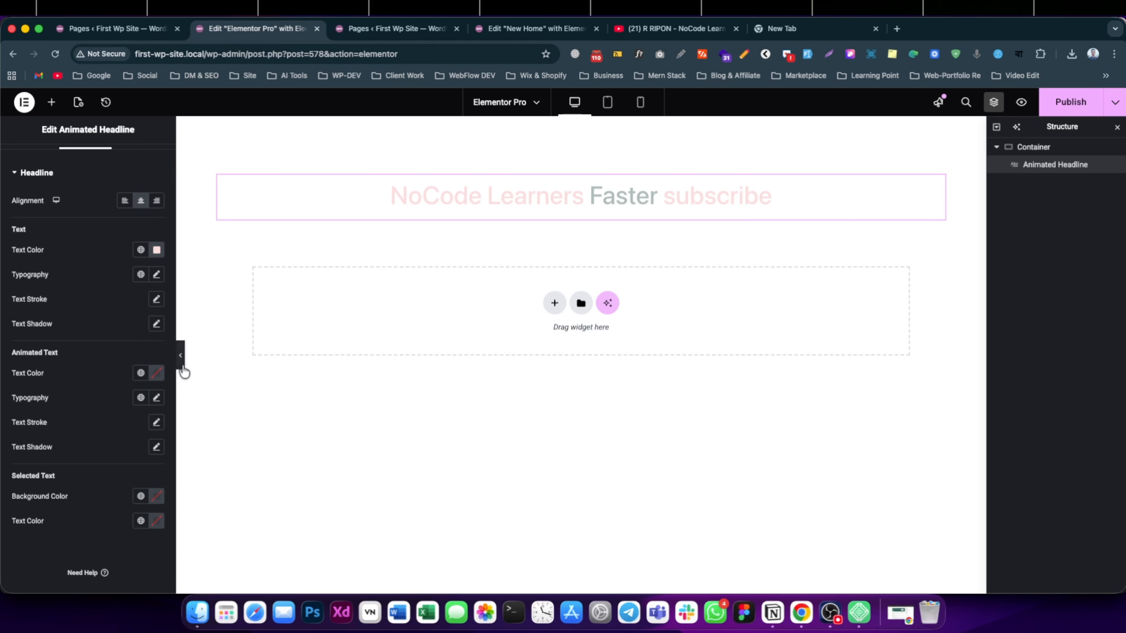
pyautogui.click(157, 375)
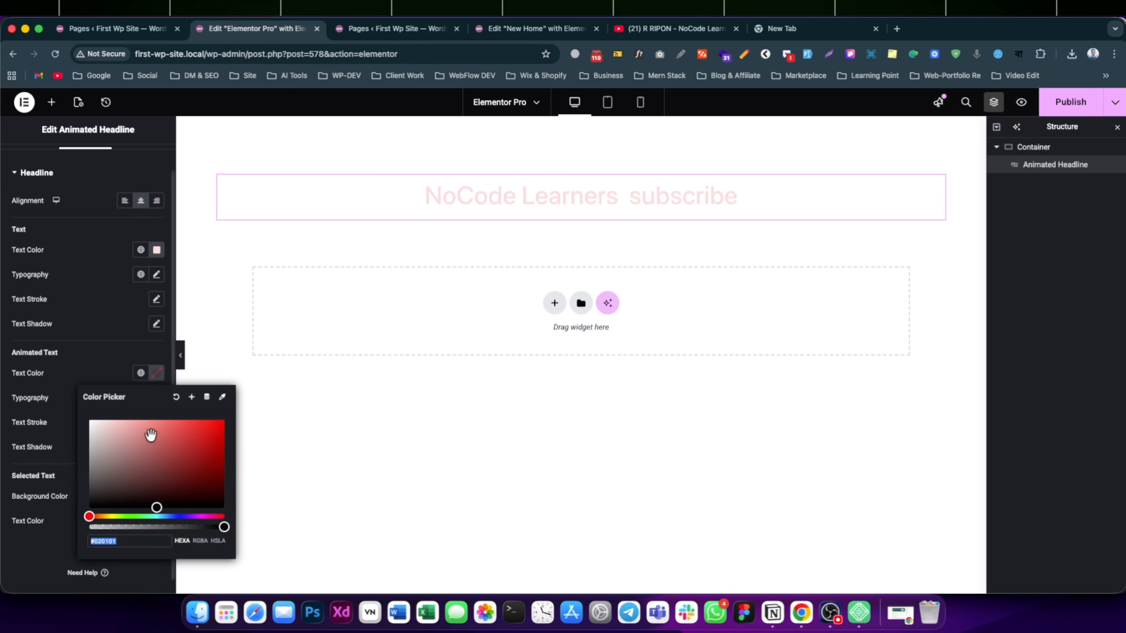
pyautogui.moveTo(152, 517); pyautogui.dragTo(221, 526)
pyautogui.click(89, 377)
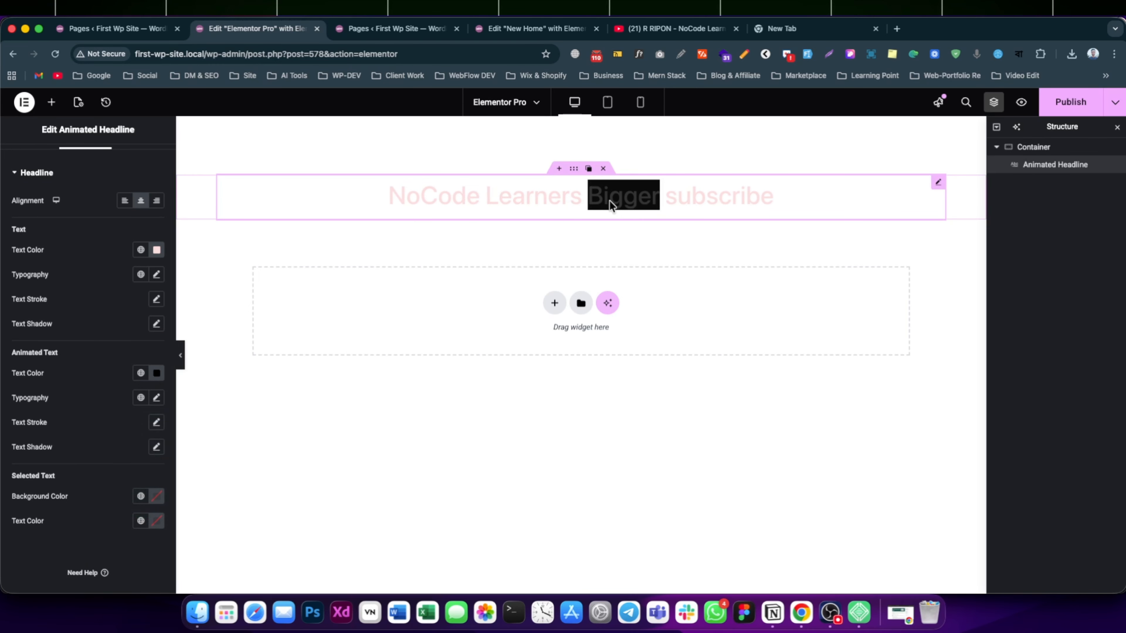
# Step: Set the text color of the headline's static text to bright red, #FF0C0C
pyautogui.click(157, 251)
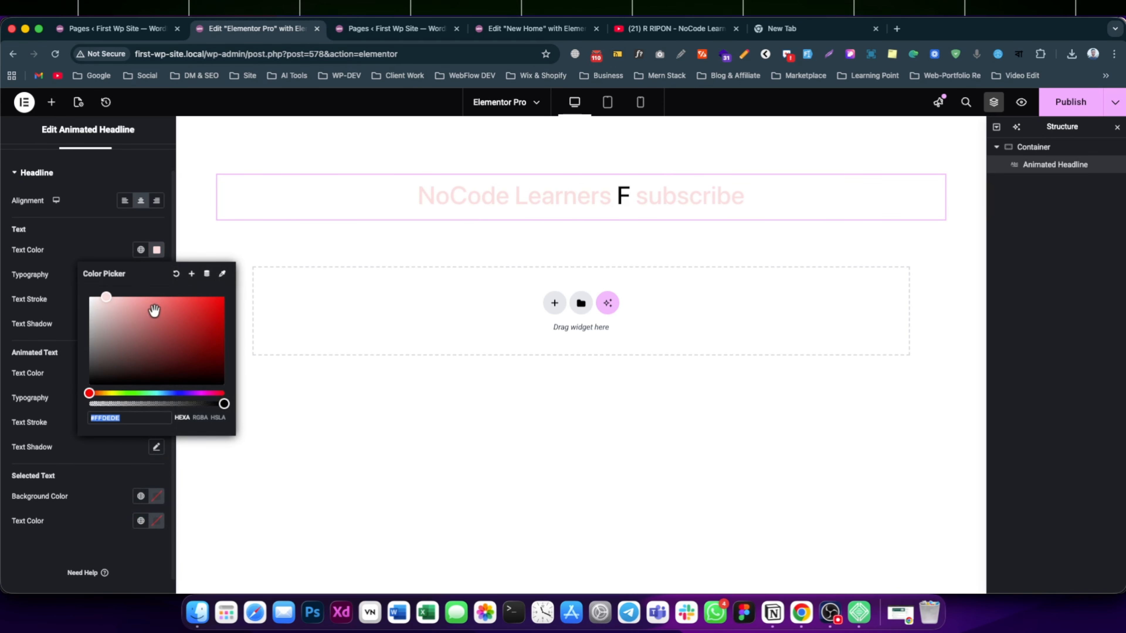
pyautogui.moveTo(153, 312); pyautogui.dragTo(218, 297)
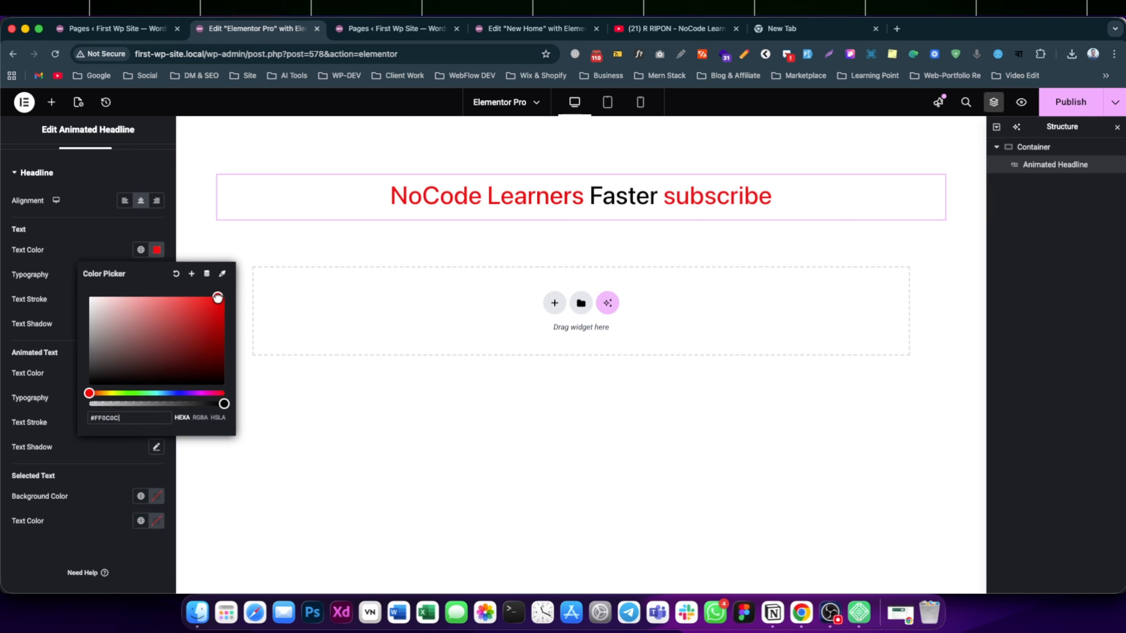
pyautogui.click(121, 241)
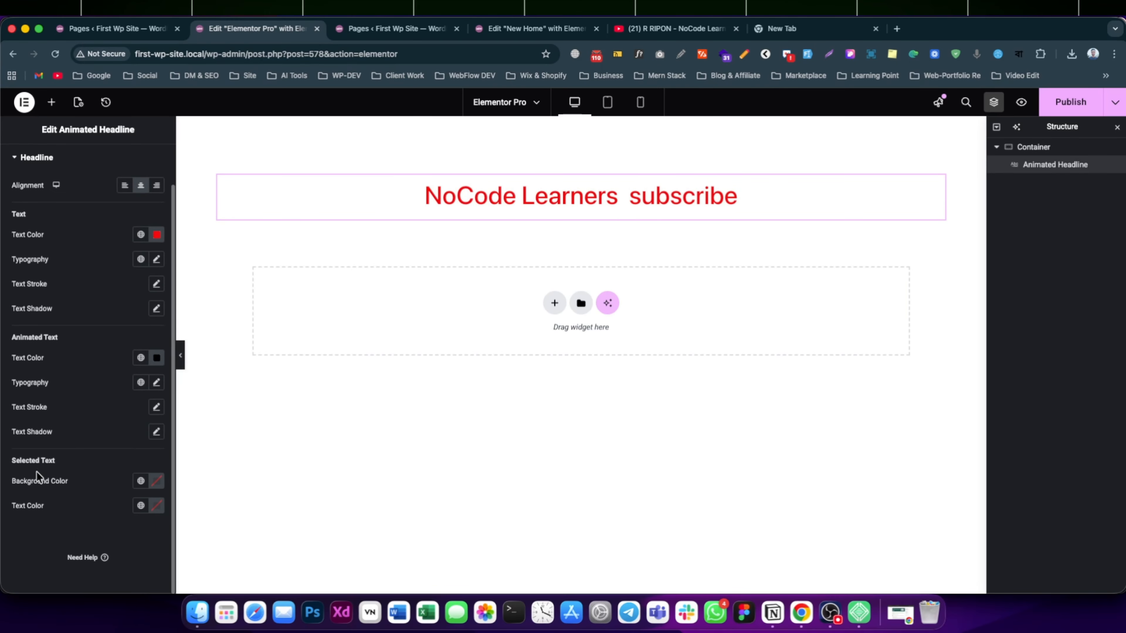
# Step: Set the background color of the headline's selected text to a fully transparent color
pyautogui.click(158, 481)
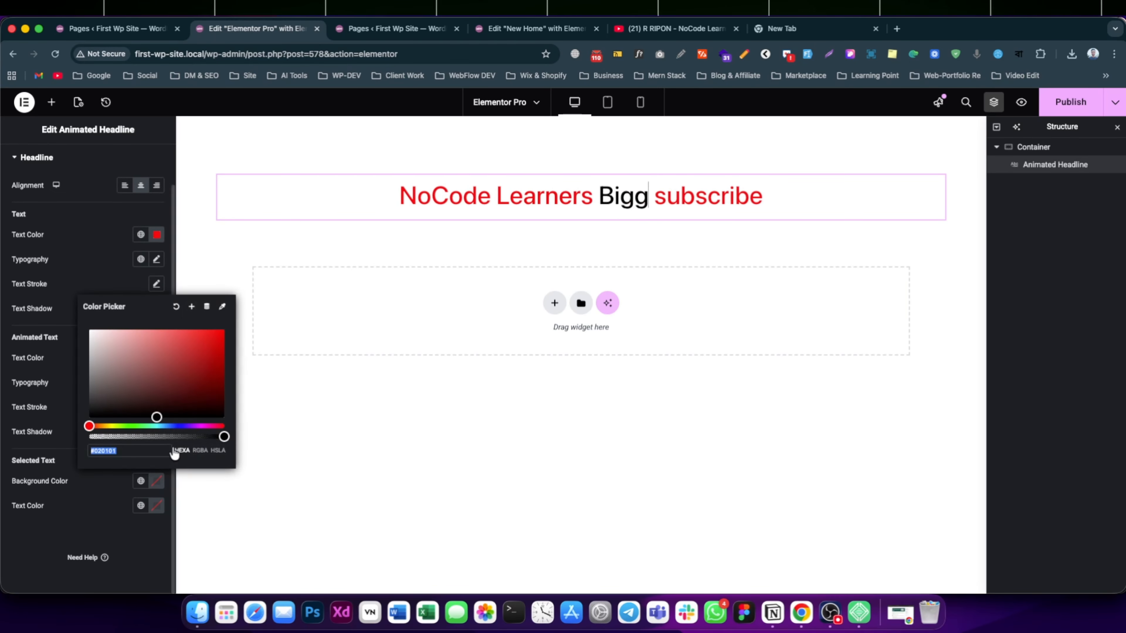
pyautogui.moveTo(223, 437); pyautogui.dragTo(66, 440)
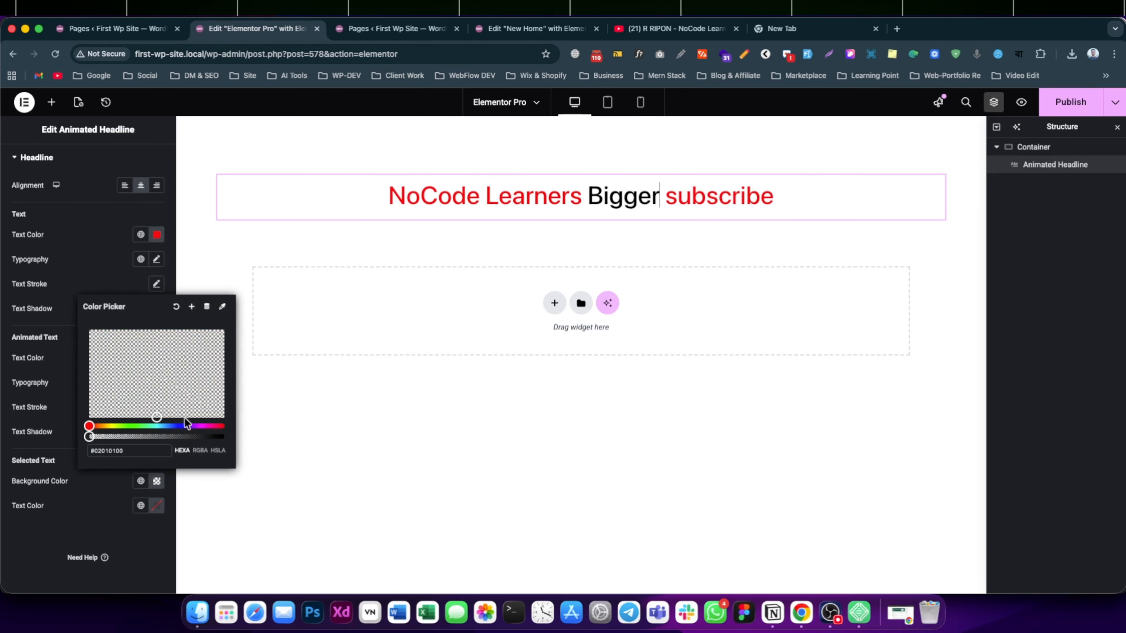
pyautogui.moveTo(158, 417); pyautogui.dragTo(70, 429)
pyautogui.click(101, 501)
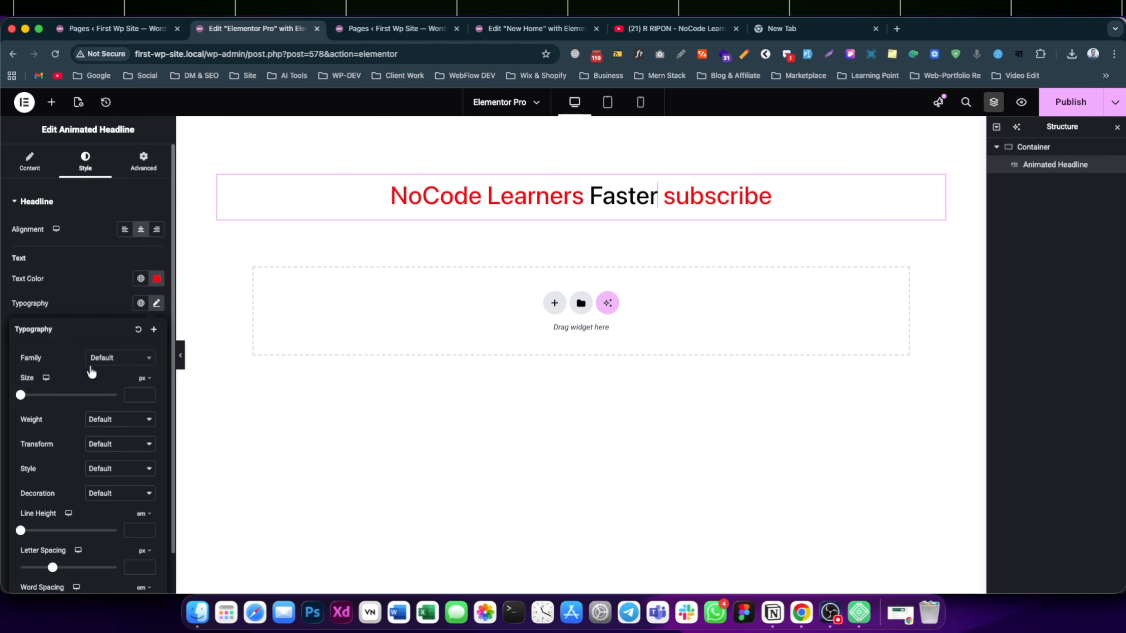
# Step: Increase the font size of the headline's static text in its typography settings
pyautogui.moveTo(21, 396); pyautogui.dragTo(52, 397)
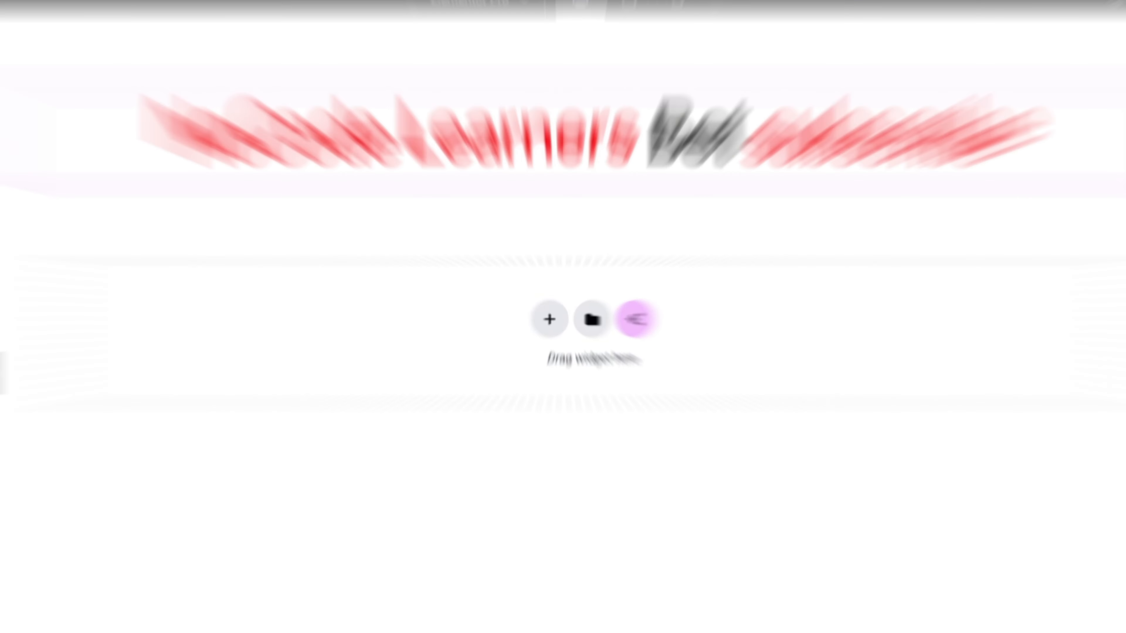
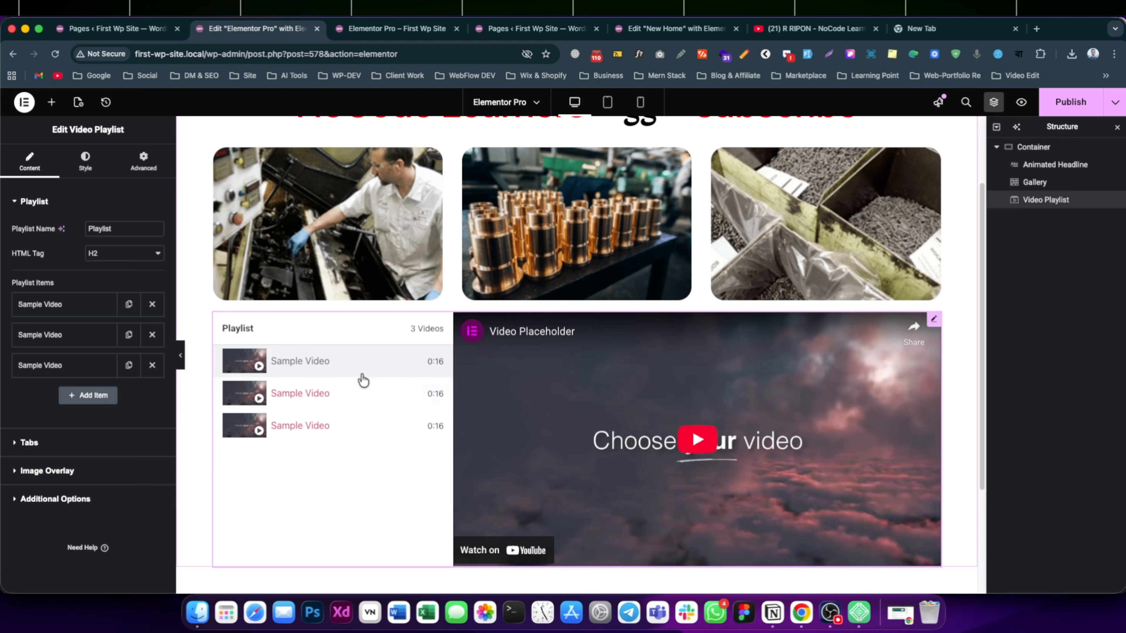
# Step: Preview each of the three sample videos in the video playlist on the page
pyautogui.click(333, 395)
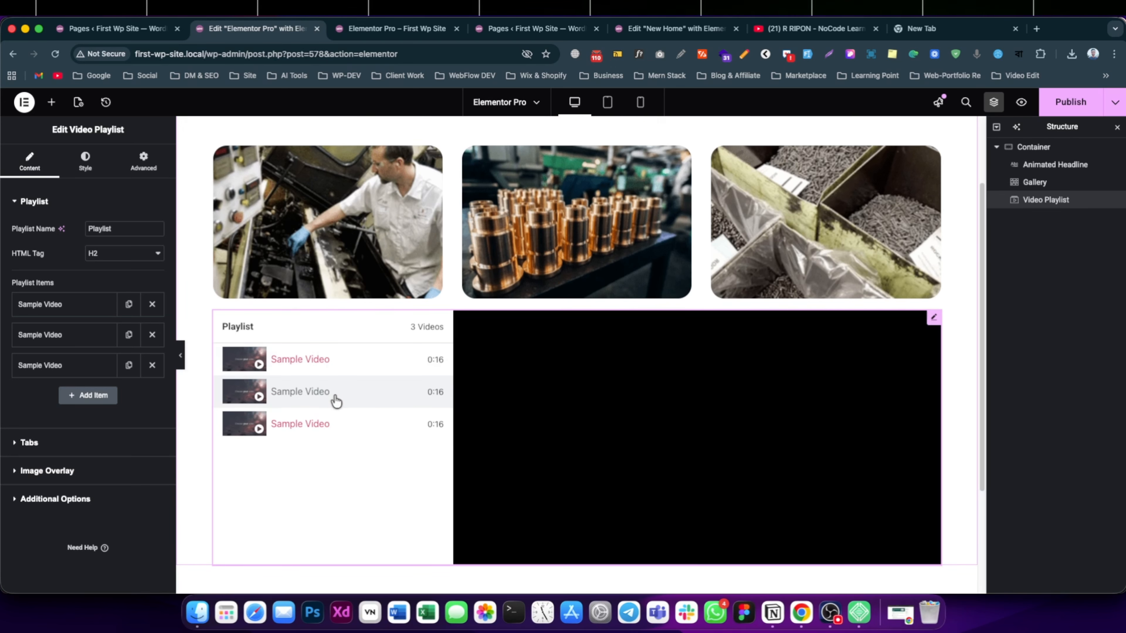
pyautogui.click(330, 426)
pyautogui.click(352, 389)
pyautogui.click(317, 368)
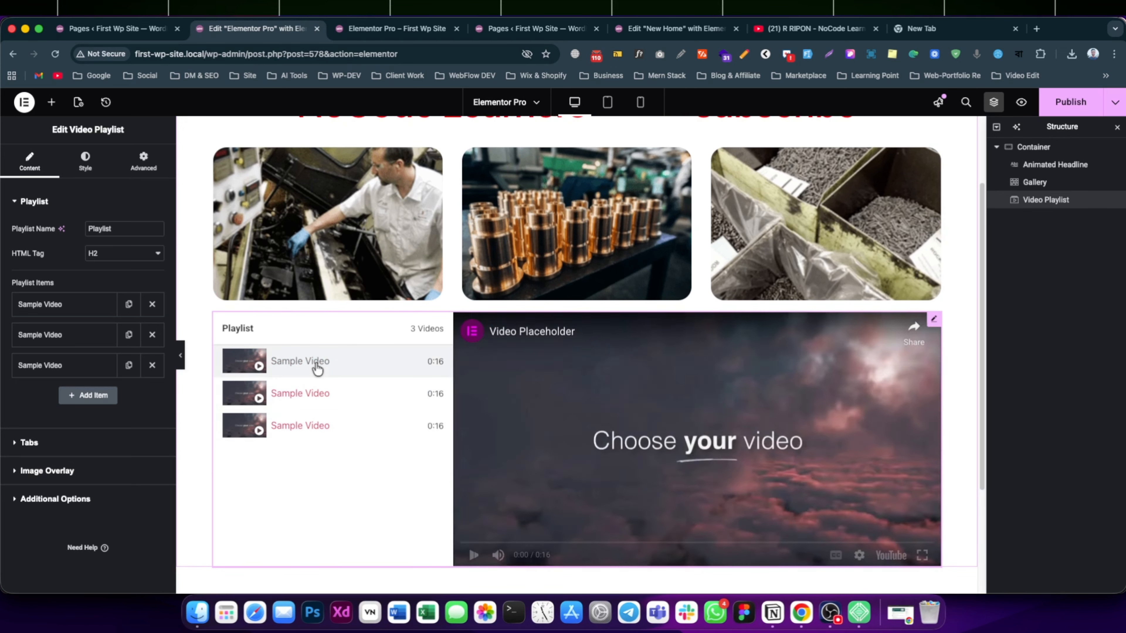
pyautogui.click(322, 394)
pyautogui.click(322, 427)
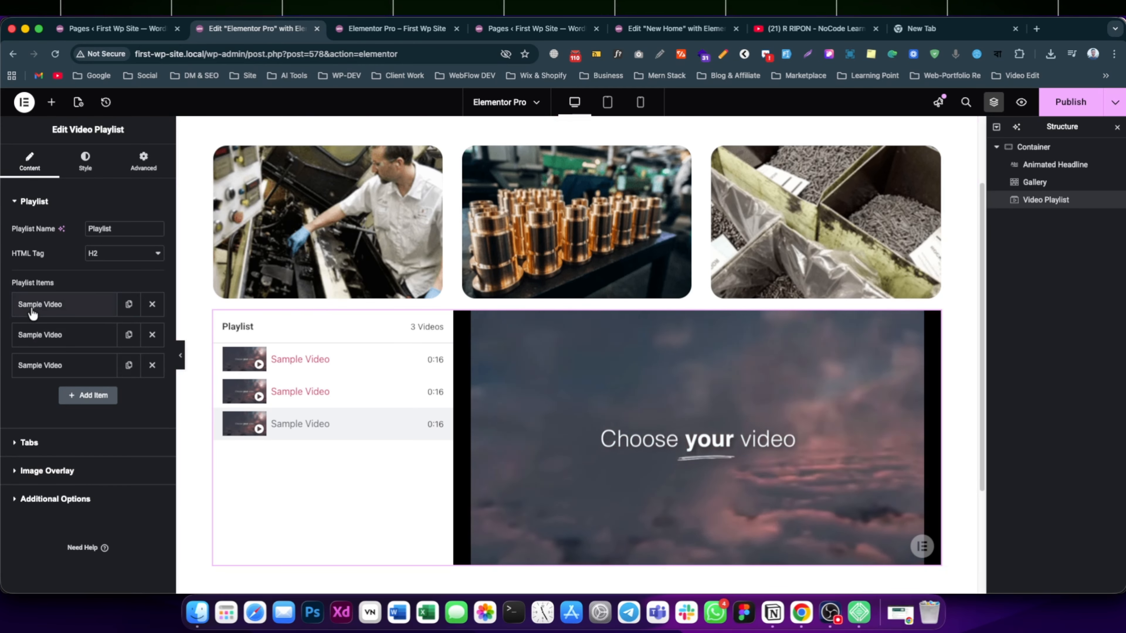
# Step: Add a new item to the video playlist
pyautogui.click(89, 395)
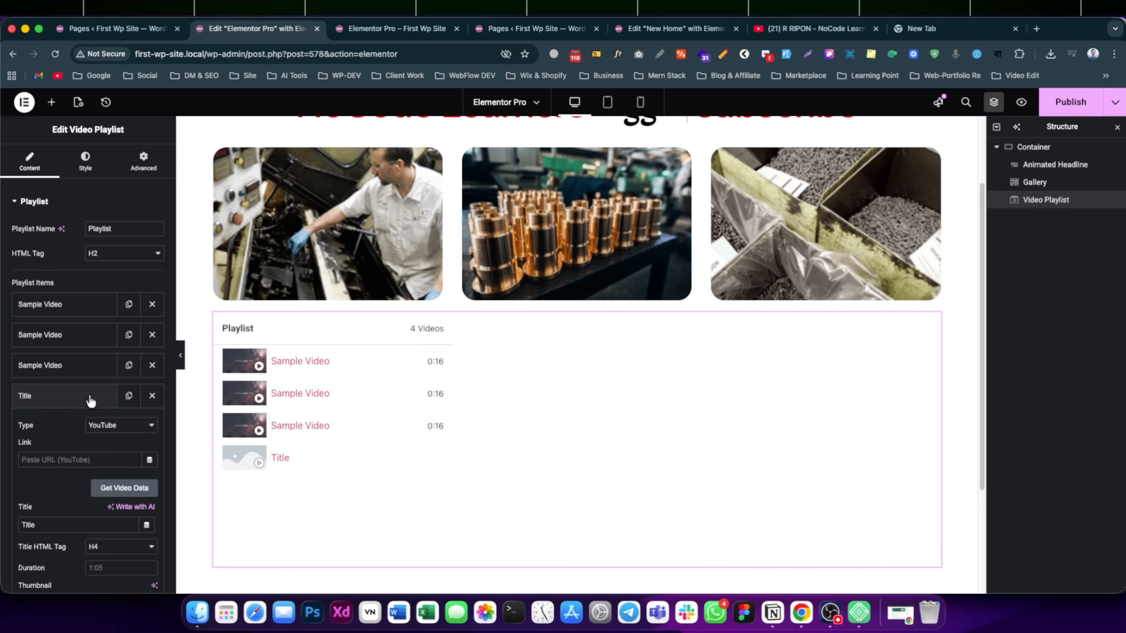
pyautogui.scroll(-2, 80, 399)
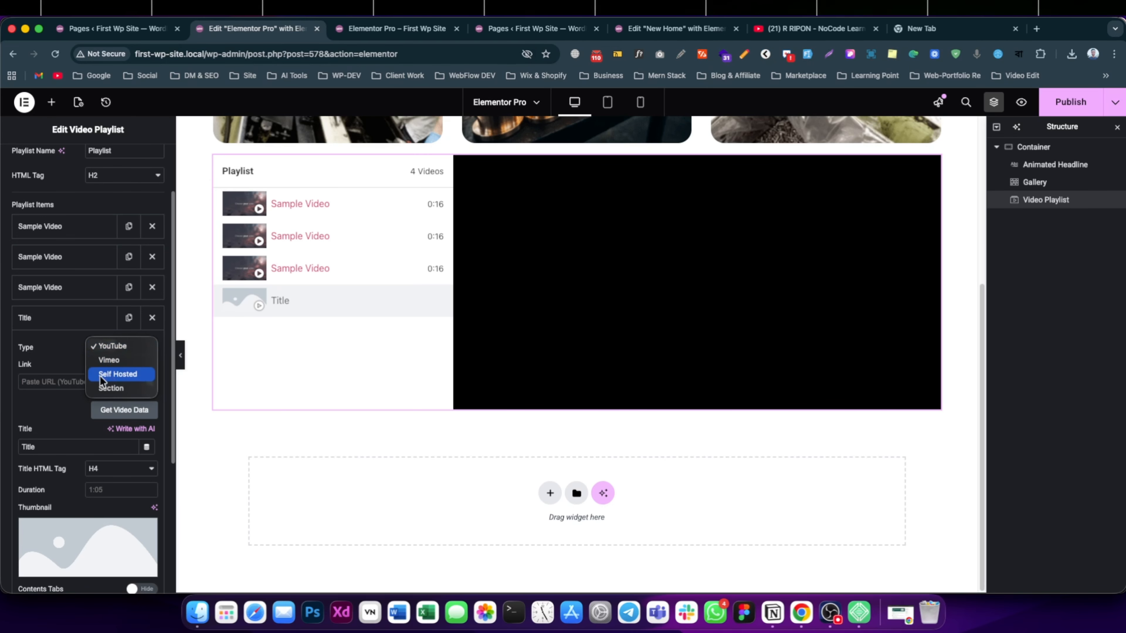
# Step: Try the Section type for the new playlist item, and restore the YouTube type
pyautogui.click(112, 388)
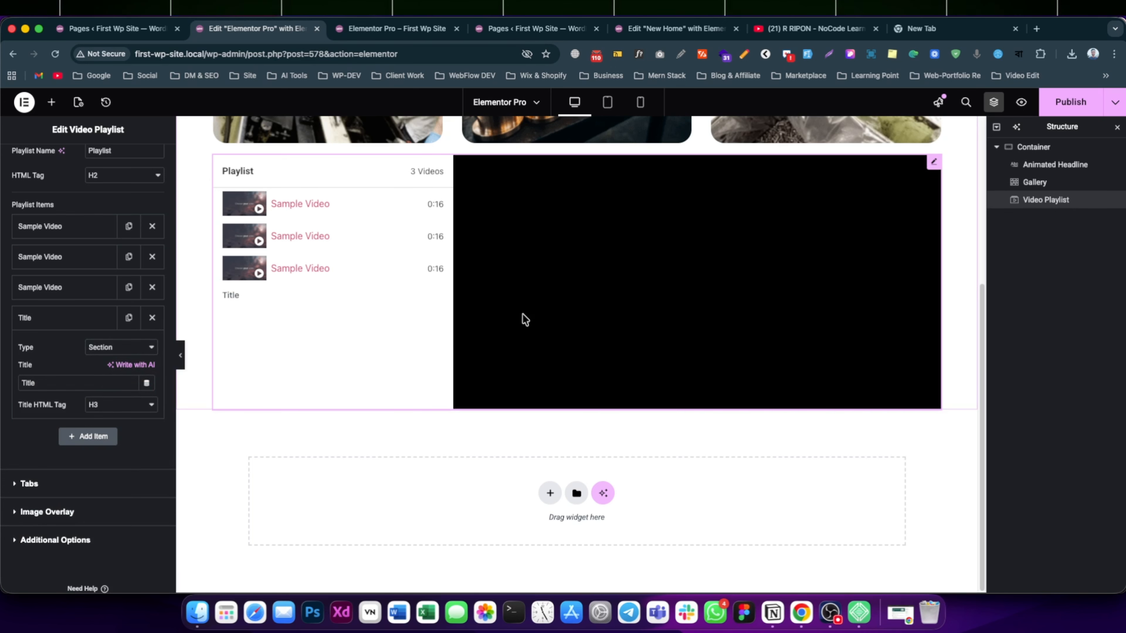
pyautogui.click(135, 347)
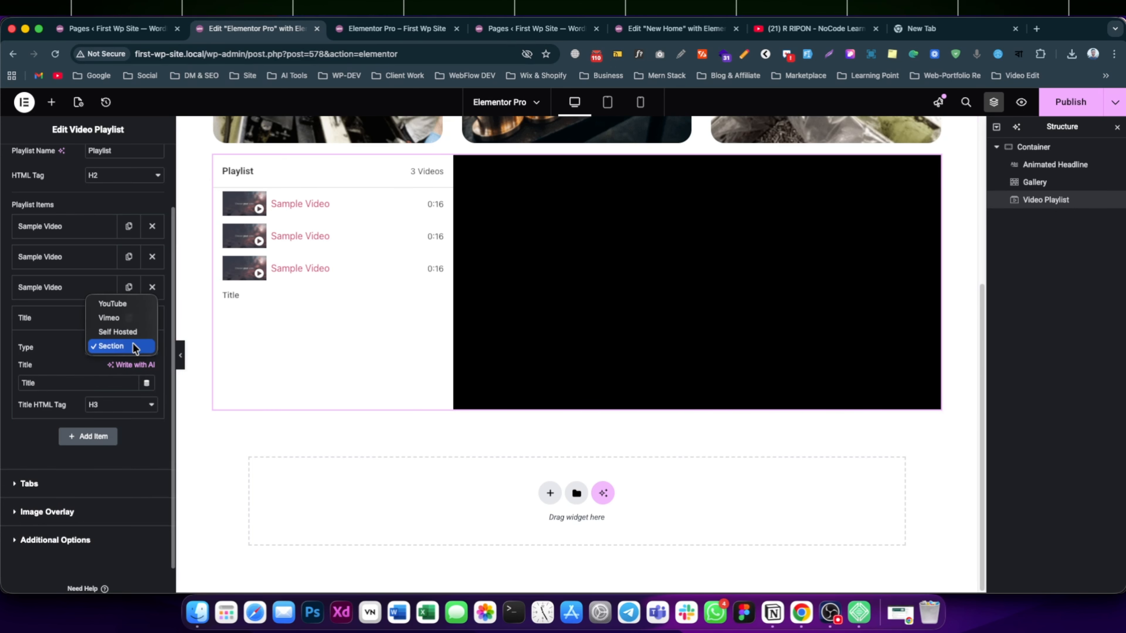
pyautogui.click(129, 304)
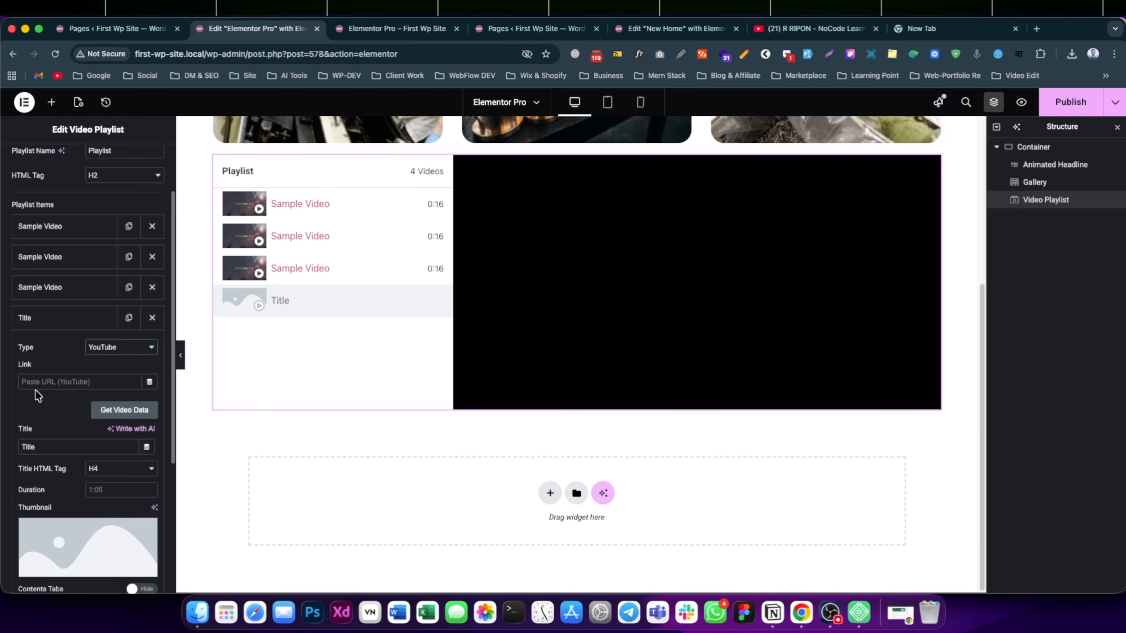
# Step: Switch to the YouTube channel's video list and copy the share link of the NoCode Learners channel intro video
pyautogui.click(789, 28)
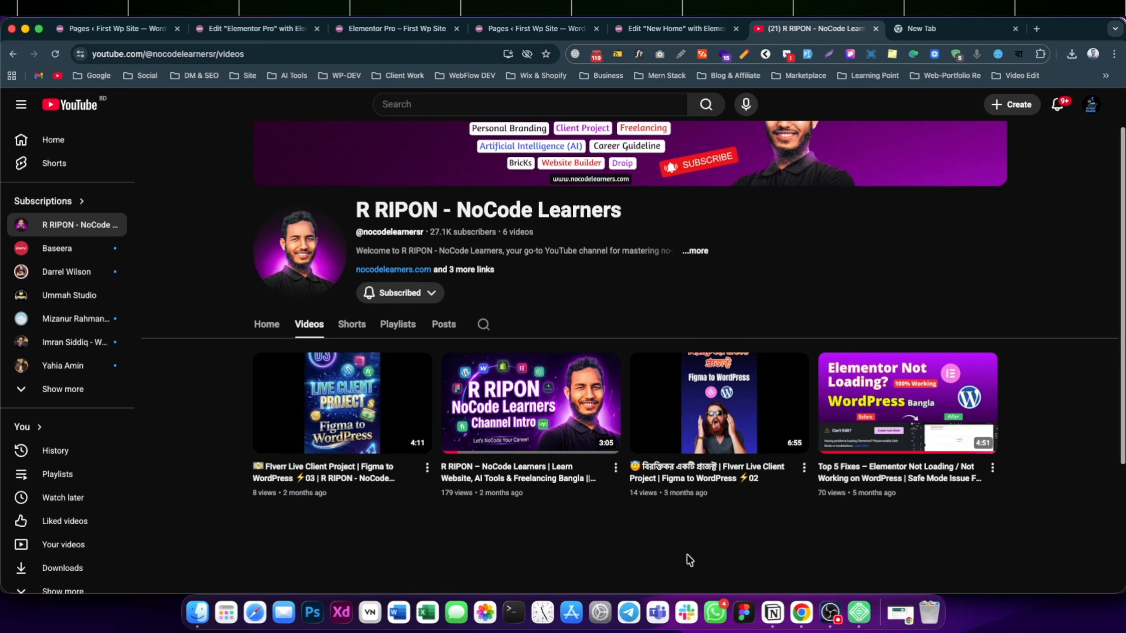
pyautogui.click(615, 470)
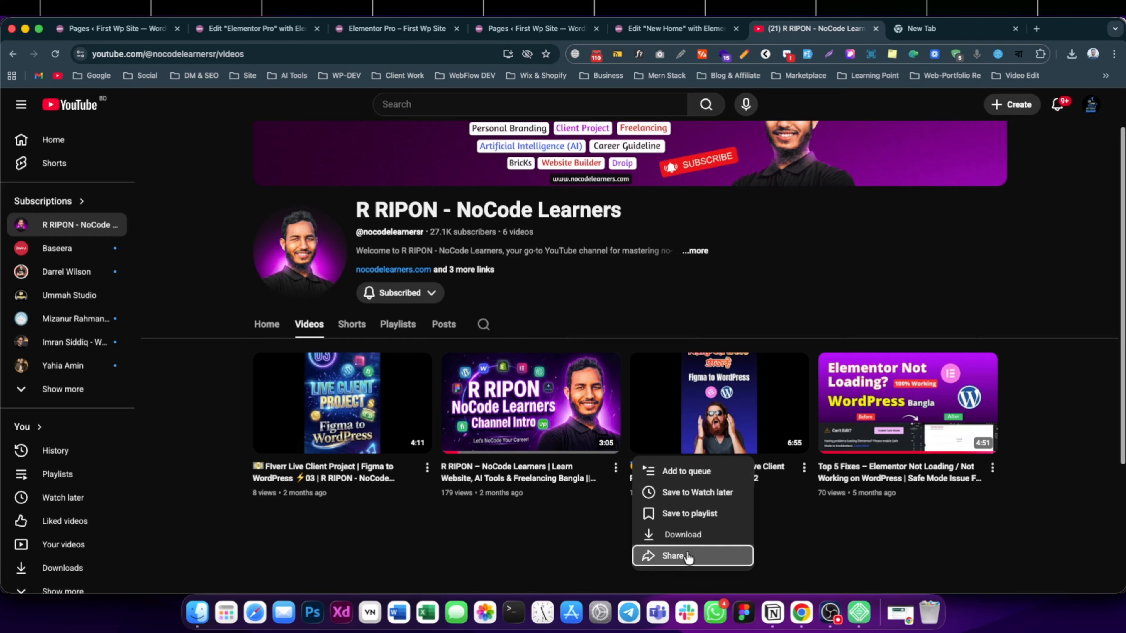
pyautogui.click(656, 555)
pyautogui.click(673, 403)
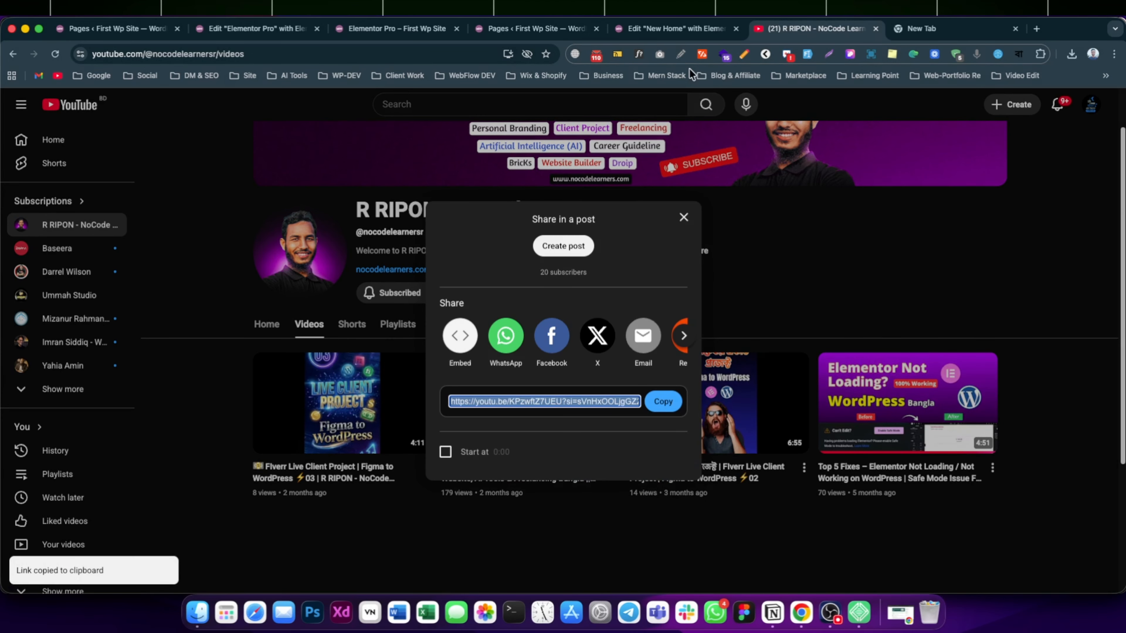
# Step: Return to the Elementor Pro page editor and paste the copied video link into the new playlist item
pyautogui.click(692, 29)
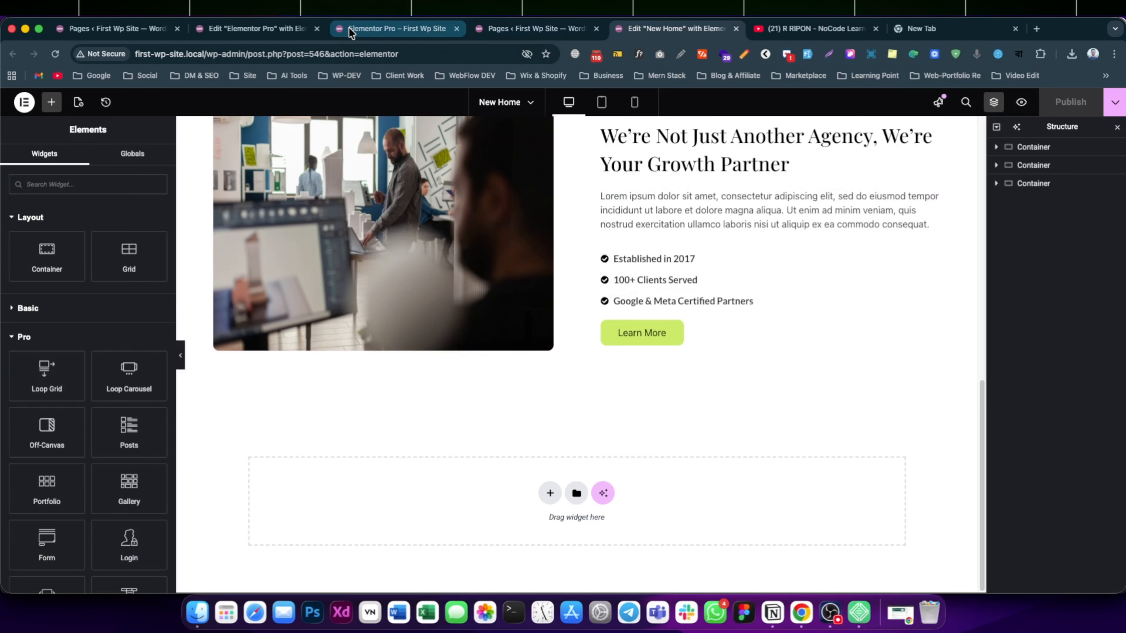
pyautogui.click(262, 28)
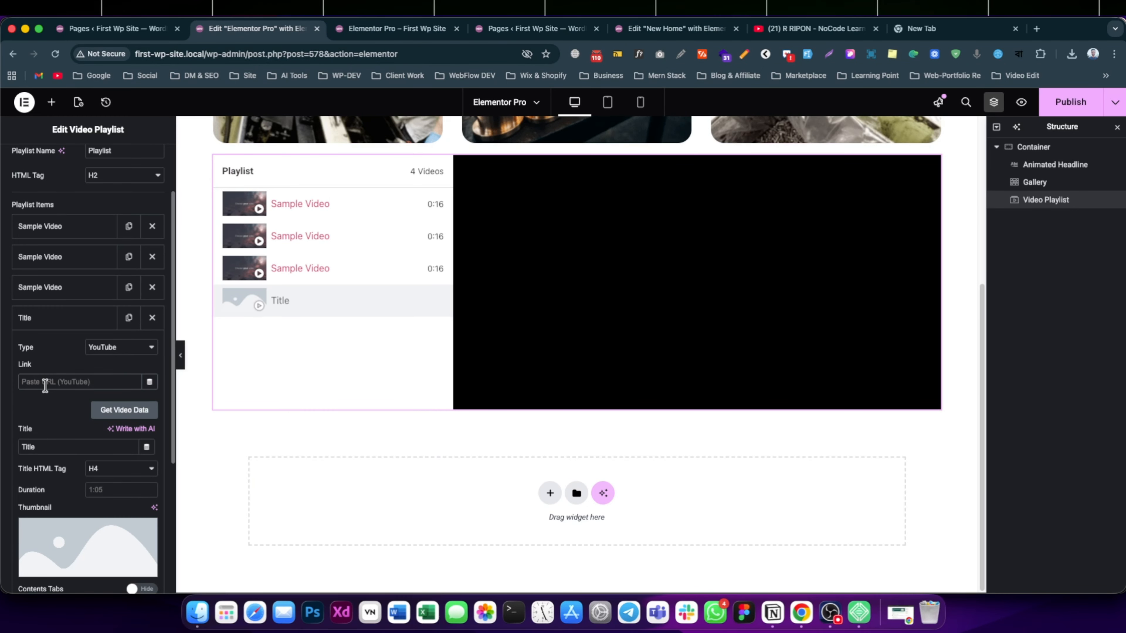
pyautogui.click(48, 441)
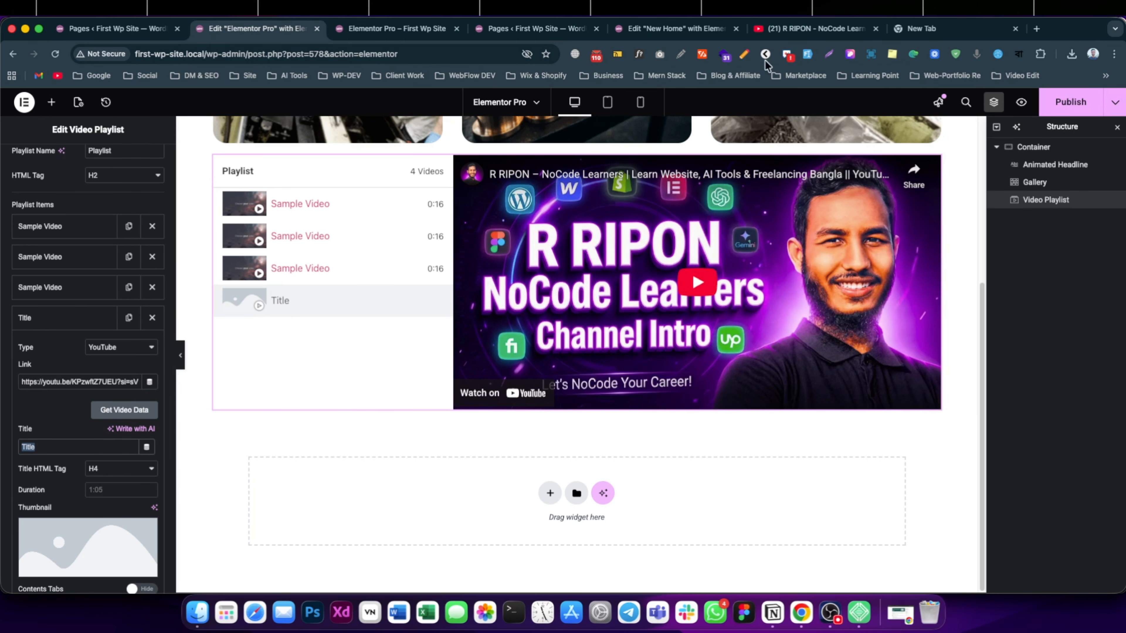
# Step: Title the new playlist item "subscribe" and move it to the first place in the playlist
pyautogui.click(860, 8)
pyautogui.click(877, 63)
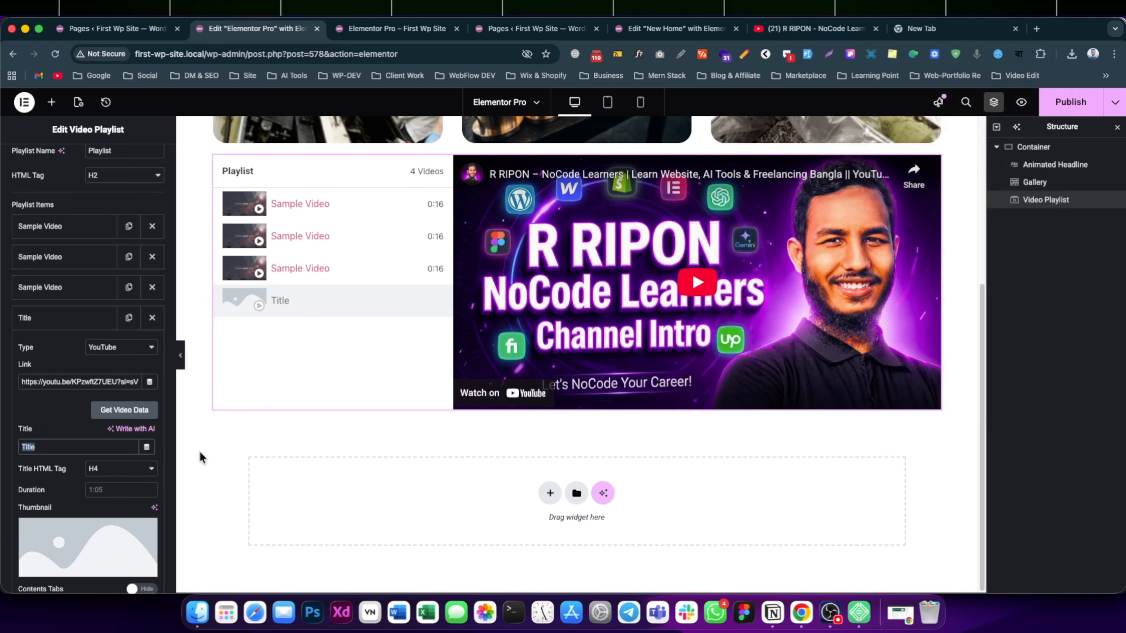
pyautogui.press('super+v')
pyautogui.click(43, 321)
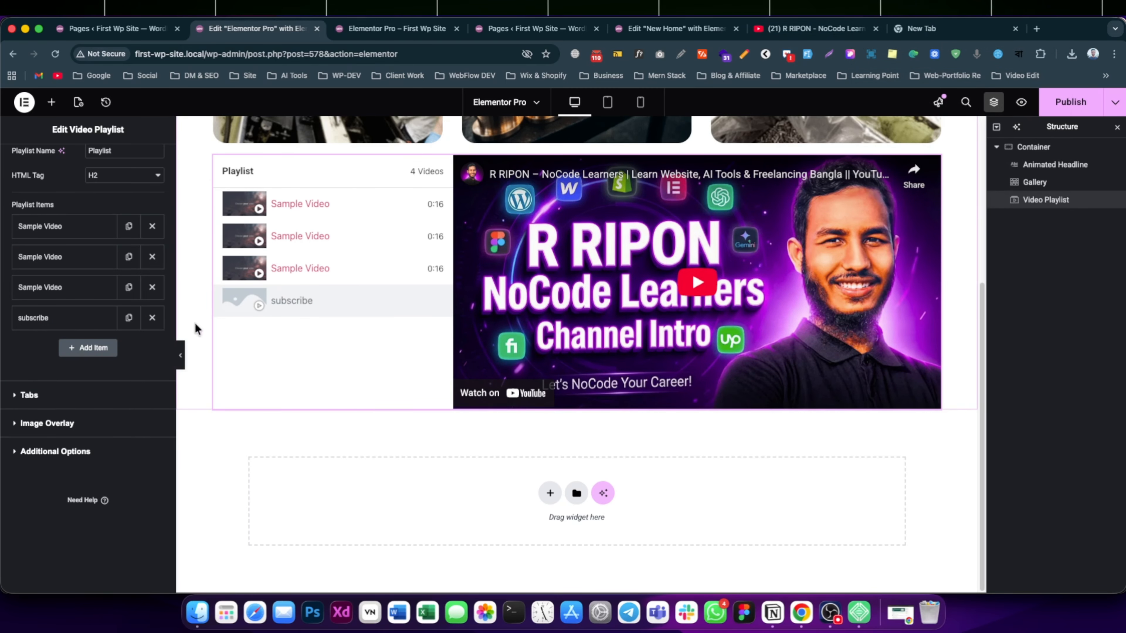
pyautogui.scroll(1, 680, 364)
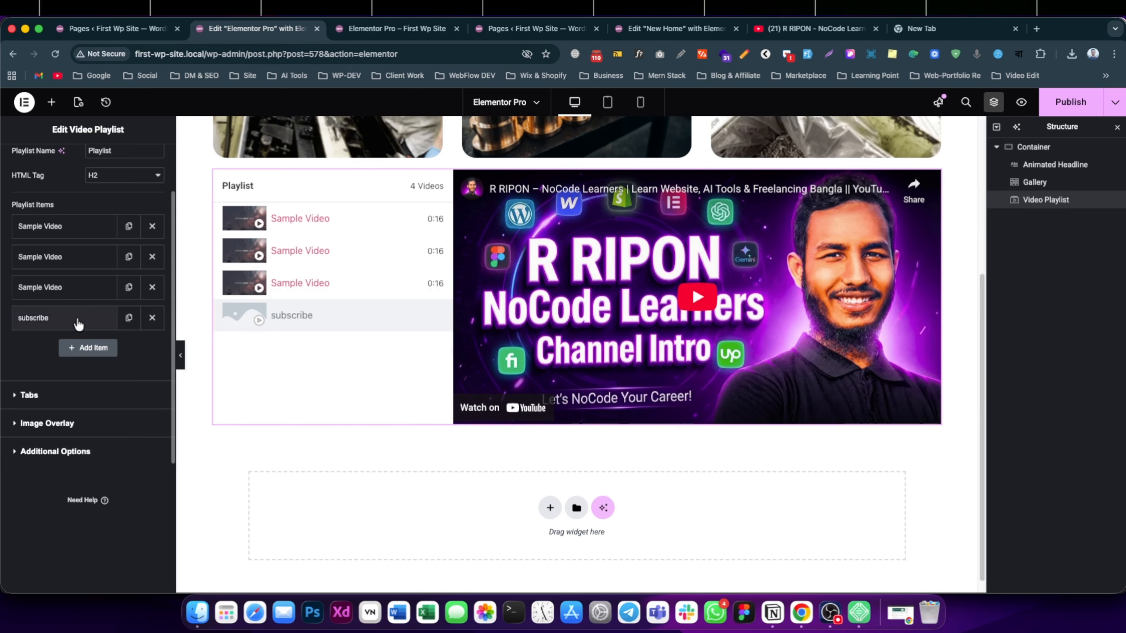
pyautogui.moveTo(78, 324); pyautogui.dragTo(73, 224)
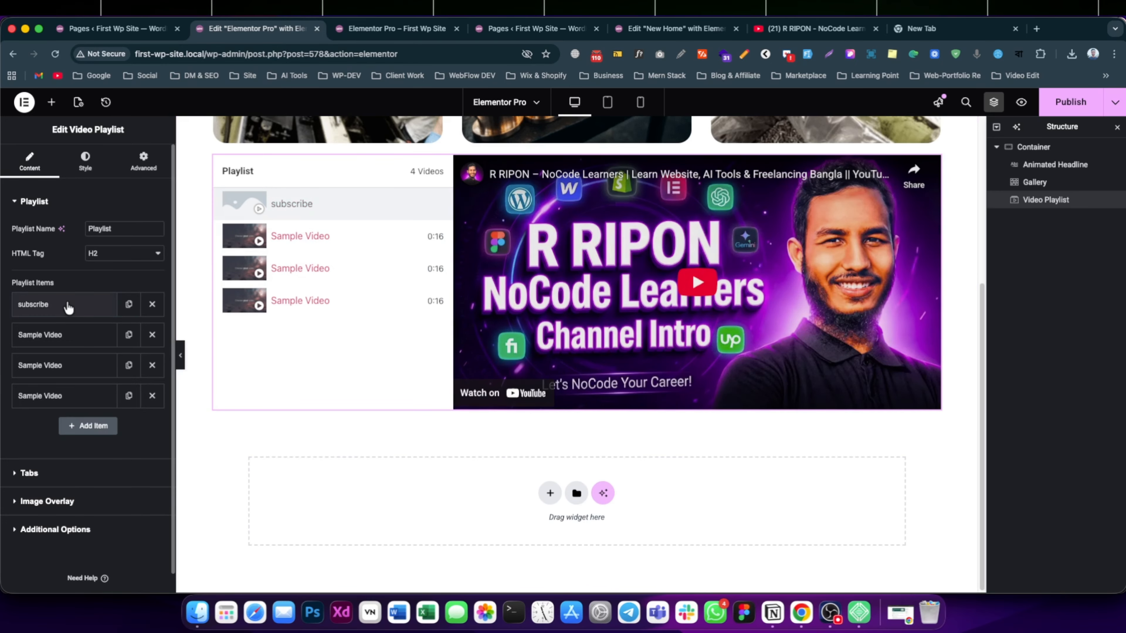
# Step: Compare the settings of the "subscribe" item with those of the sample video item directly below it
pyautogui.click(68, 310)
pyautogui.scroll(-2, 77, 430)
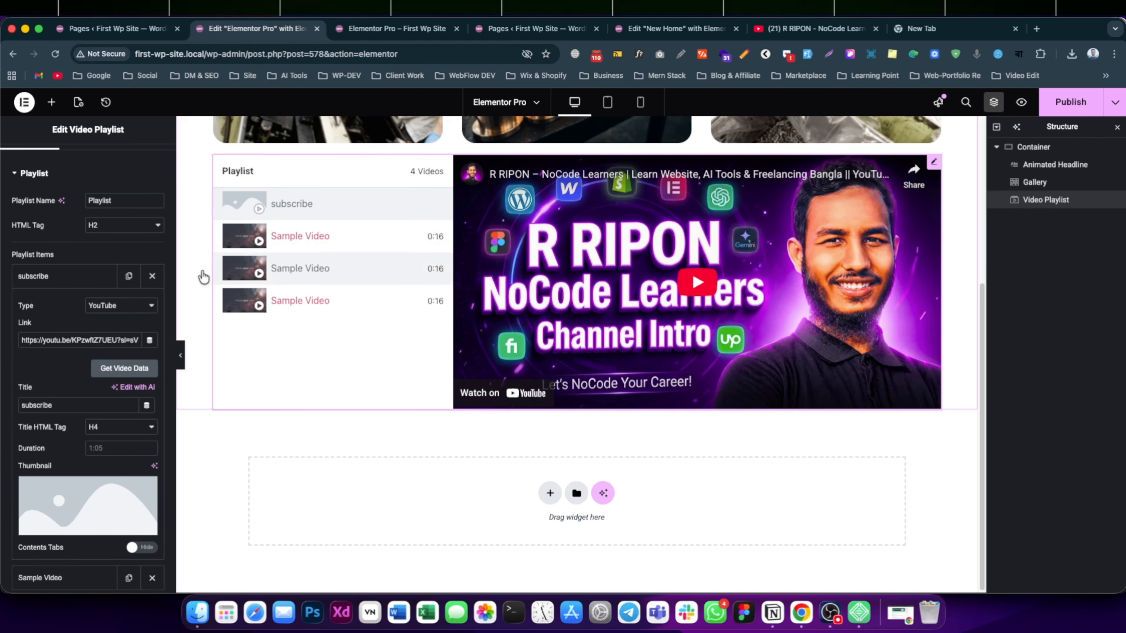
pyautogui.click(53, 276)
pyautogui.click(58, 307)
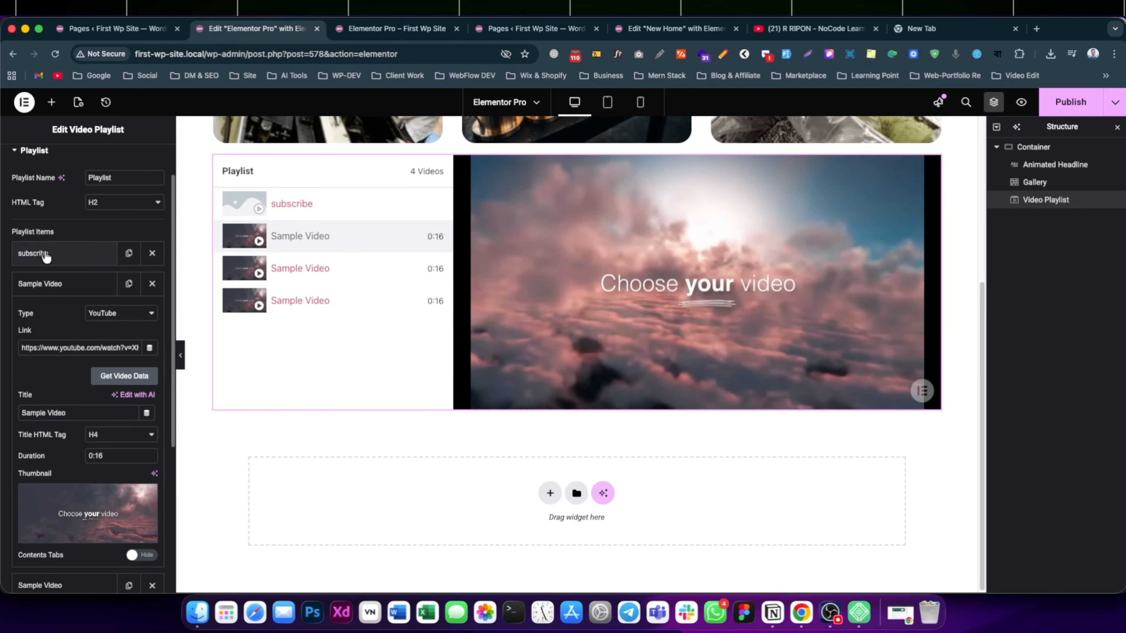
# Step: Set the thumbnail of the "subscribe" playlist item to Case-Studies-2-01.png from the media library
pyautogui.click(39, 253)
pyautogui.click(97, 474)
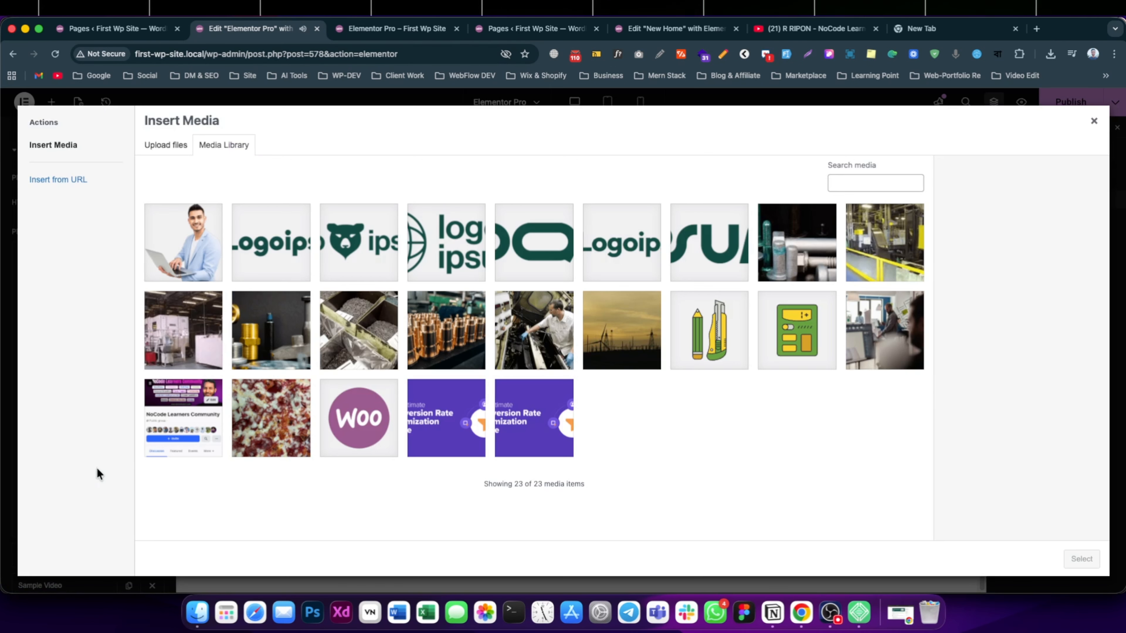
pyautogui.click(201, 339)
pyautogui.click(255, 341)
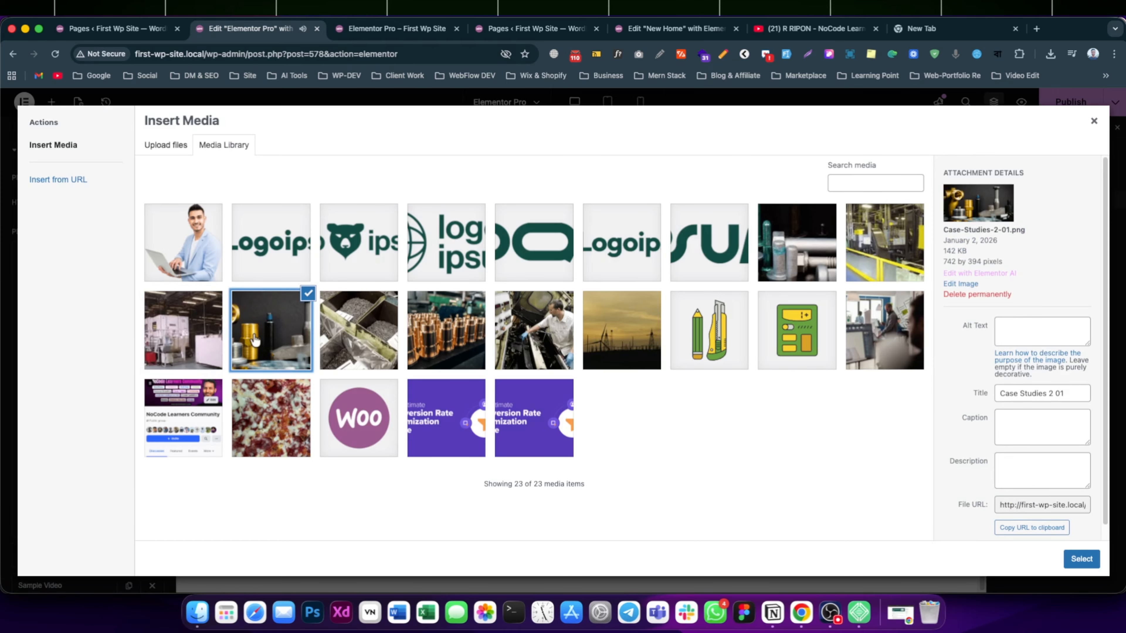
pyautogui.click(1077, 561)
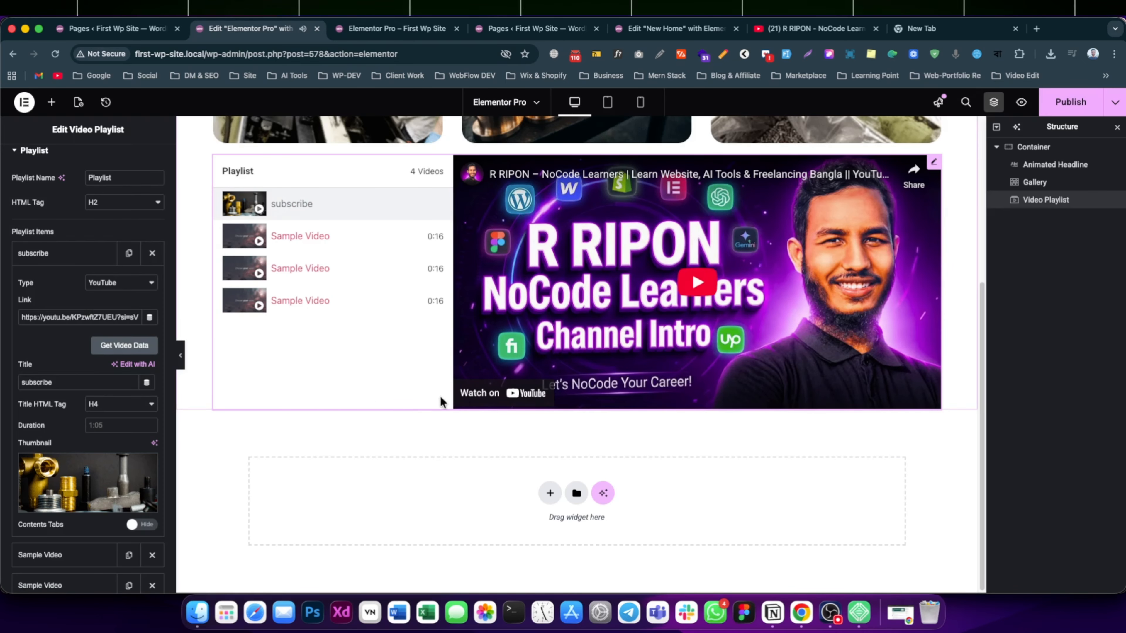
pyautogui.scroll(-1, 84, 488)
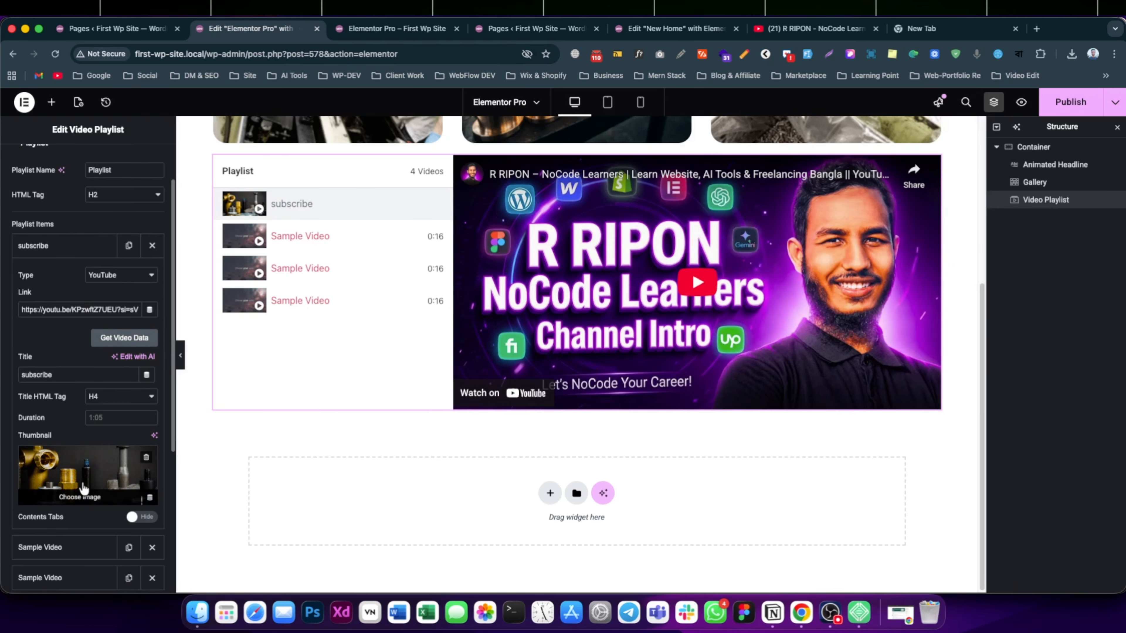
# Step: Review the remaining settings of the "subscribe" playlist item, collapse it, and show the Video Playlist's Tabs settings
pyautogui.scroll(-1, 84, 488)
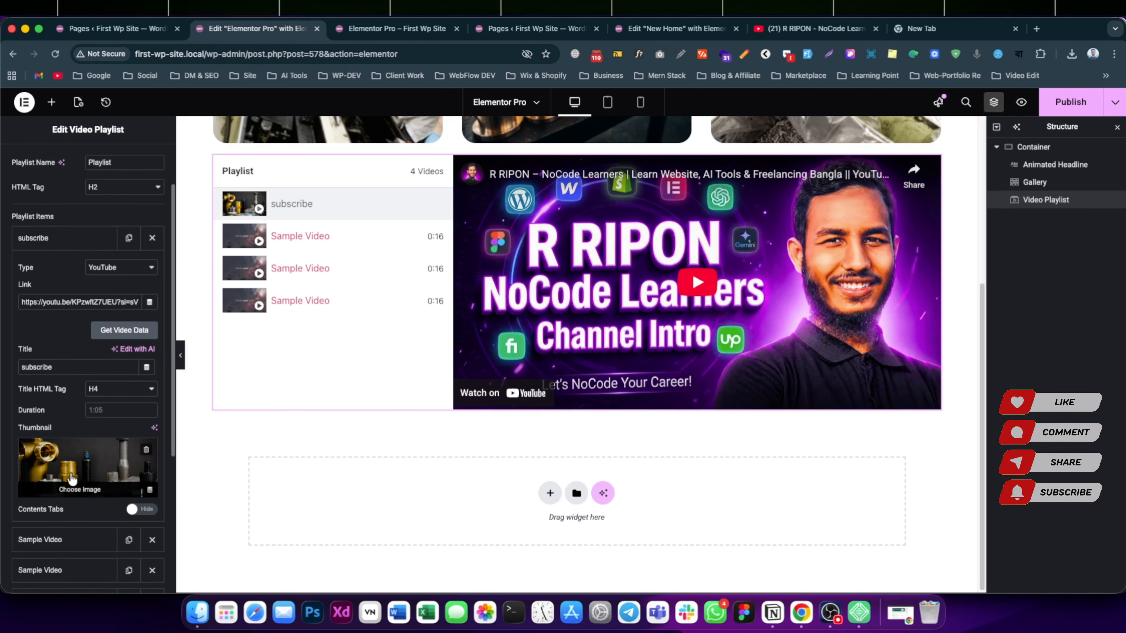
pyautogui.scroll(-3, 89, 465)
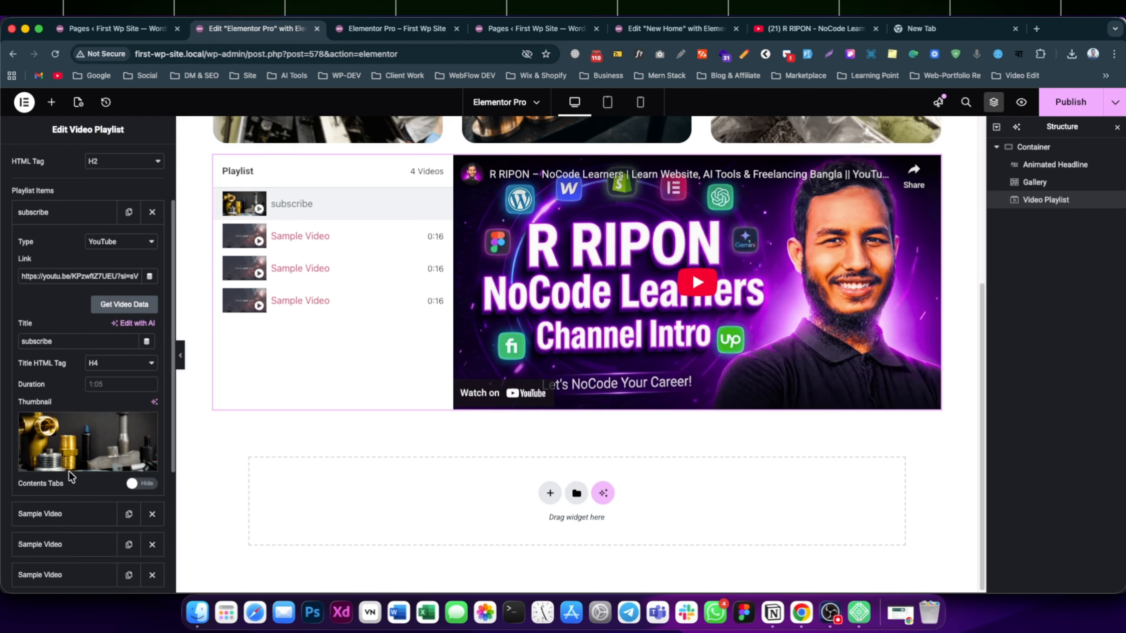
pyautogui.click(111, 368)
pyautogui.click(110, 364)
pyautogui.scroll(-2, 103, 396)
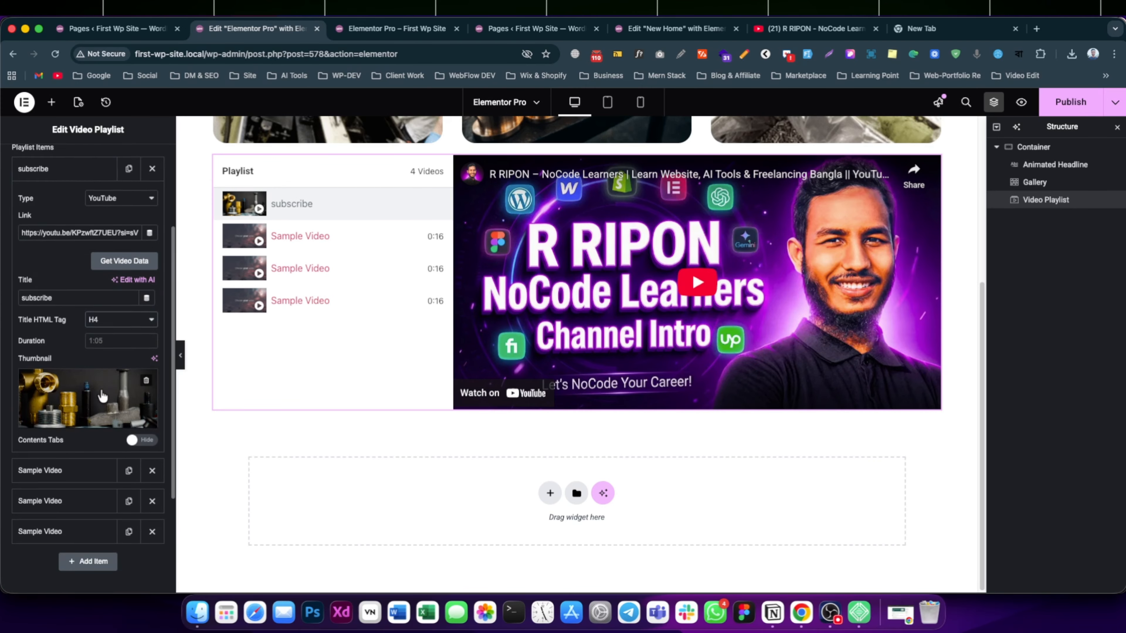
pyautogui.scroll(4, 90, 427)
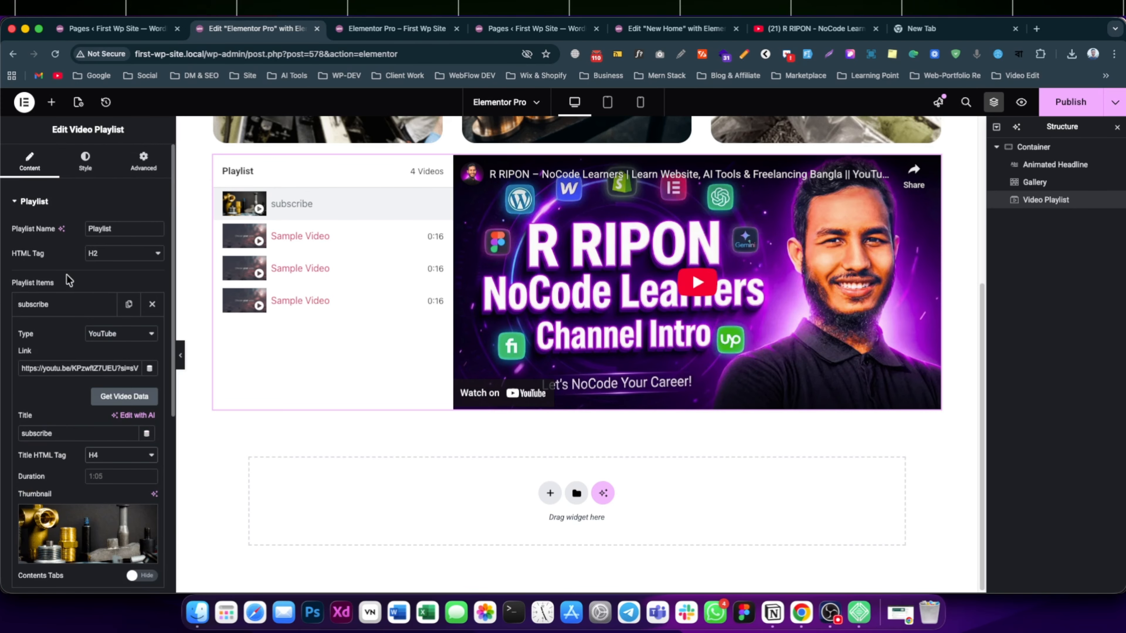
pyautogui.click(67, 305)
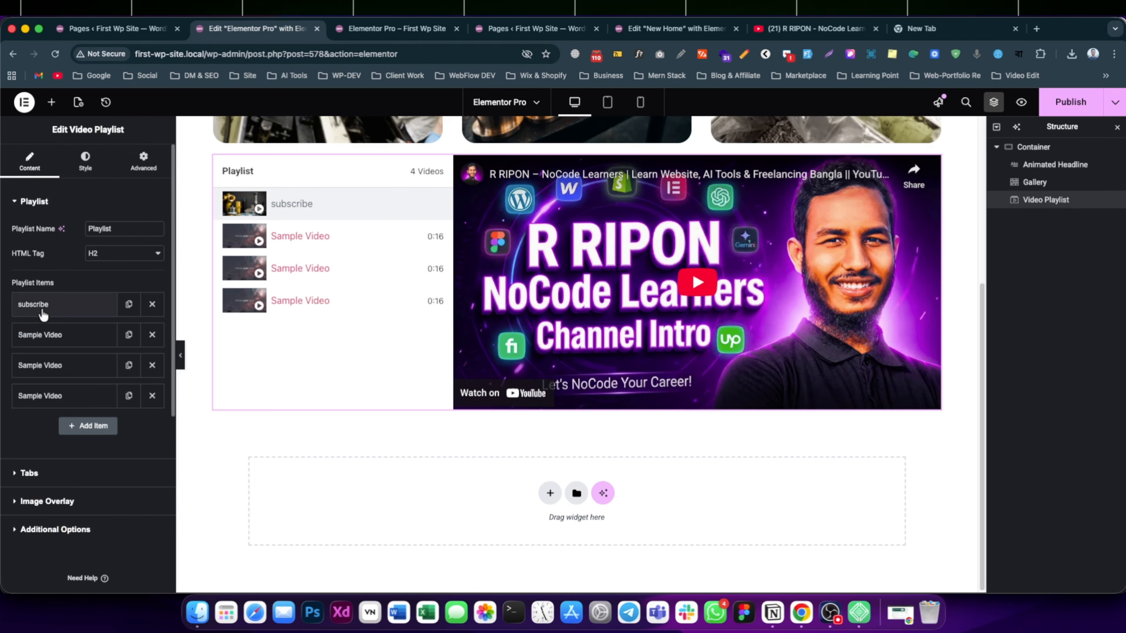
pyautogui.click(39, 477)
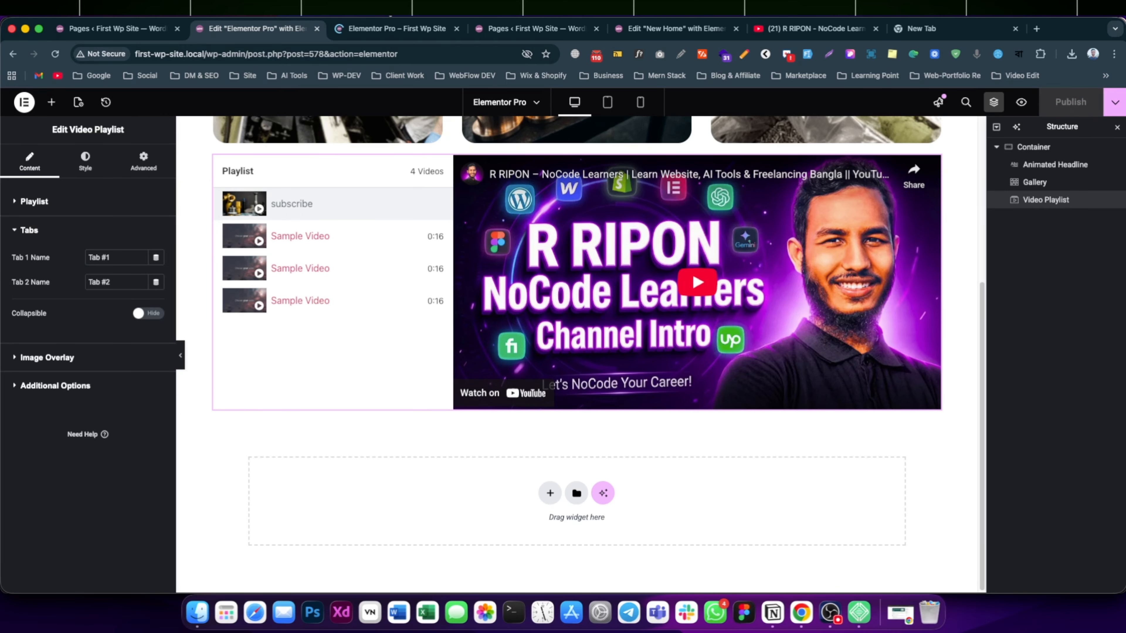
# Step: Test the playlist on the Elementor Pro preview page by playing the "subscribe" video and the first and last sample videos
pyautogui.click(379, 28)
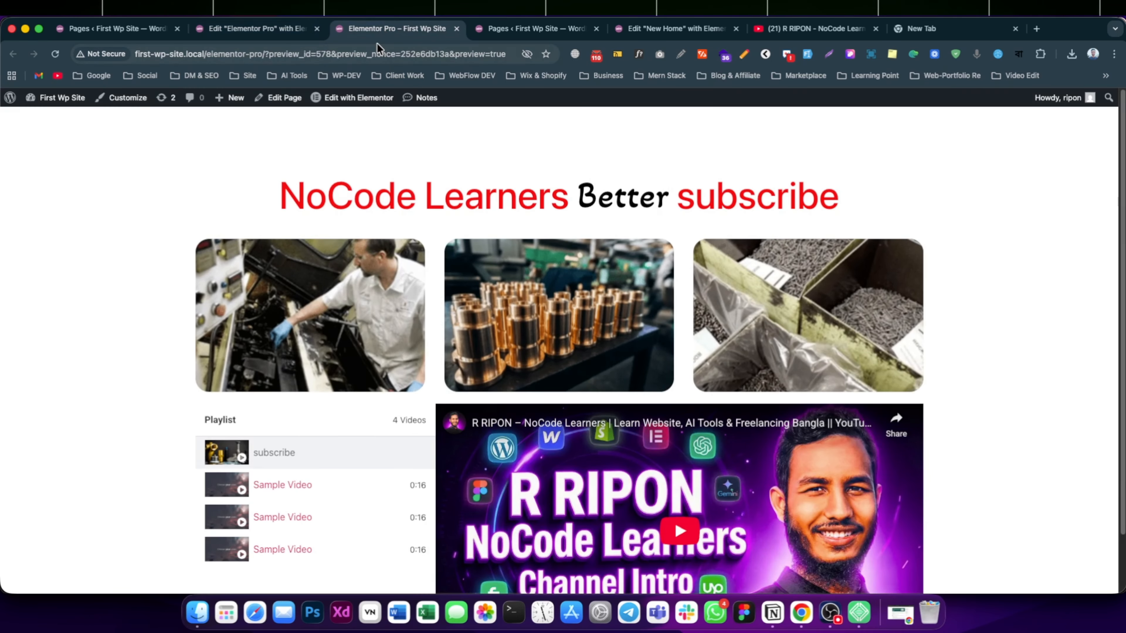
pyautogui.press('XF86AudioLowerVolume')
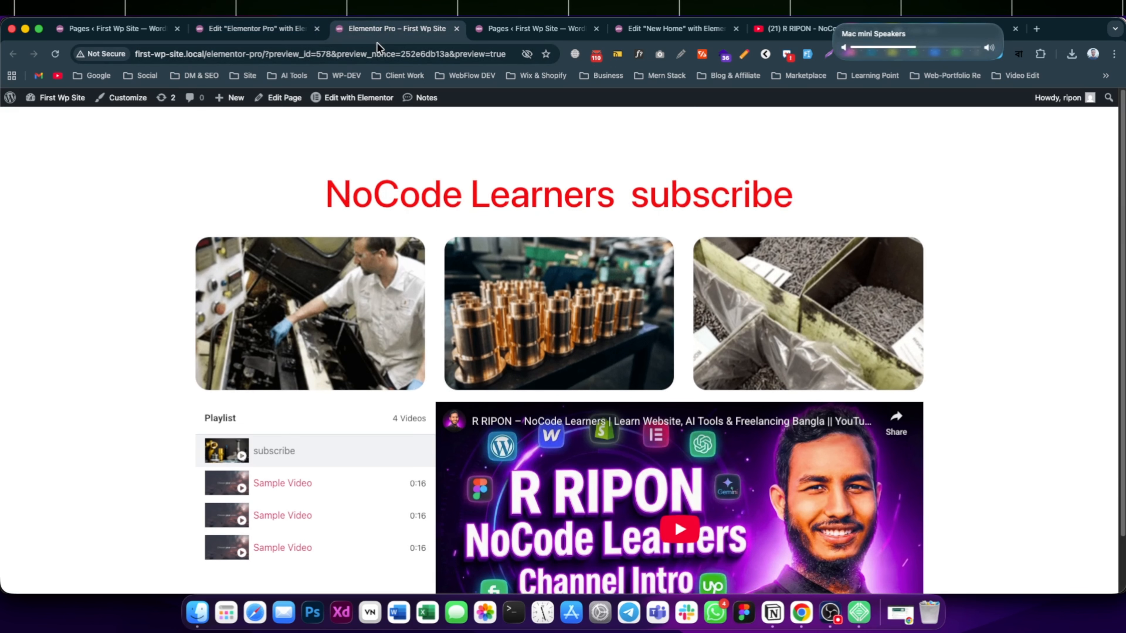
pyautogui.scroll(-3, 399, 422)
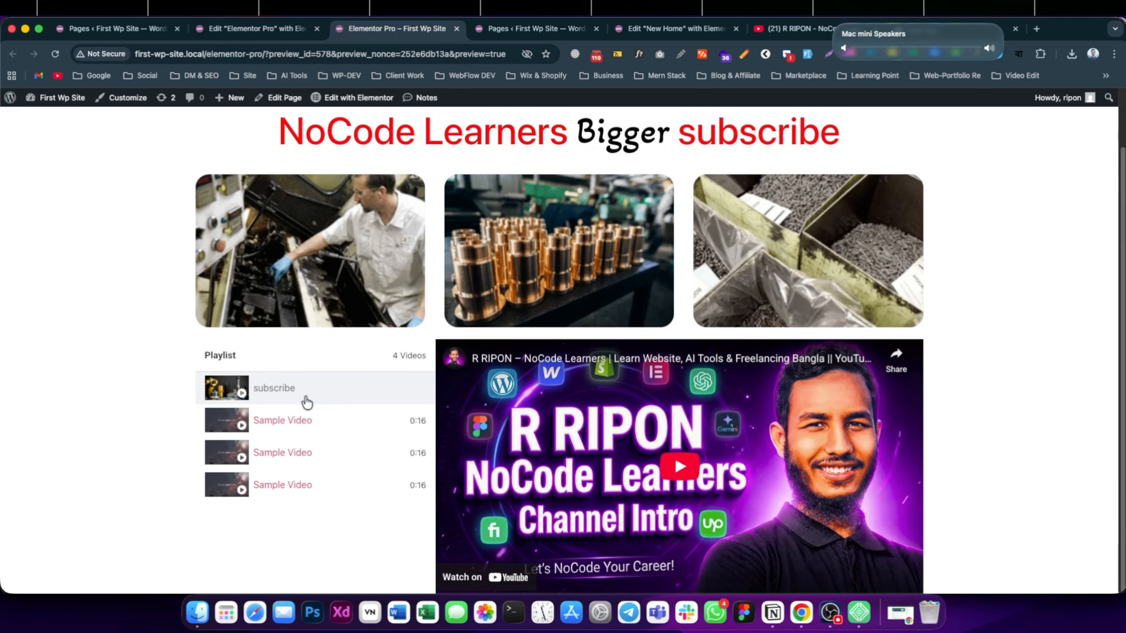
pyautogui.click(694, 465)
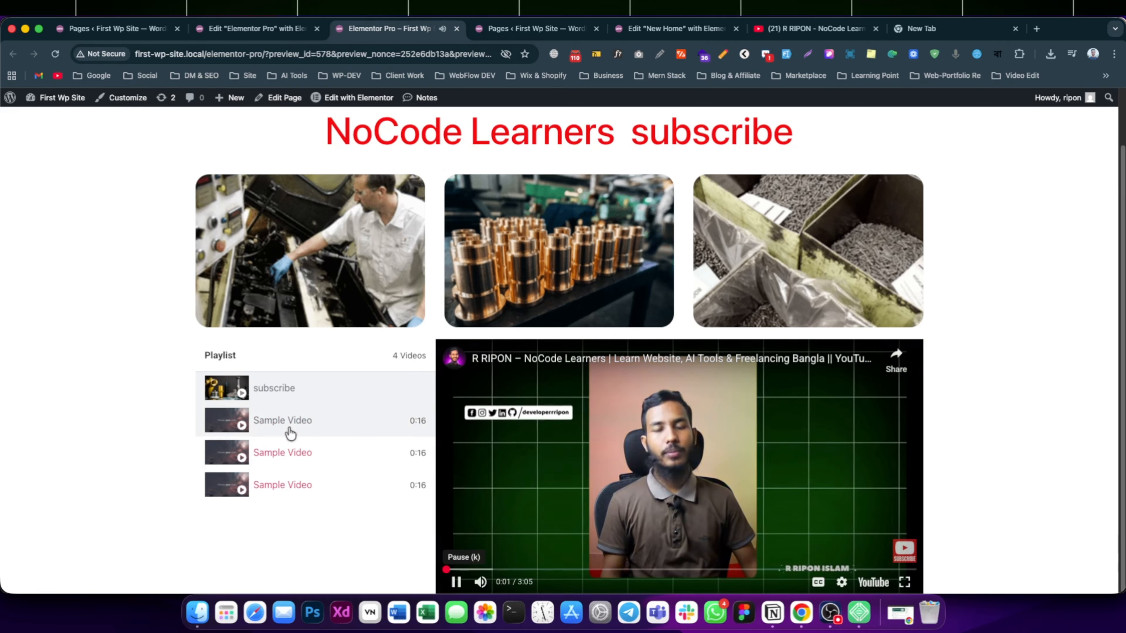
pyautogui.click(289, 428)
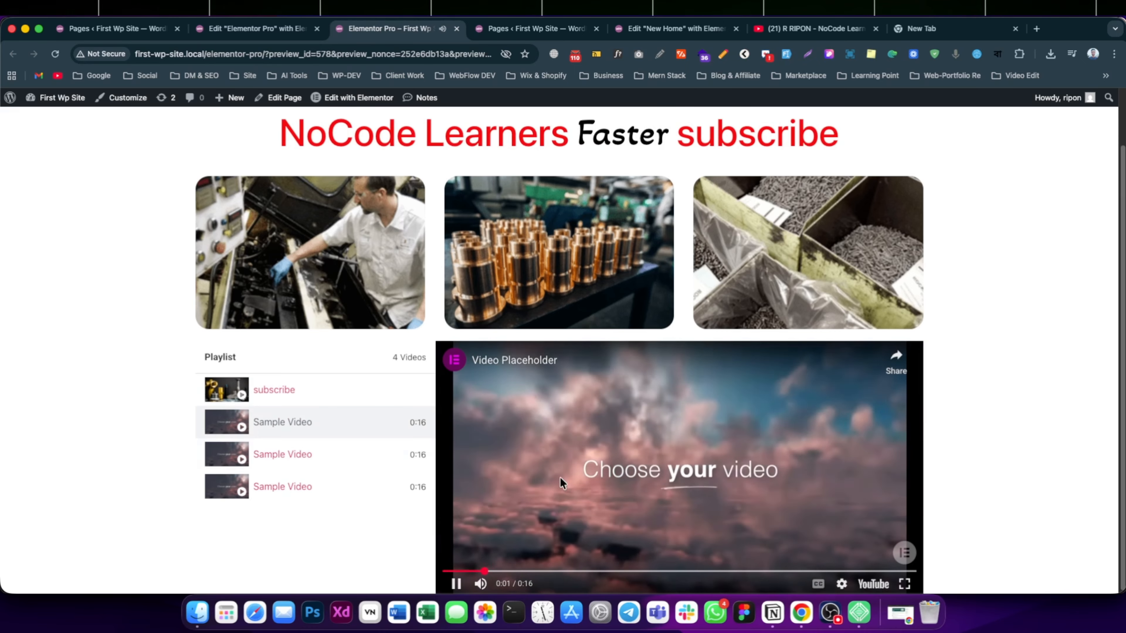
pyautogui.click(294, 487)
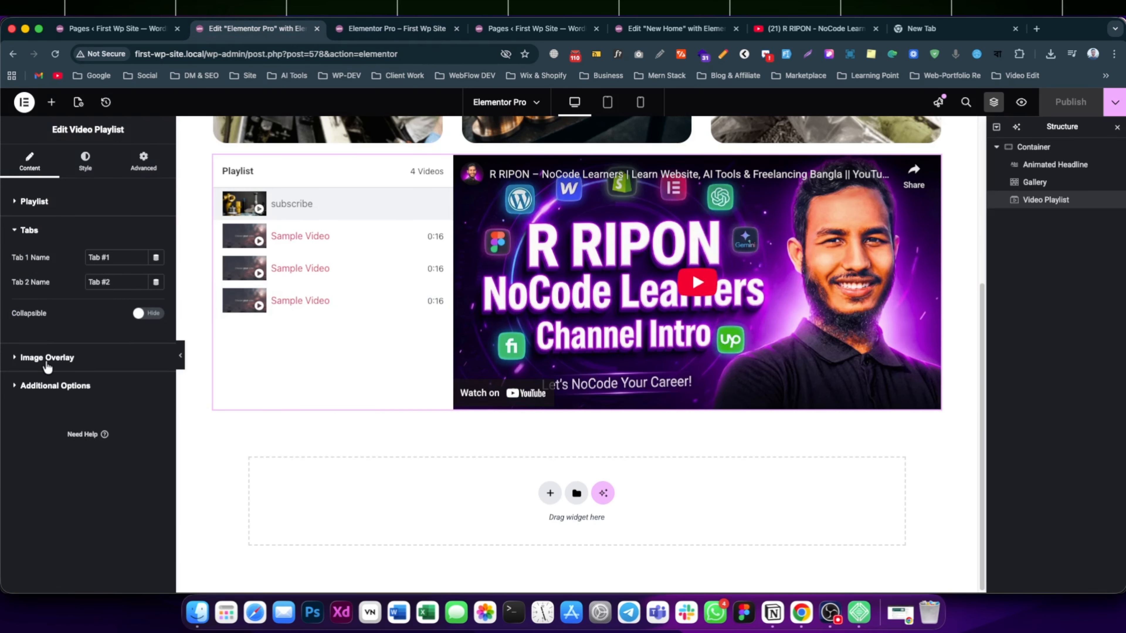
# Step: Turn on the Video Playlist's image overlay with the wind turbine sunset photo and check it on the preview page
pyautogui.click(48, 359)
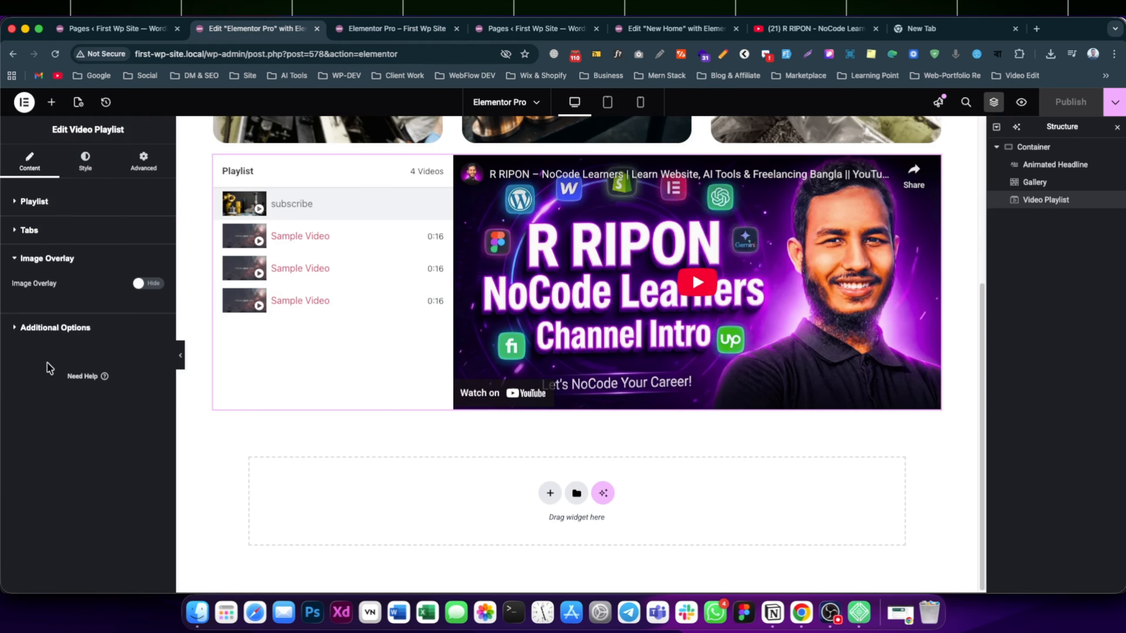
pyautogui.click(140, 285)
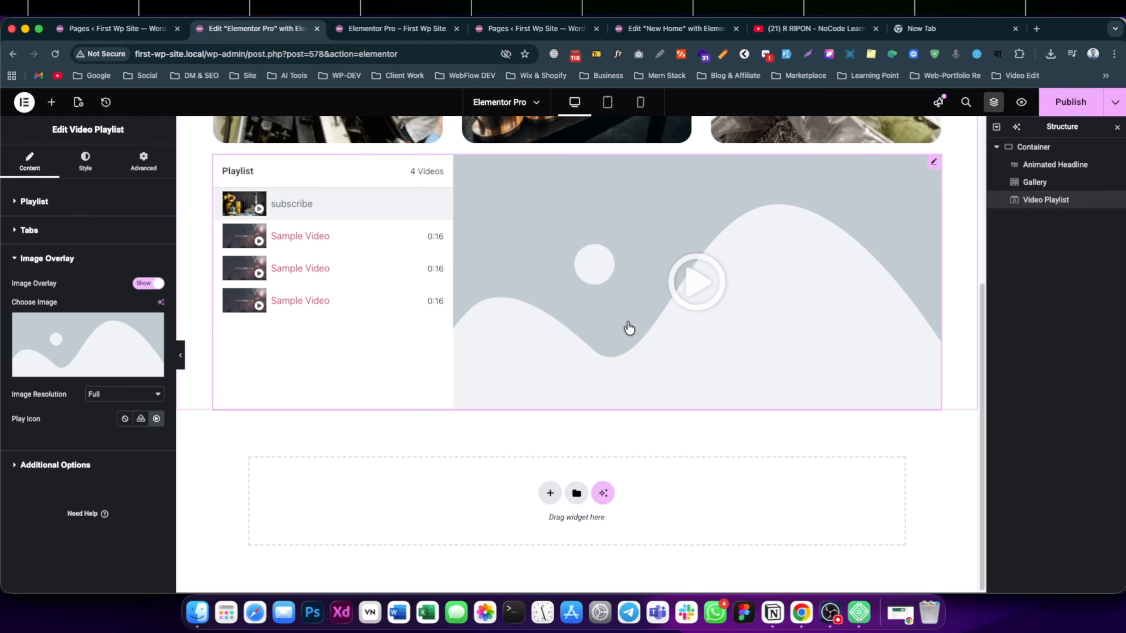
pyautogui.click(130, 348)
pyautogui.click(591, 360)
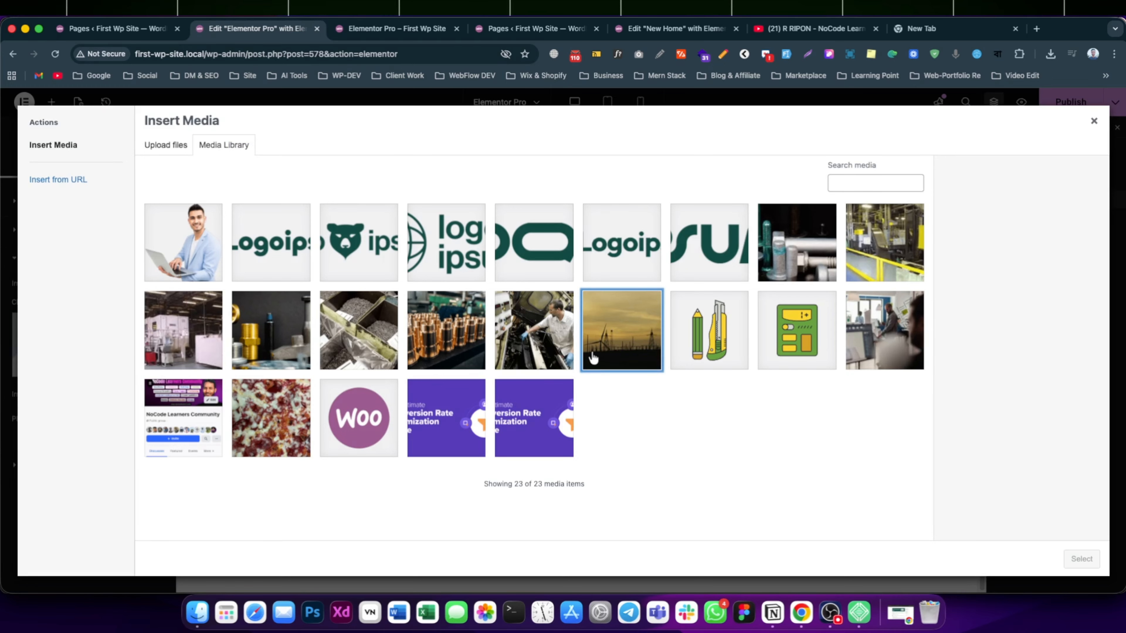
pyautogui.click(1081, 559)
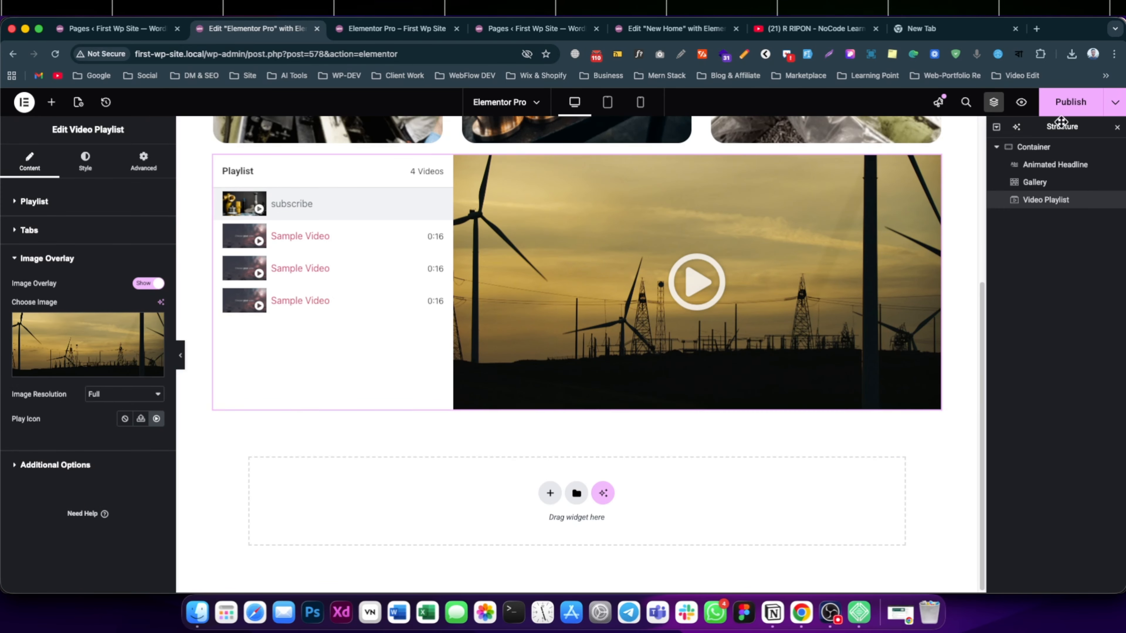
pyautogui.click(350, 29)
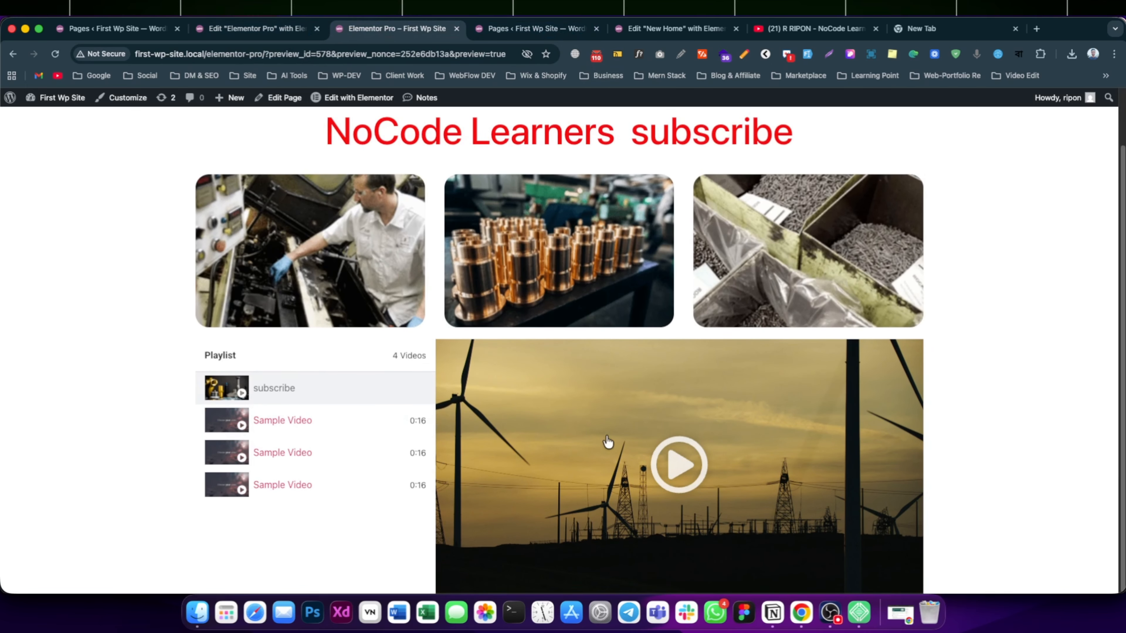
pyautogui.click(255, 29)
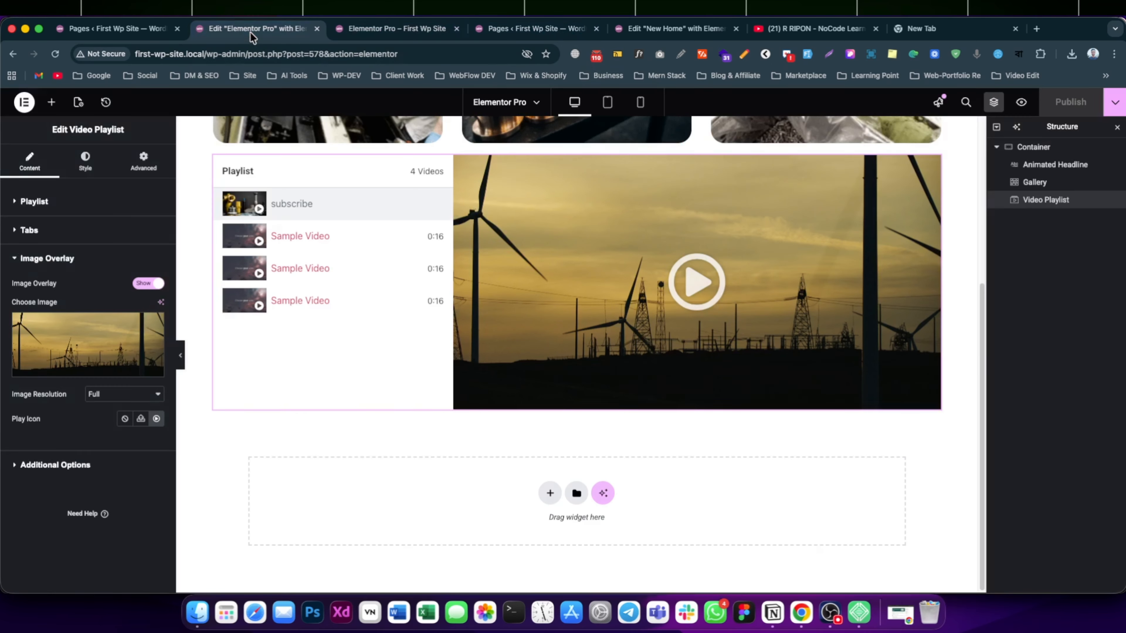
# Step: Open the Video Playlist's Additional Options in the Elementor Pro page editor
pyautogui.click(54, 259)
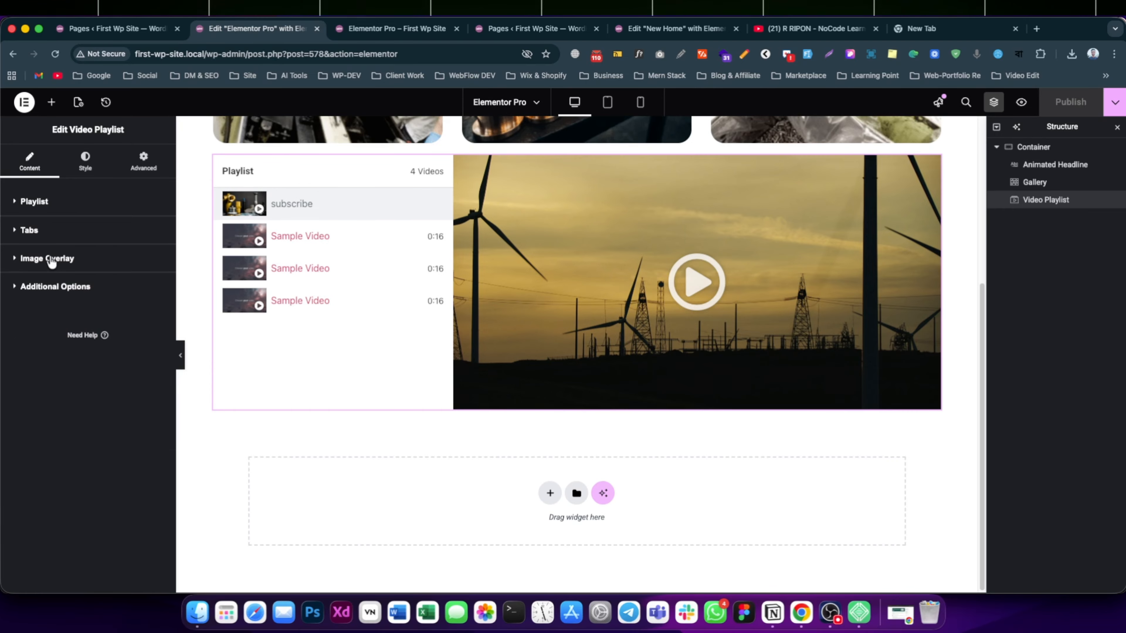
pyautogui.click(49, 287)
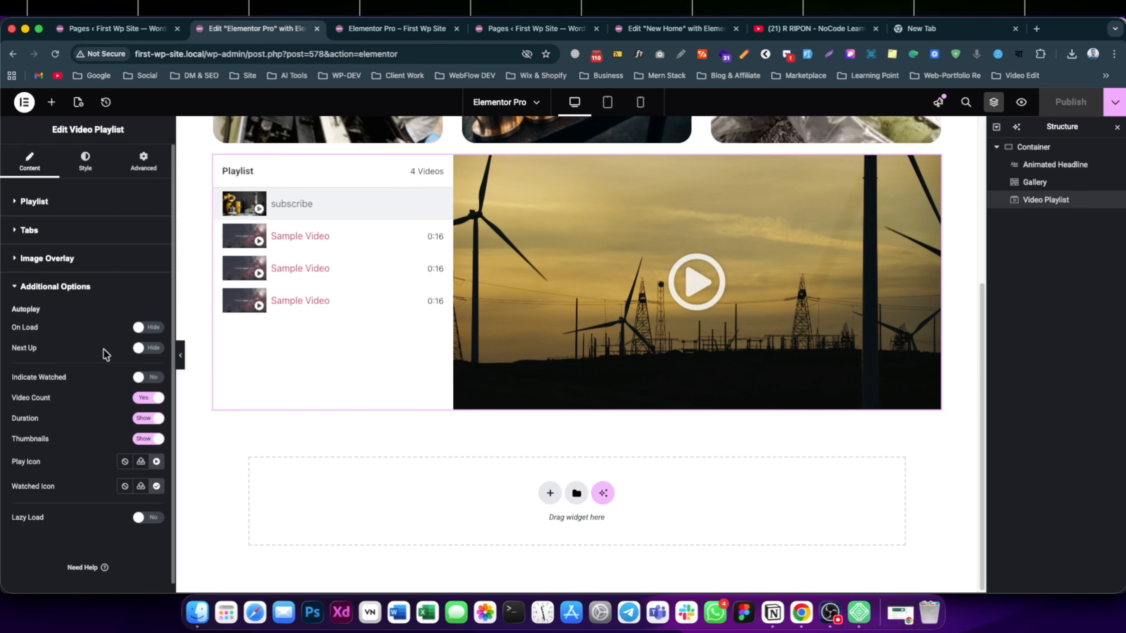
pyautogui.scroll(-1, 114, 375)
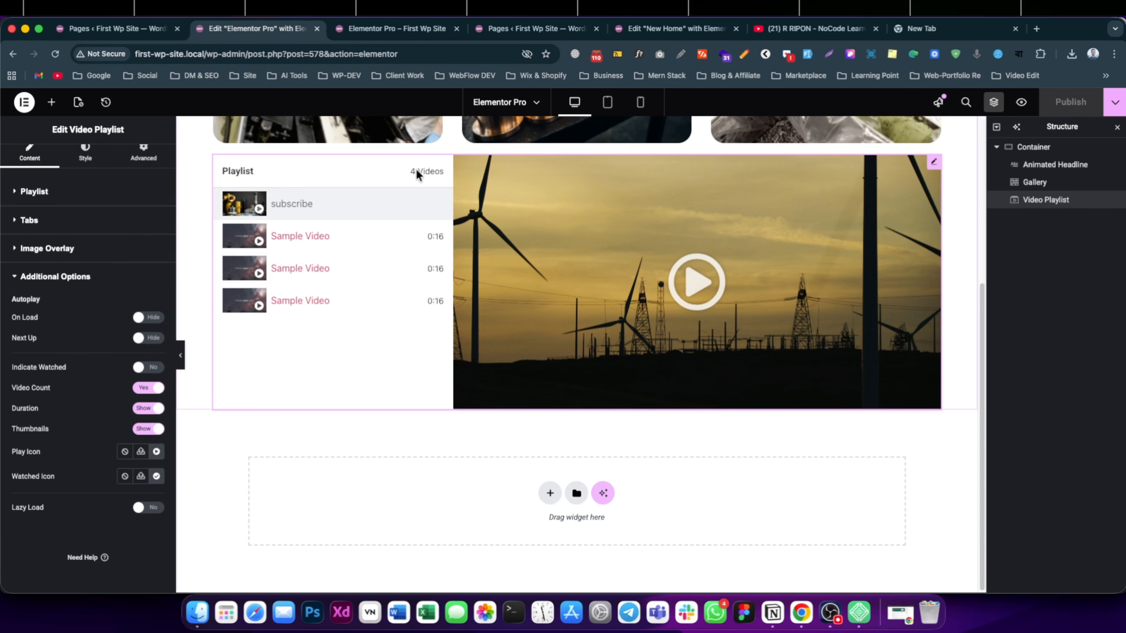
# Step: Try hiding the playlist's video count, durations and thumbnails one at a time, showing each again before the next
pyautogui.click(160, 389)
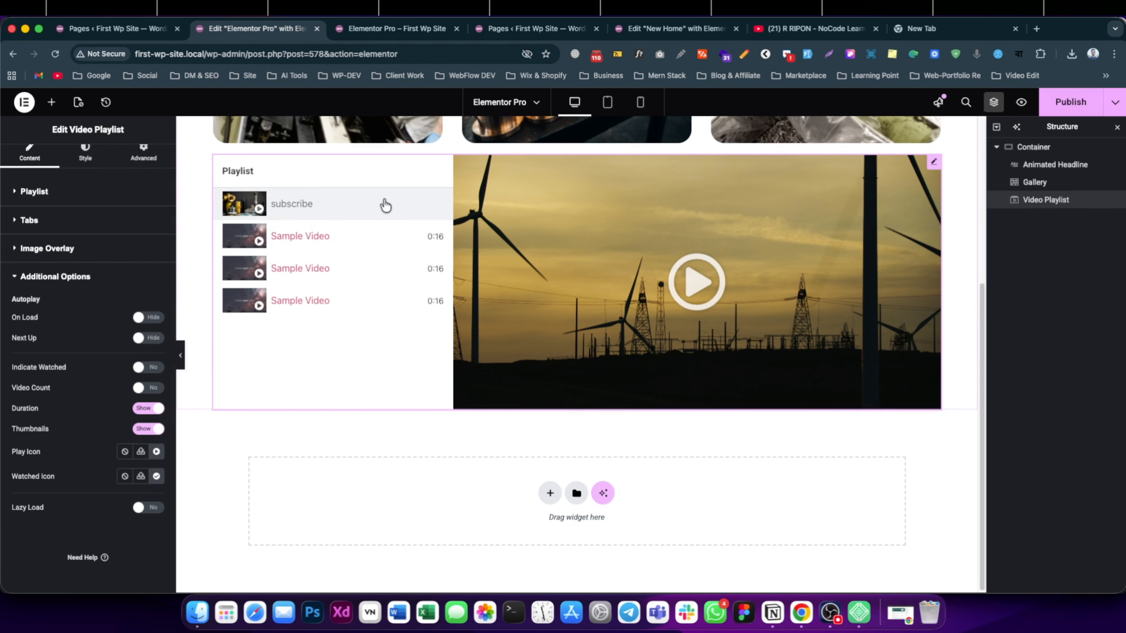
pyautogui.click(141, 393)
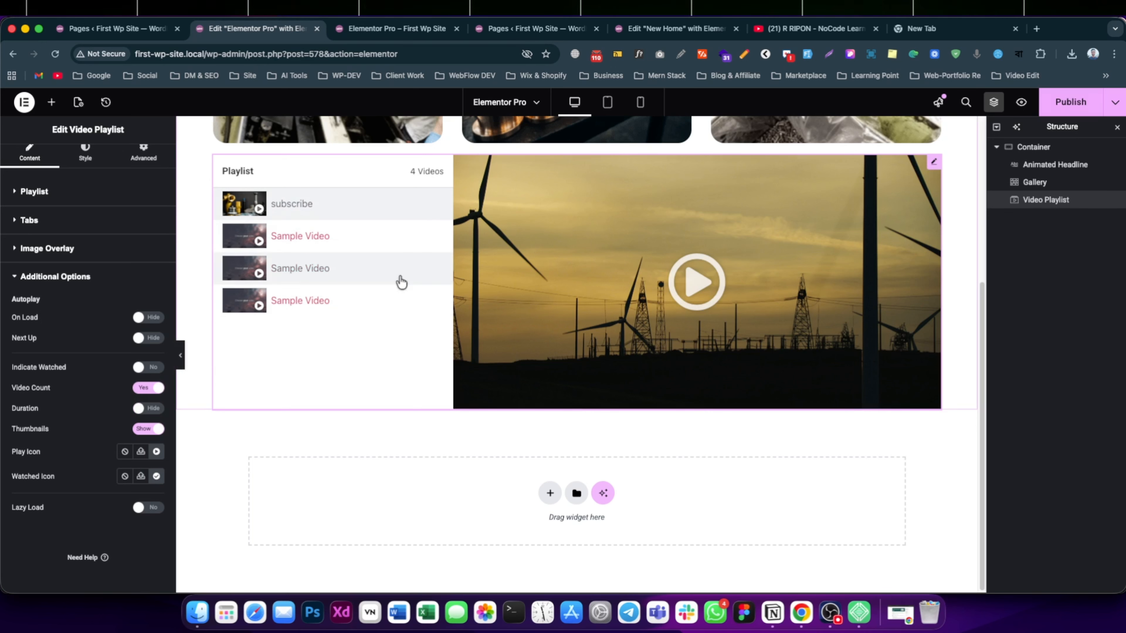
pyautogui.click(152, 409)
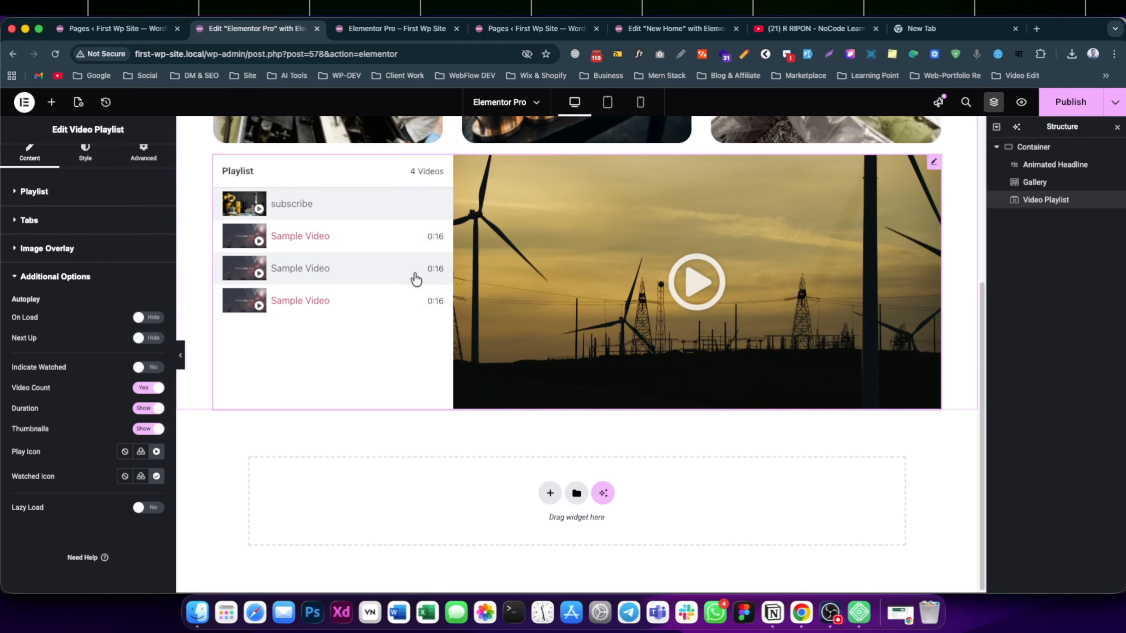
pyautogui.click(147, 430)
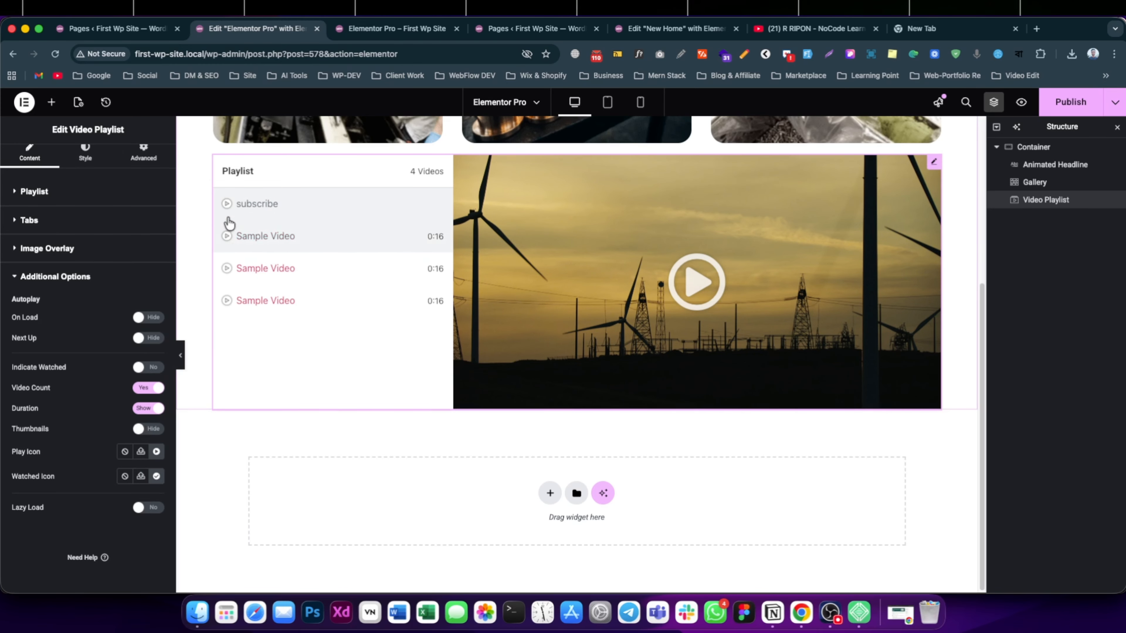
pyautogui.click(144, 437)
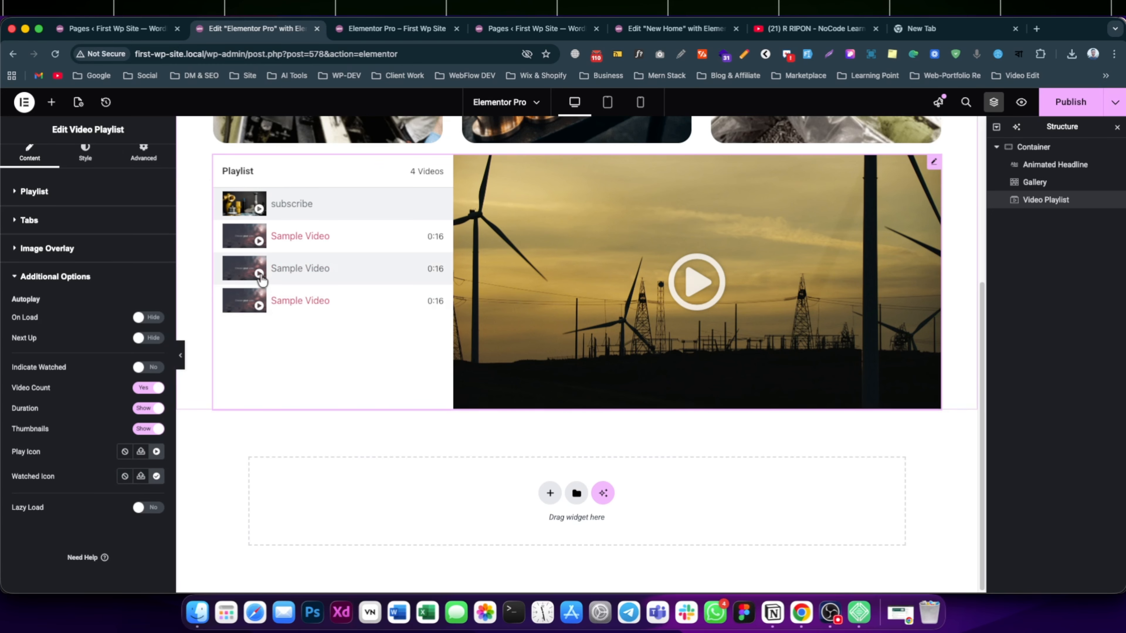
# Step: Set the playlist's Play Icon to none and look over the widgets on the page
pyautogui.click(125, 456)
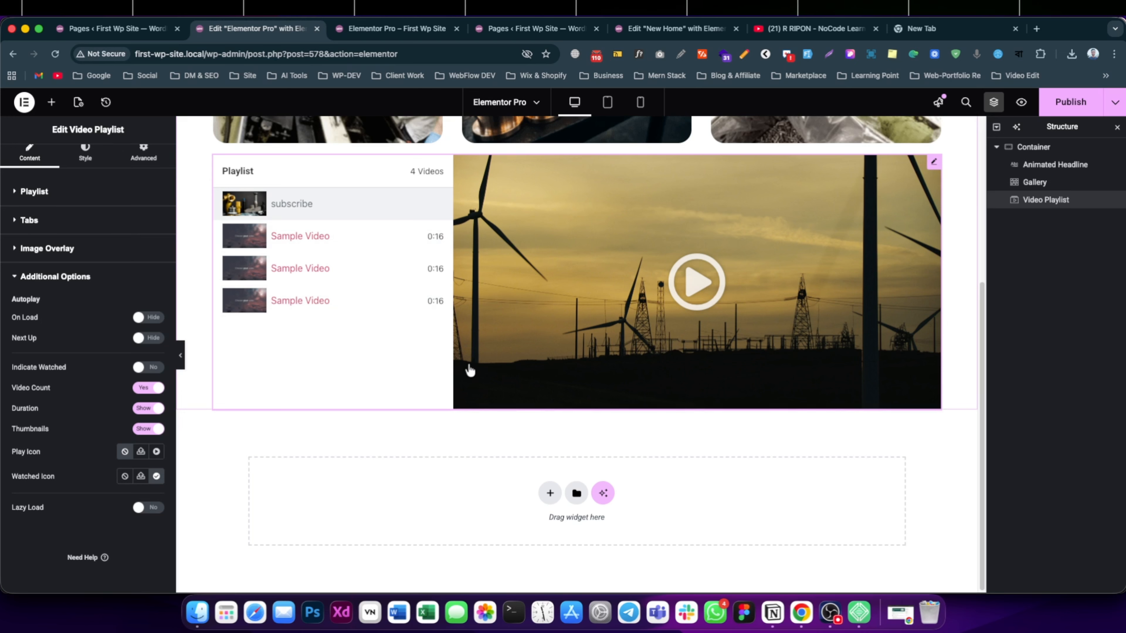
pyautogui.scroll(5, 465, 367)
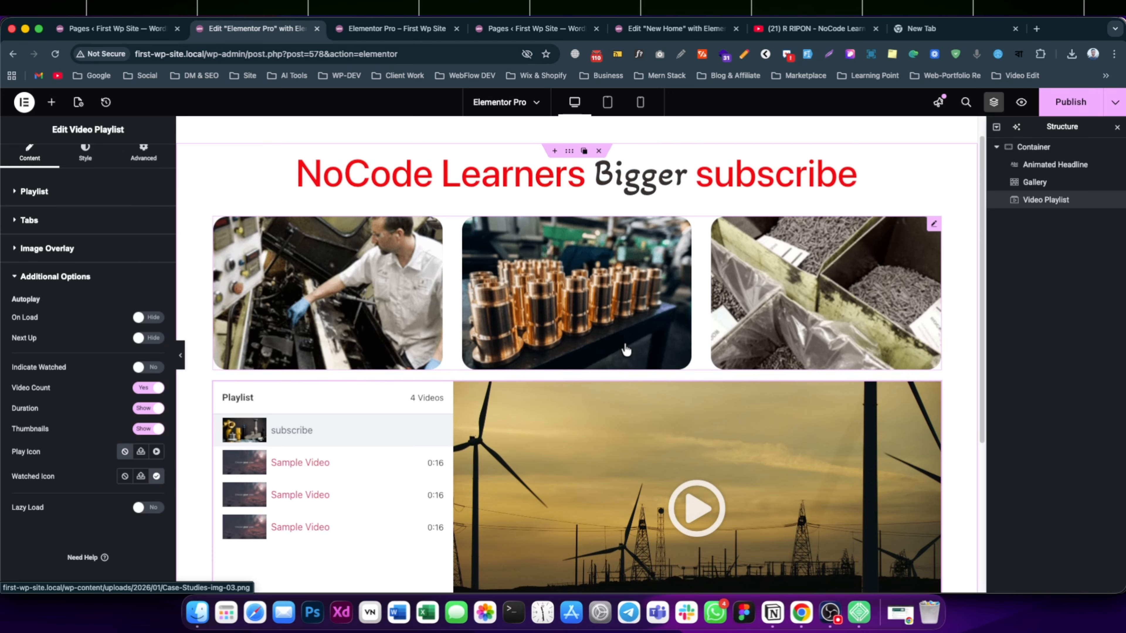
pyautogui.scroll(-5, 625, 349)
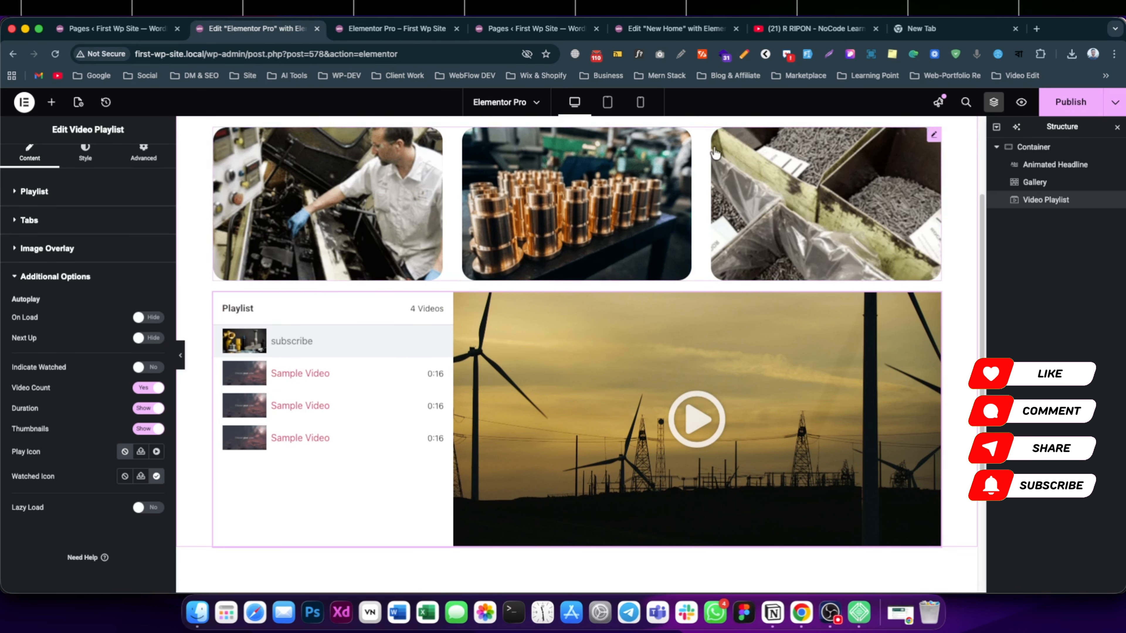
# Step: Find the Hotspot widget and add it below the Video Playlist in the same container
pyautogui.click(52, 102)
pyautogui.scroll(-1, 61, 456)
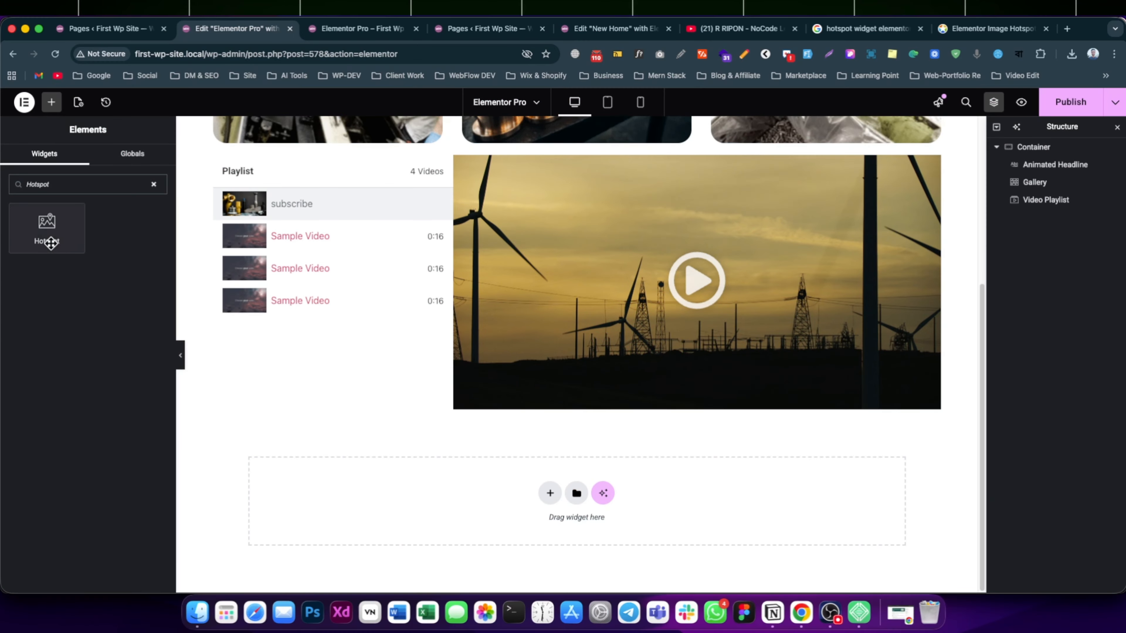
pyautogui.moveTo(47, 226); pyautogui.dragTo(515, 405)
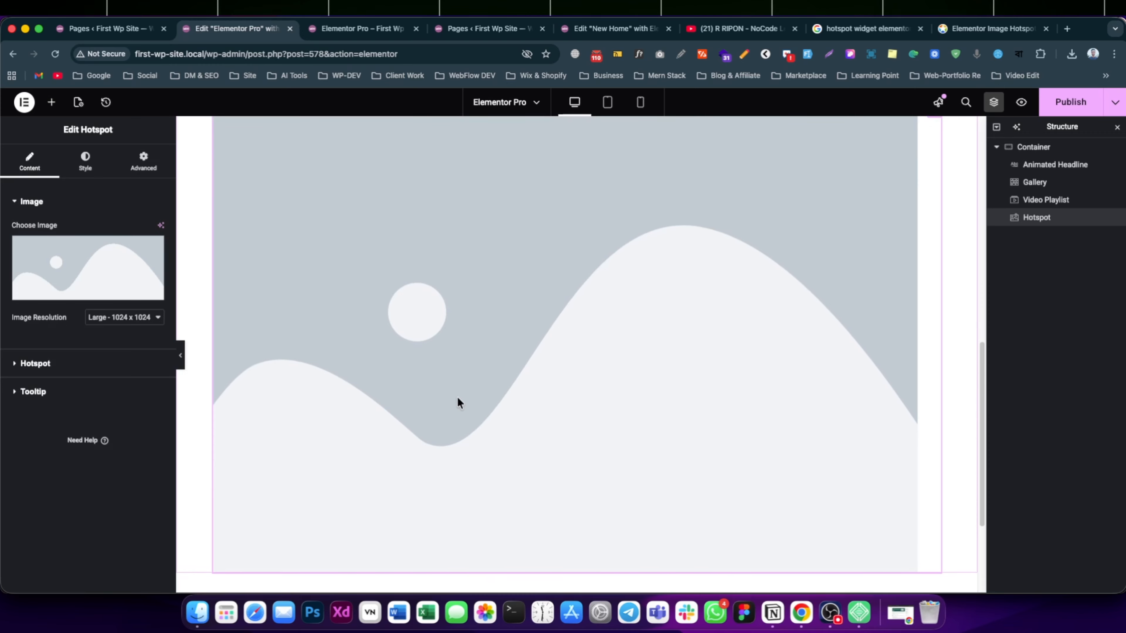
# Step: Set the Hotspot widget's image to smiling-handsome-man-in-a-blue-jacket-1.png from the media library
pyautogui.click(91, 279)
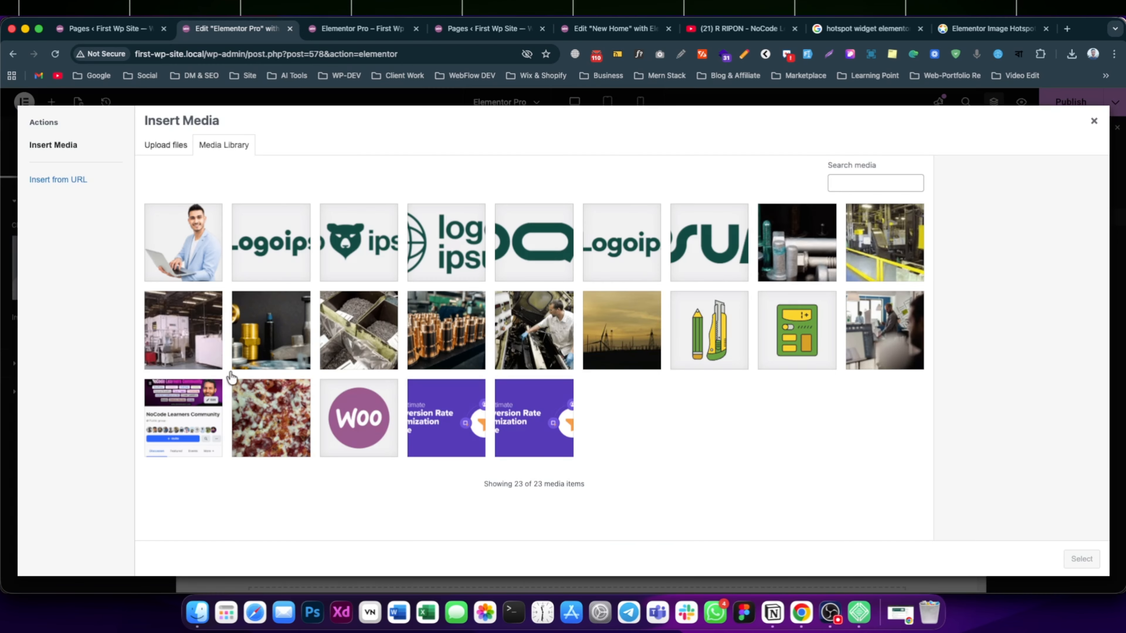
pyautogui.click(183, 259)
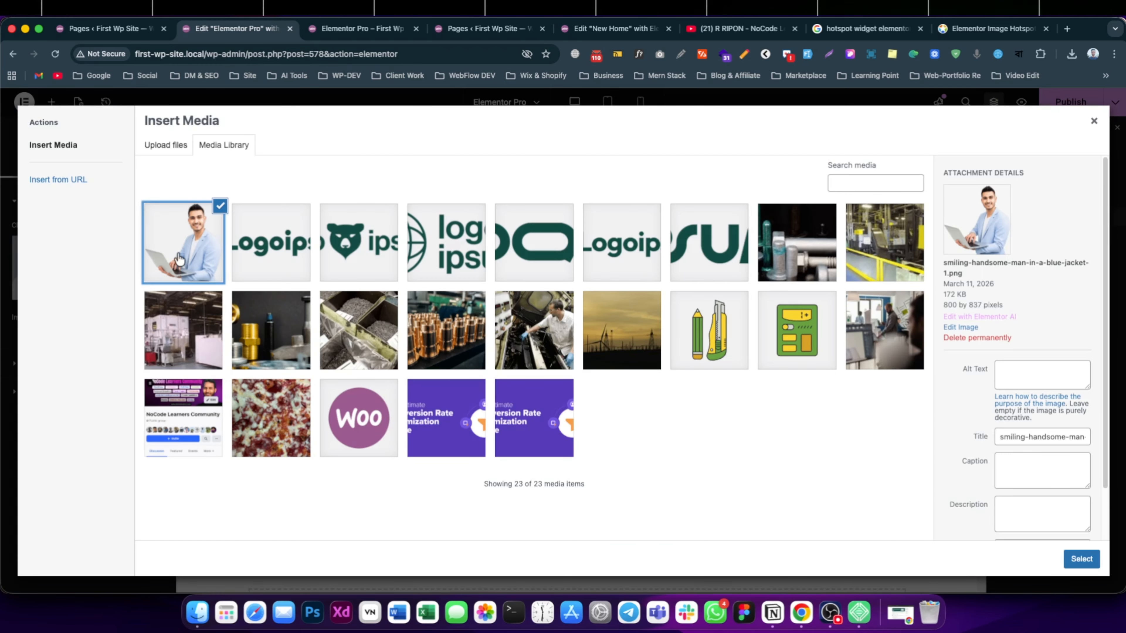
pyautogui.click(1080, 559)
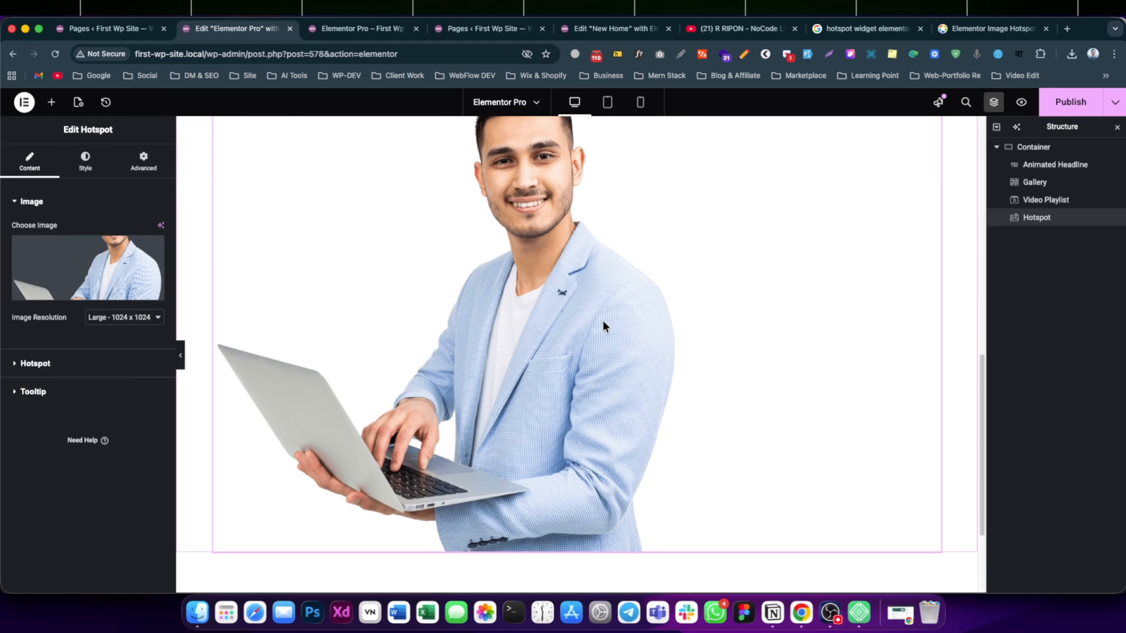
# Step: Examine the map markers and their country tooltips in the hotspot example on the Premium Addons Image Hotspots page
pyautogui.click(1002, 29)
pyautogui.scroll(2, 481, 278)
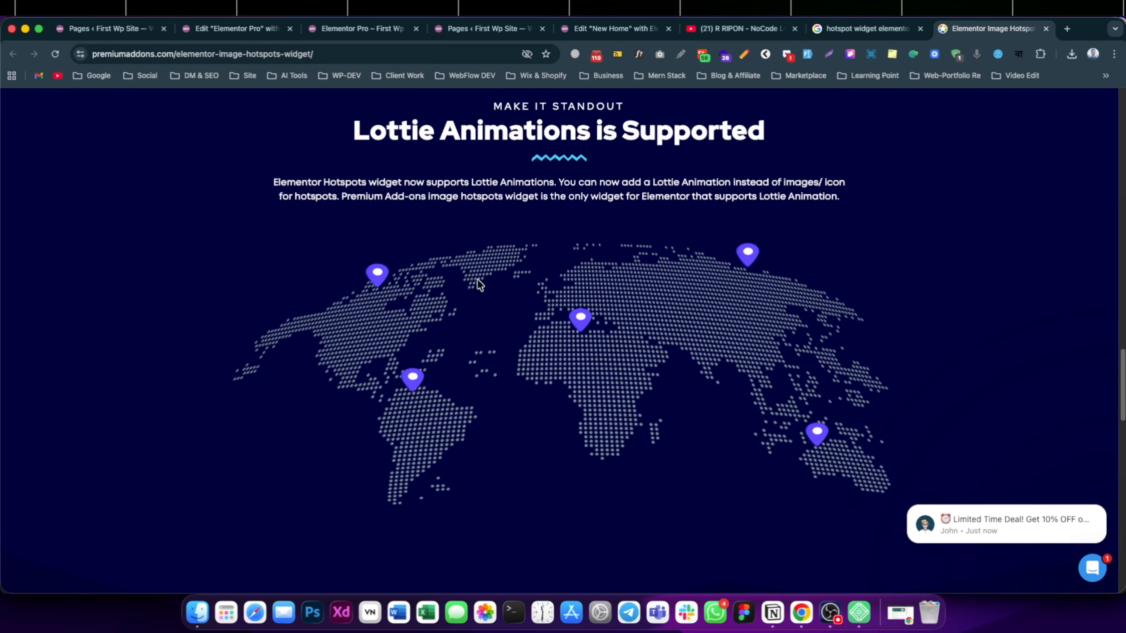
pyautogui.moveTo(409, 302)
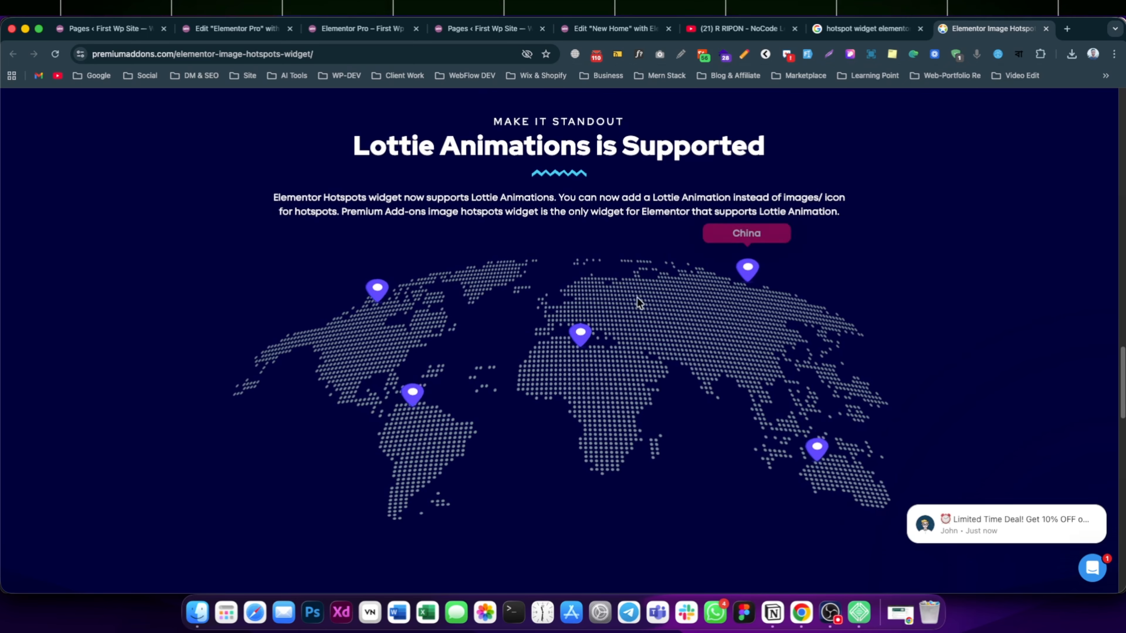
pyautogui.moveTo(355, 294)
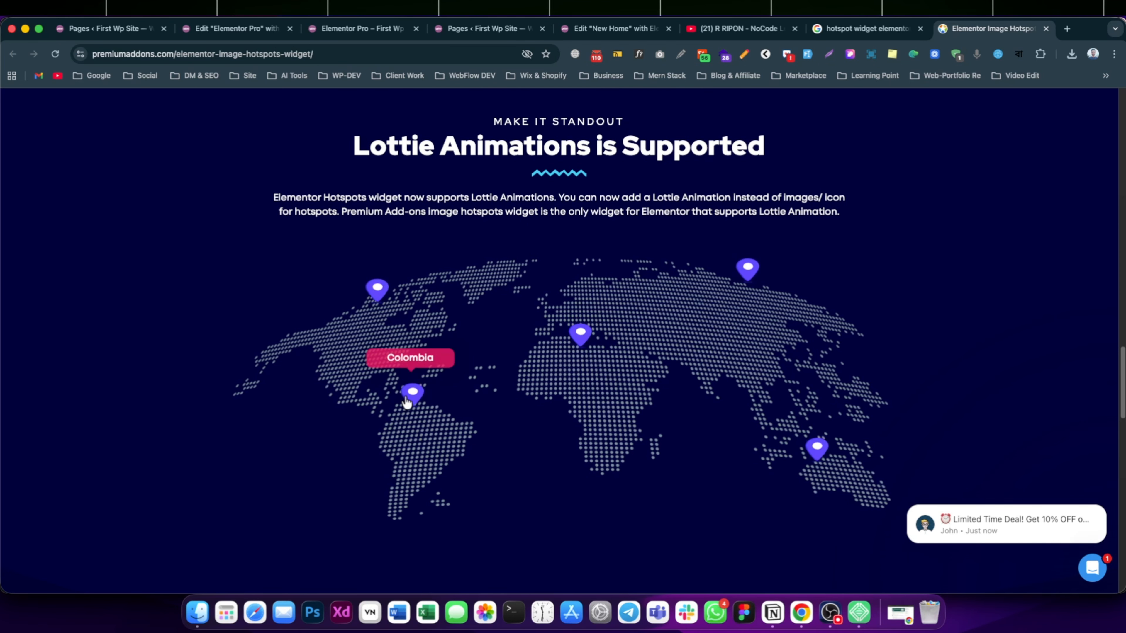
pyautogui.moveTo(589, 328)
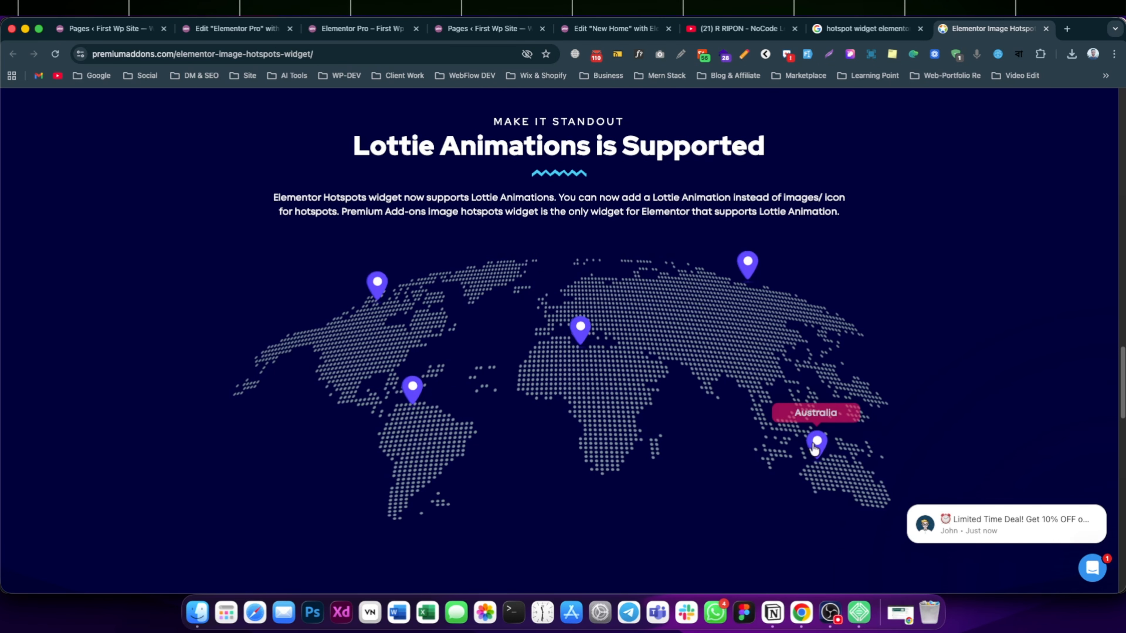
pyautogui.scroll(-3, 632, 367)
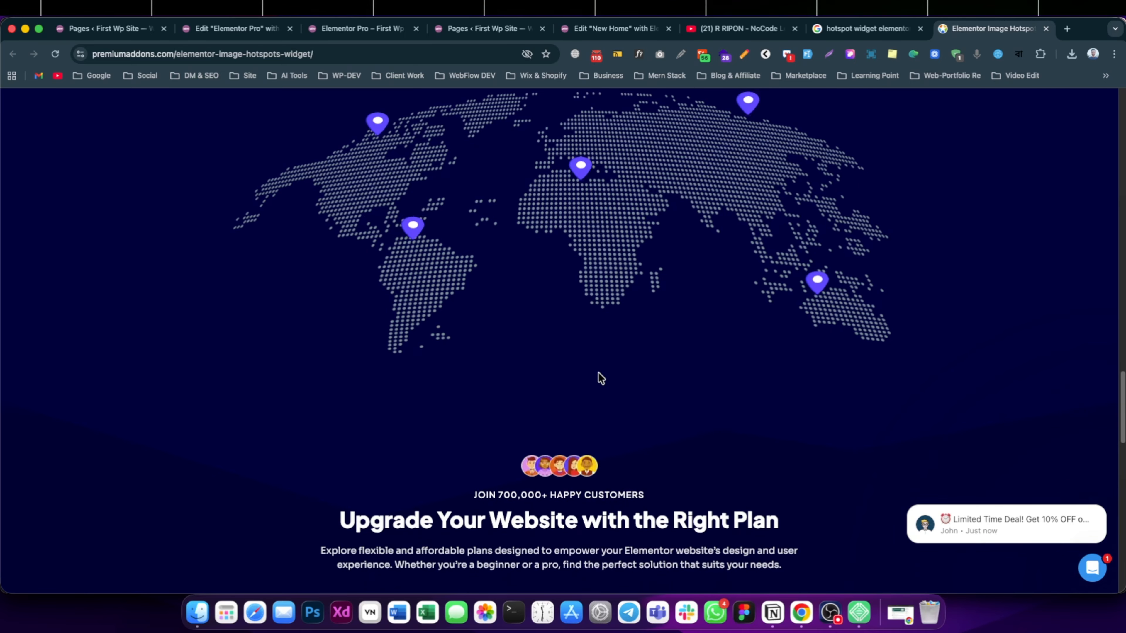
pyautogui.scroll(6, 598, 375)
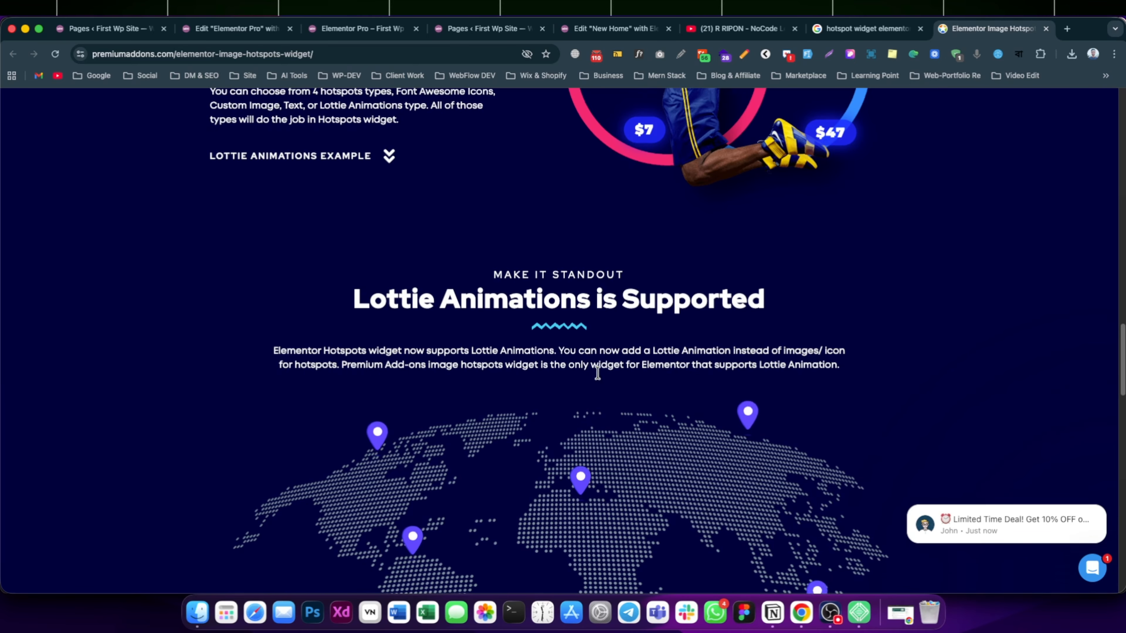
pyautogui.scroll(1, 598, 375)
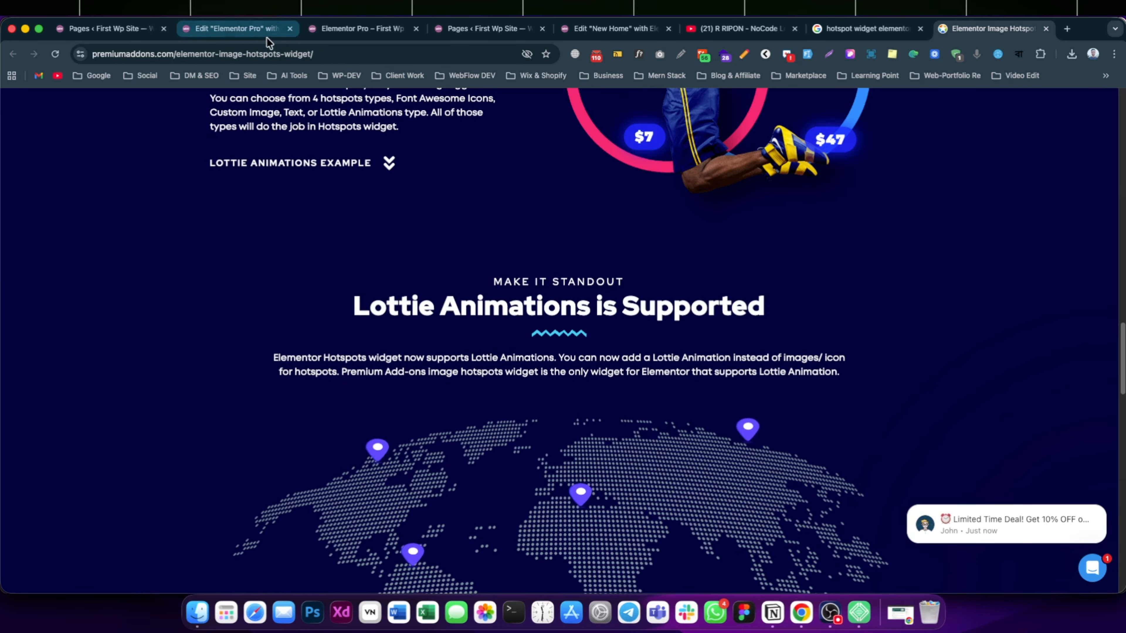
# Step: Compare the Hotspot widget's image in the Elementor editor with the hotspot types shown on the Premium Addons example page
pyautogui.click(239, 29)
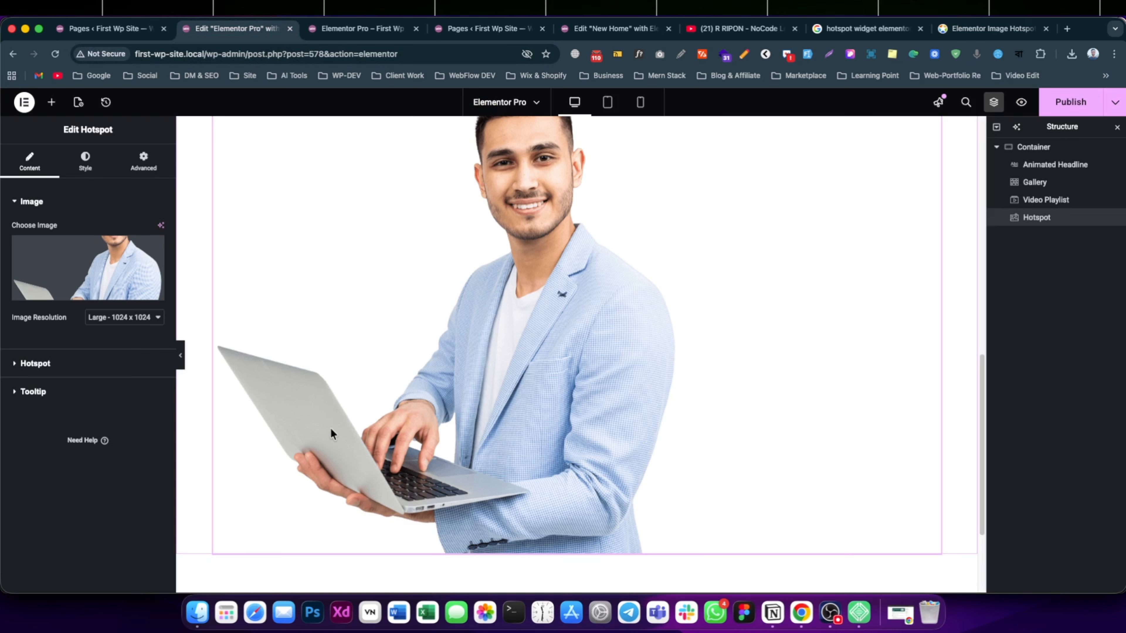
pyautogui.scroll(-1, 358, 421)
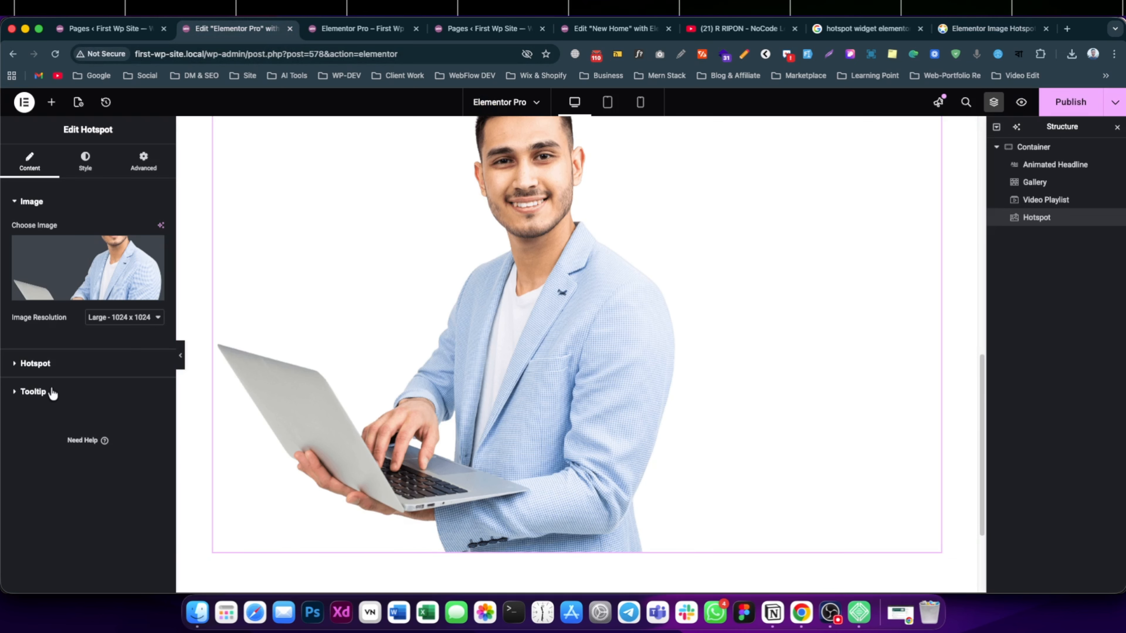
pyautogui.scroll(1, 377, 415)
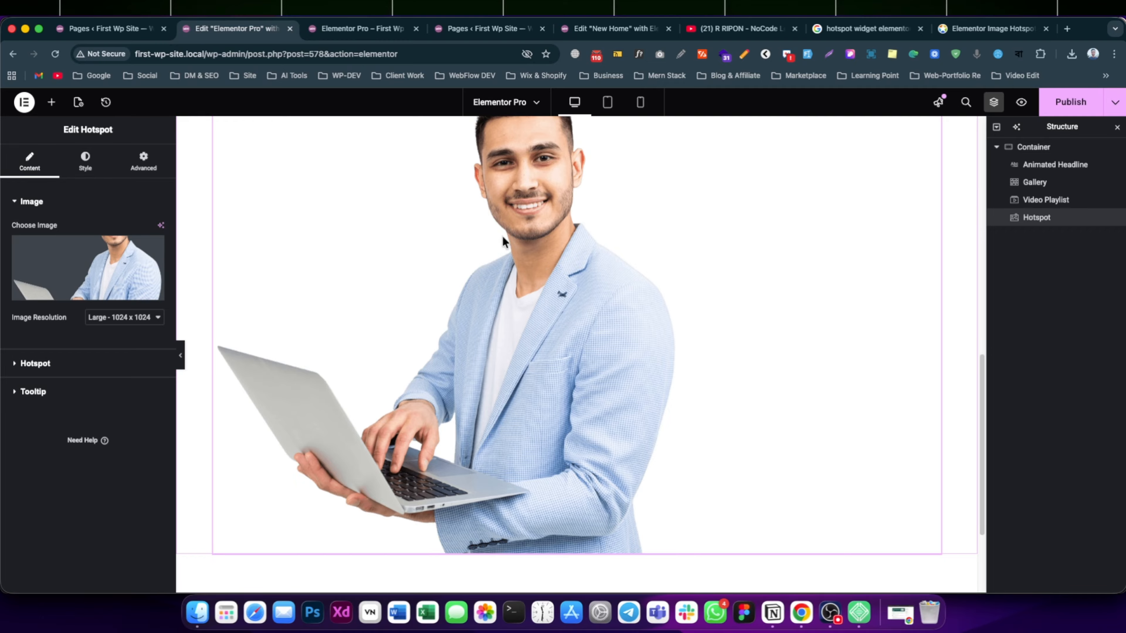
pyautogui.scroll(2, 510, 233)
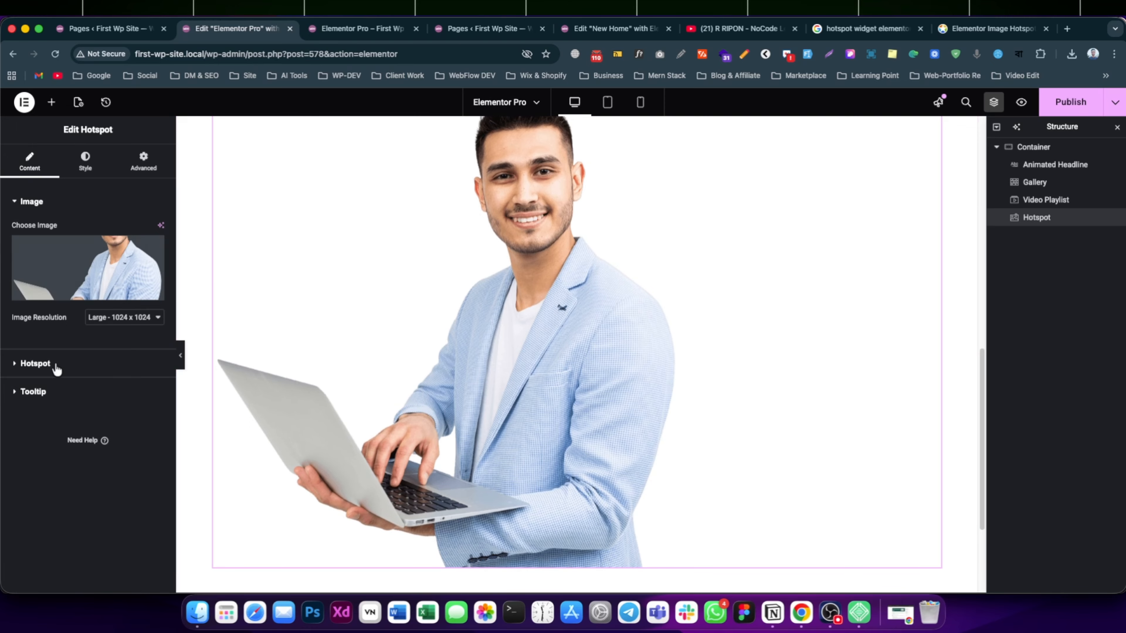
pyautogui.click(993, 28)
pyautogui.scroll(-1, 656, 439)
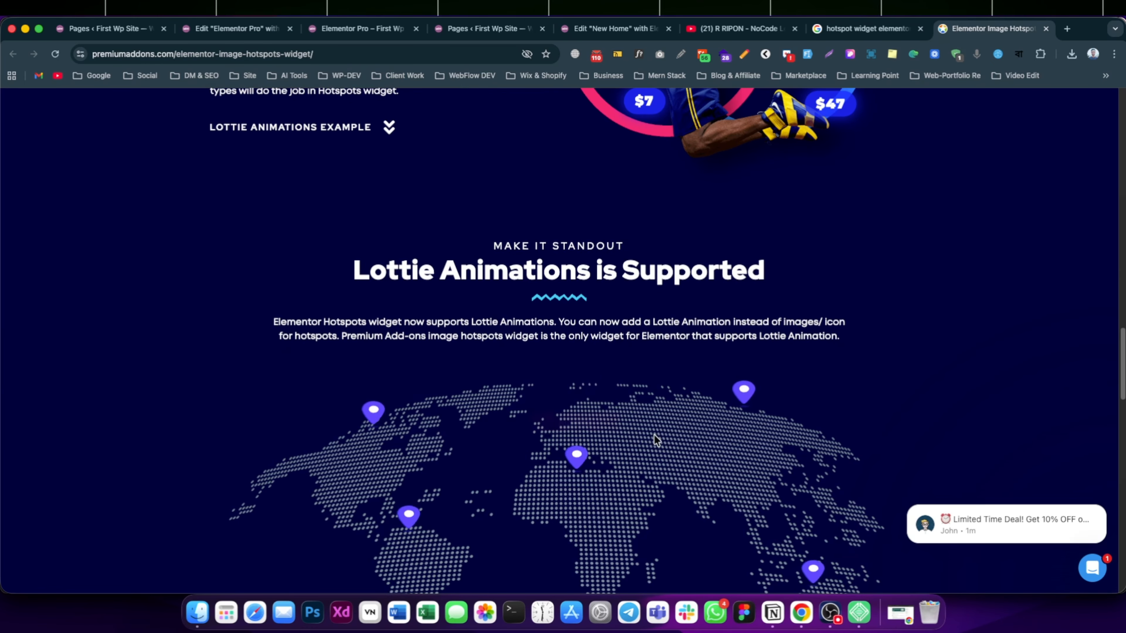
pyautogui.scroll(-10, 581, 428)
pyautogui.scroll(15, 590, 417)
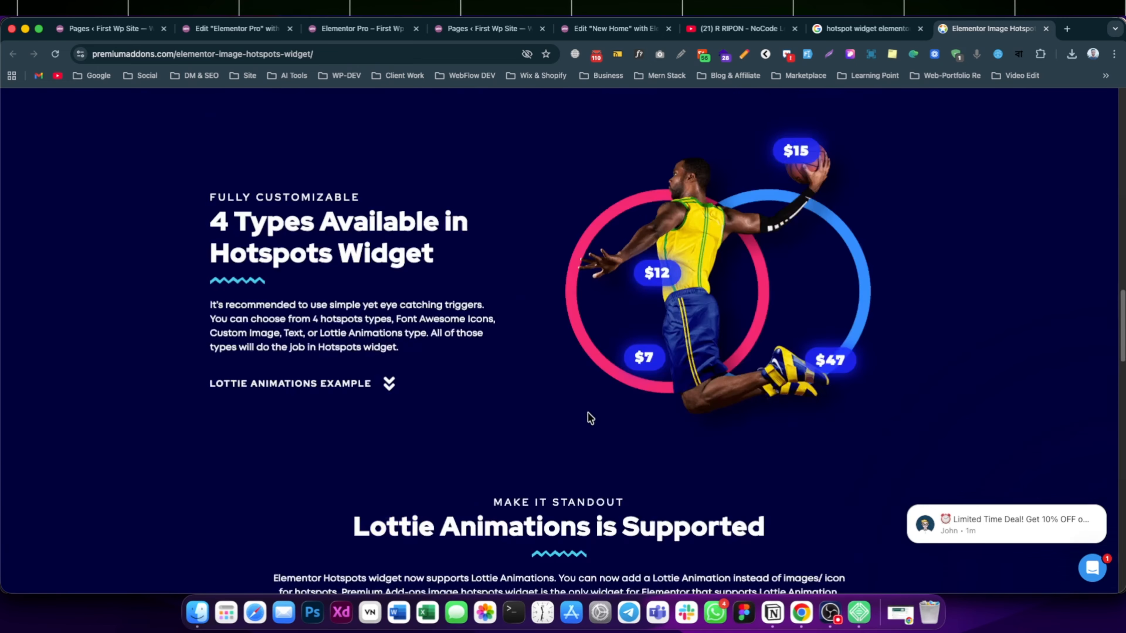
pyautogui.scroll(-10, 590, 418)
pyautogui.moveTo(330, 309)
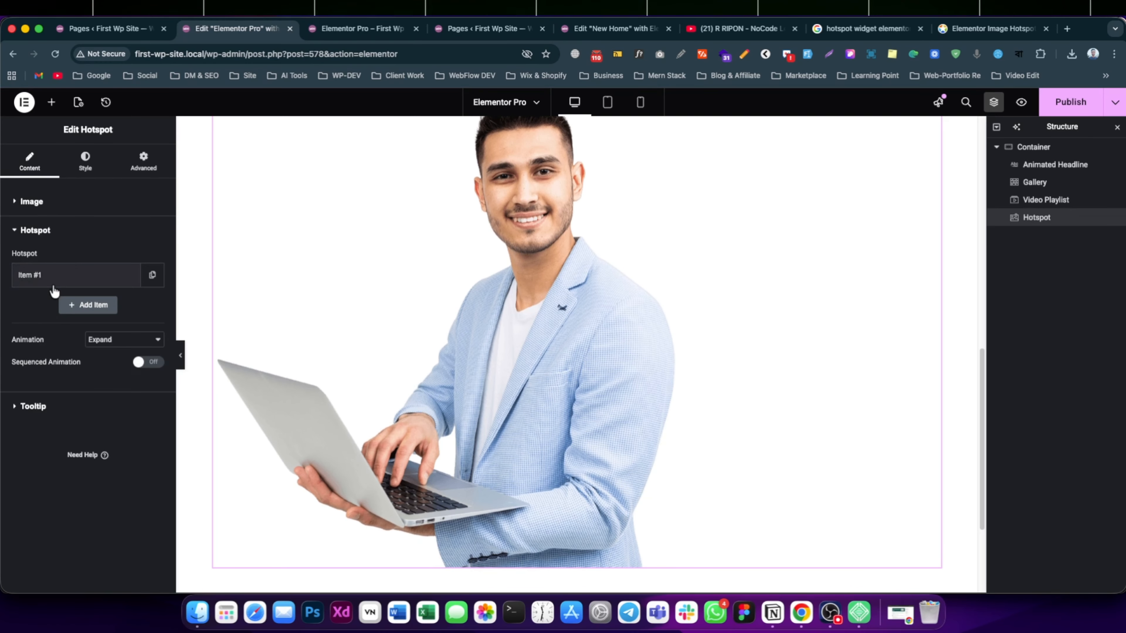
# Step: Set the icon of hotspot Item #1 to the downward-pointing hand from the Icon Library
pyautogui.click(51, 282)
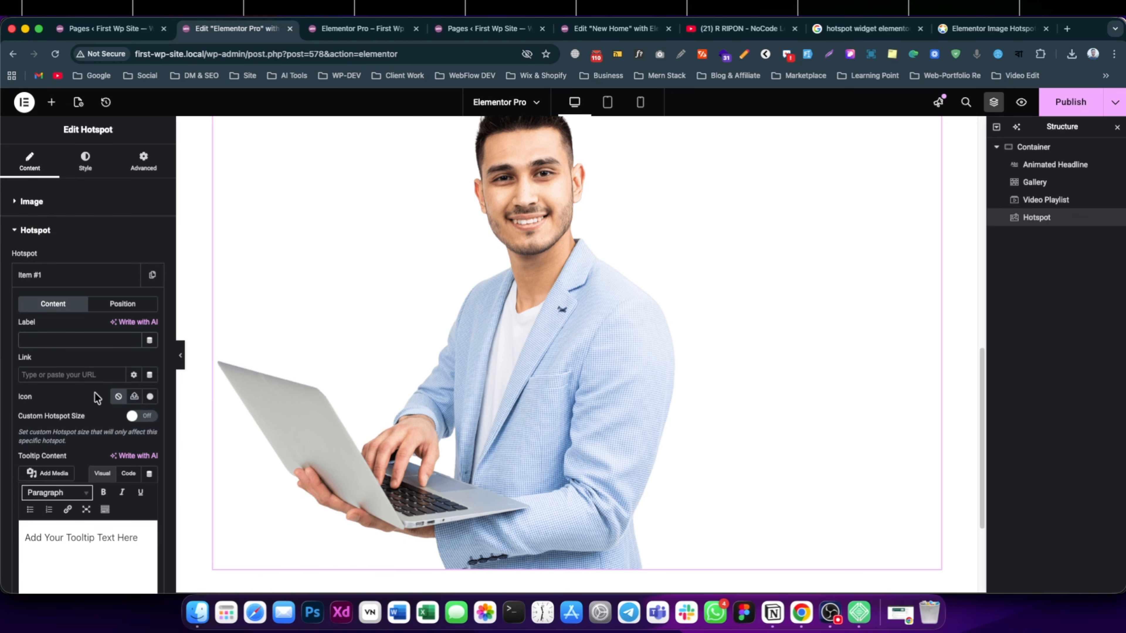
pyautogui.click(151, 397)
pyautogui.scroll(-10, 709, 421)
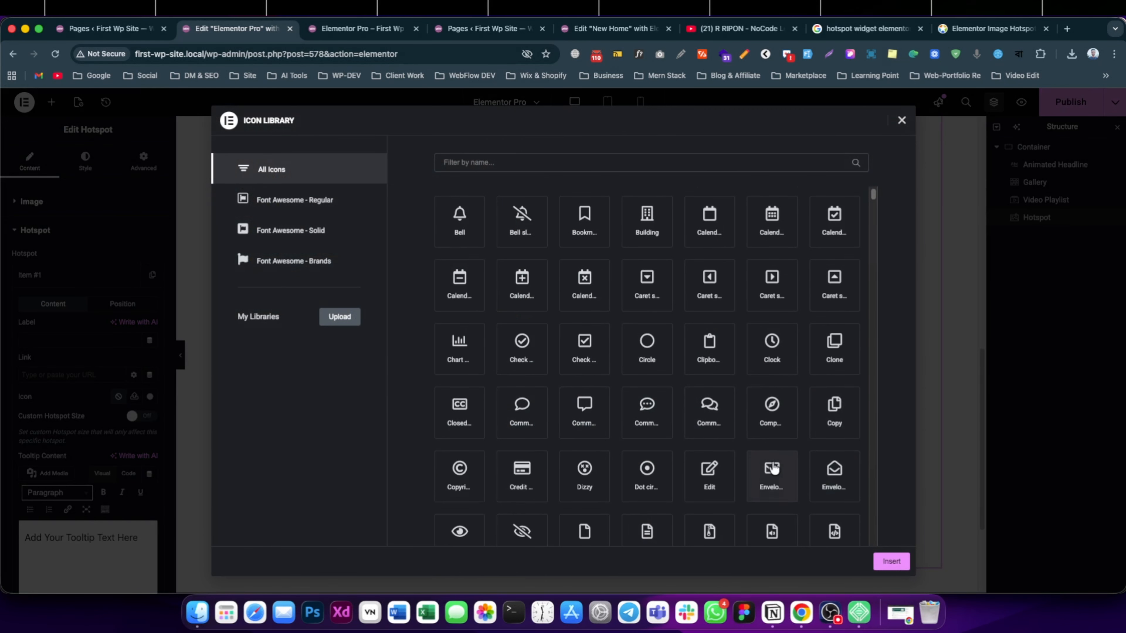
pyautogui.scroll(-5, 738, 468)
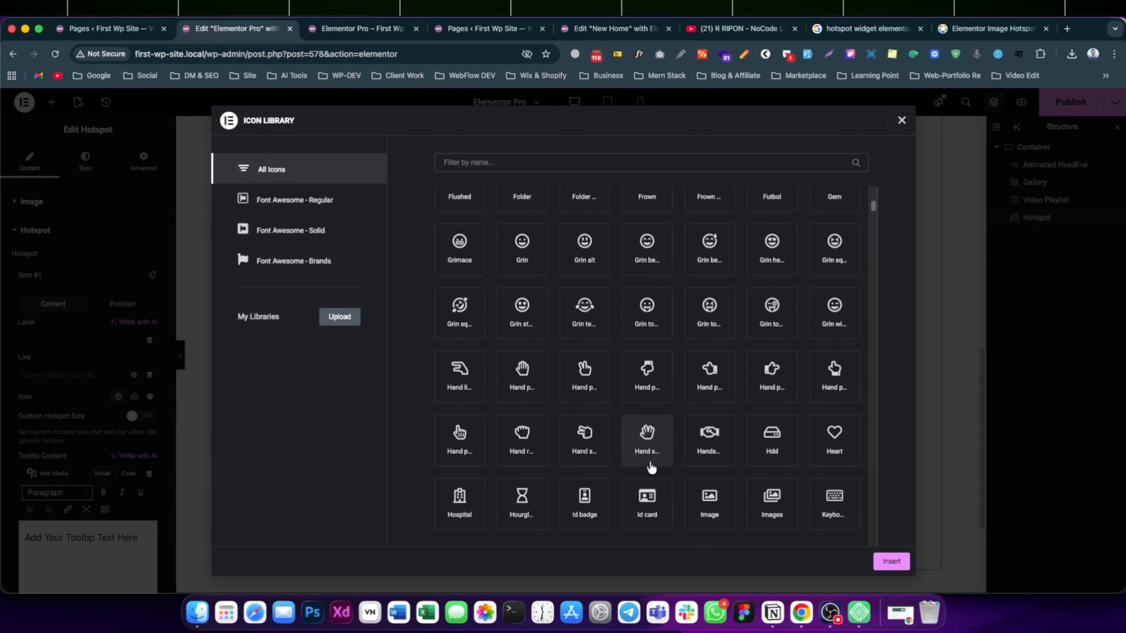
pyautogui.click(833, 375)
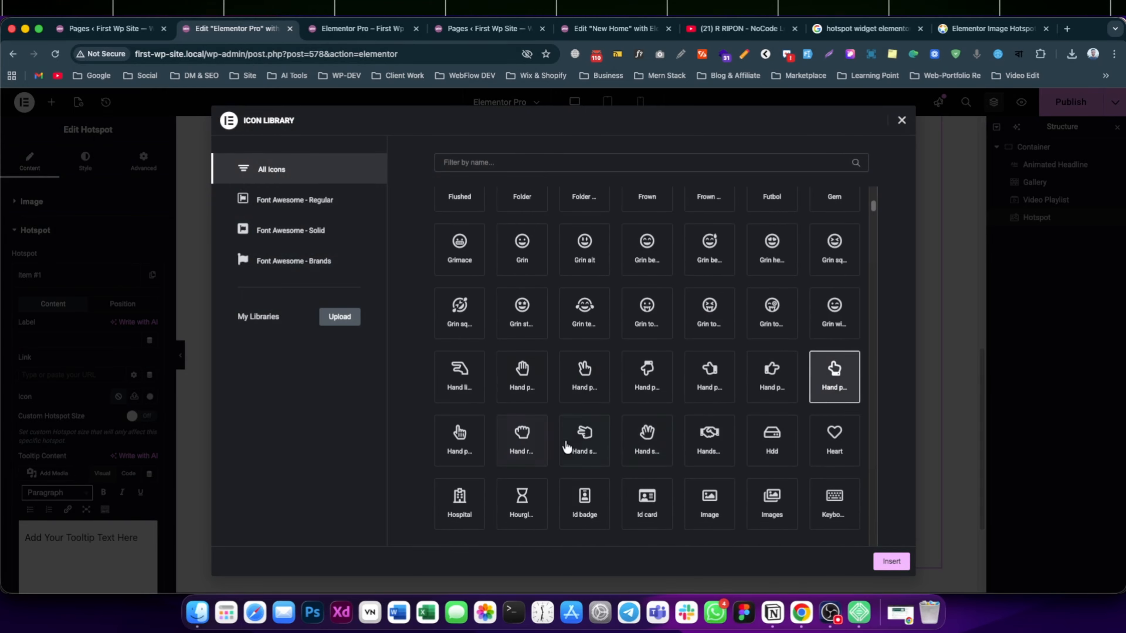
pyautogui.click(645, 377)
pyautogui.click(880, 563)
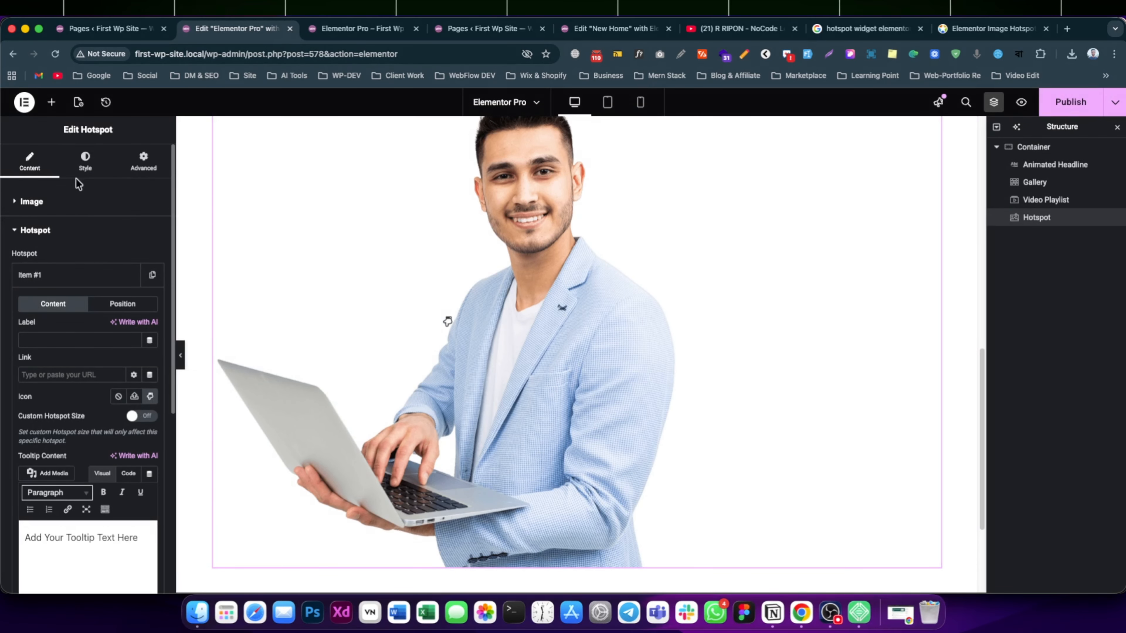
# Step: Set the Hotspot widget's image width to 35% and its hotspot size to 74 px
pyautogui.click(84, 165)
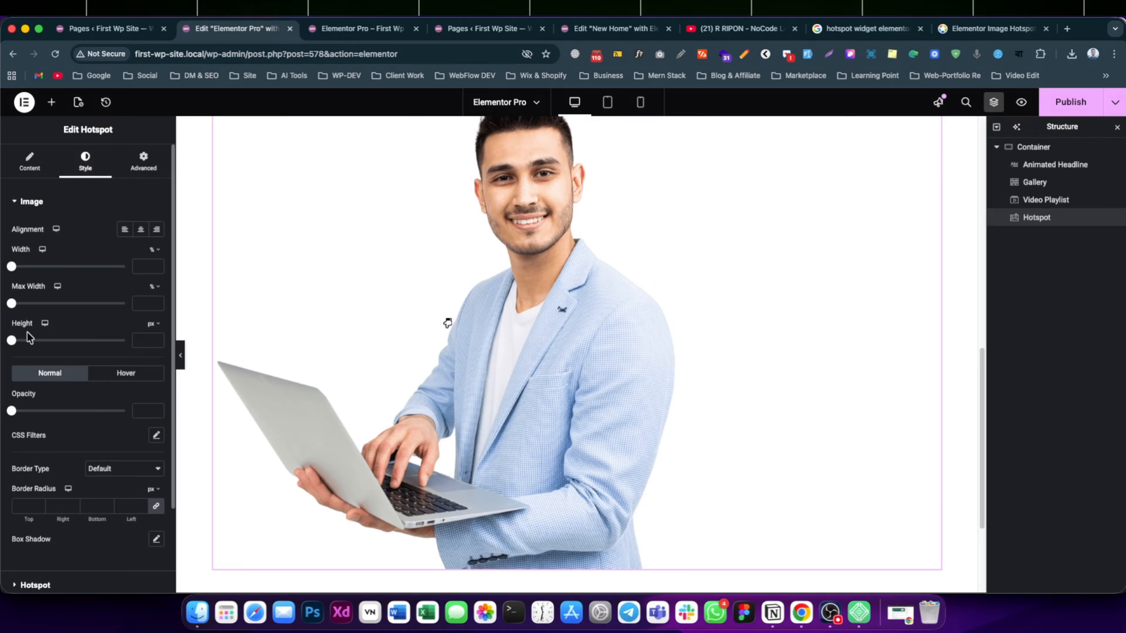
pyautogui.moveTo(11, 268); pyautogui.dragTo(50, 271)
pyautogui.scroll(-2, 38, 488)
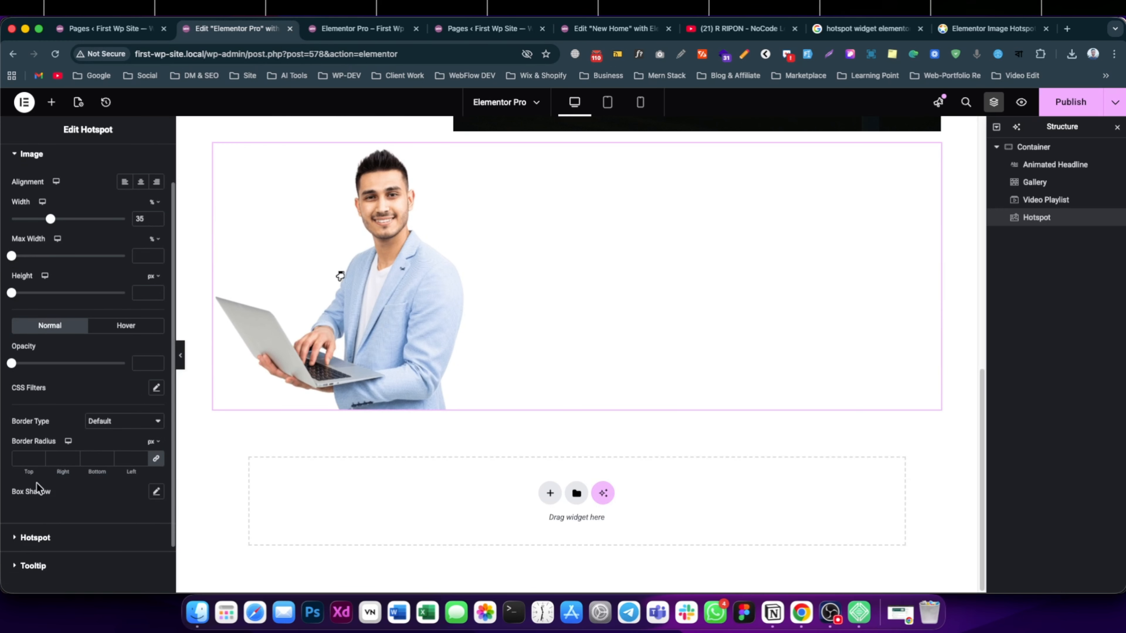
pyautogui.click(35, 537)
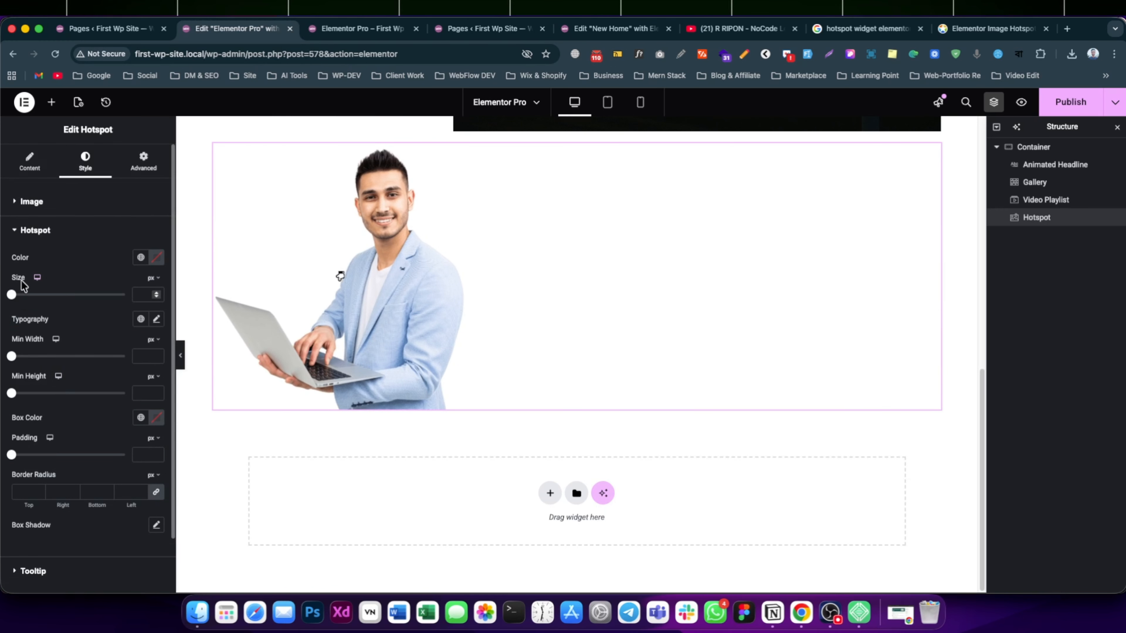
pyautogui.moveTo(12, 296); pyautogui.dragTo(40, 295)
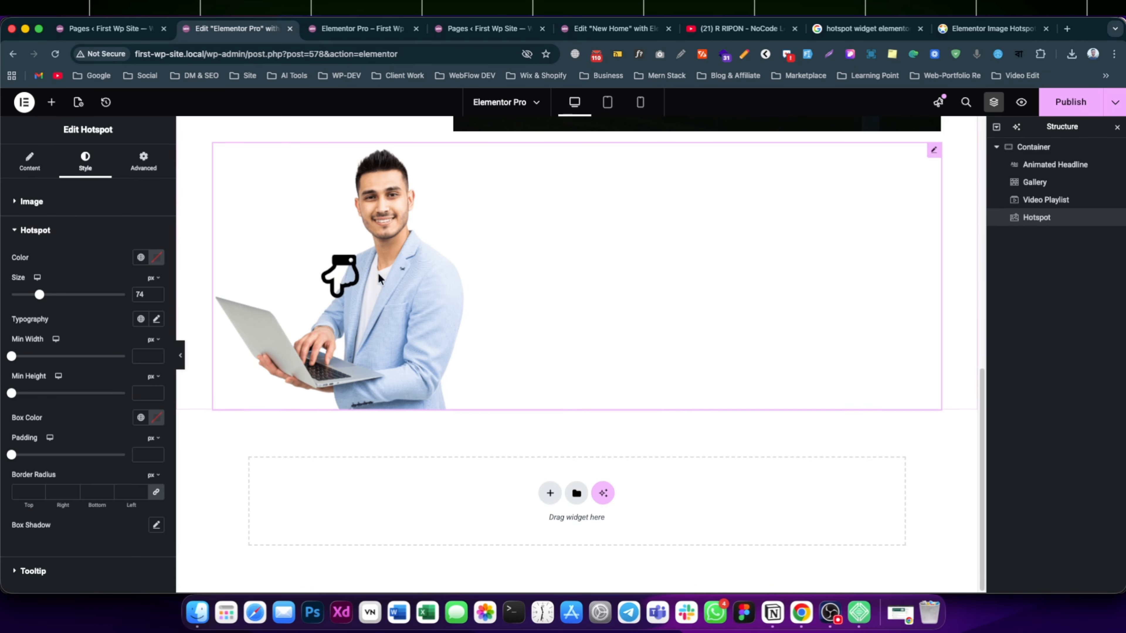
# Step: Try the label "Hi" on hotspot Item #1 with the icon after and before it, and clear the label again
pyautogui.click(45, 165)
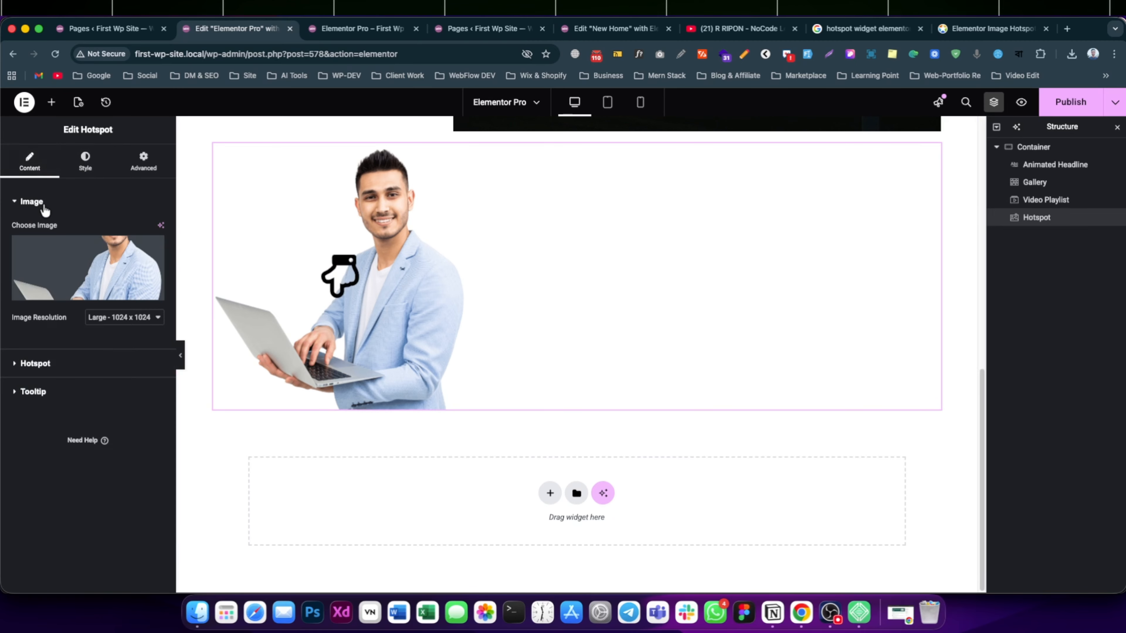
pyautogui.click(49, 363)
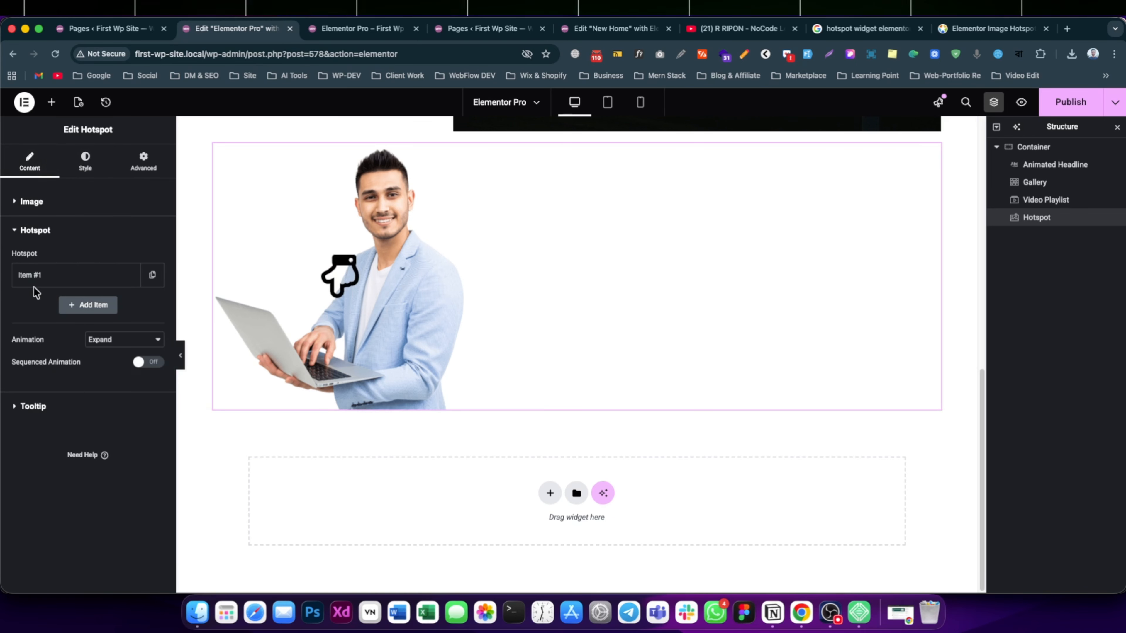
pyautogui.click(36, 277)
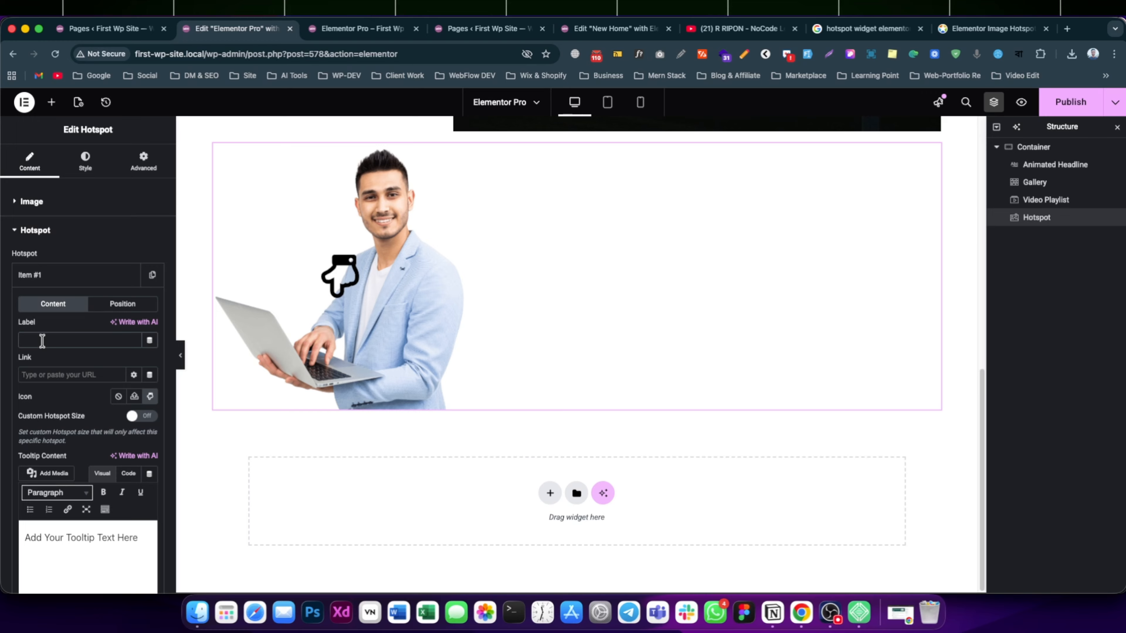
pyautogui.write('Hi')
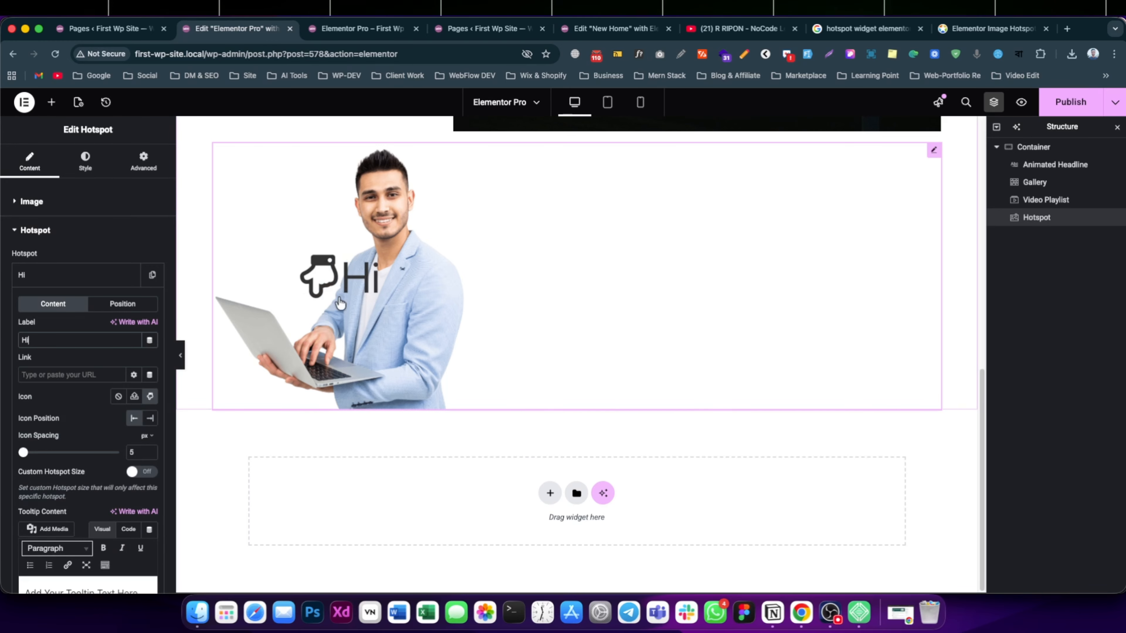
pyautogui.click(150, 419)
pyautogui.click(133, 418)
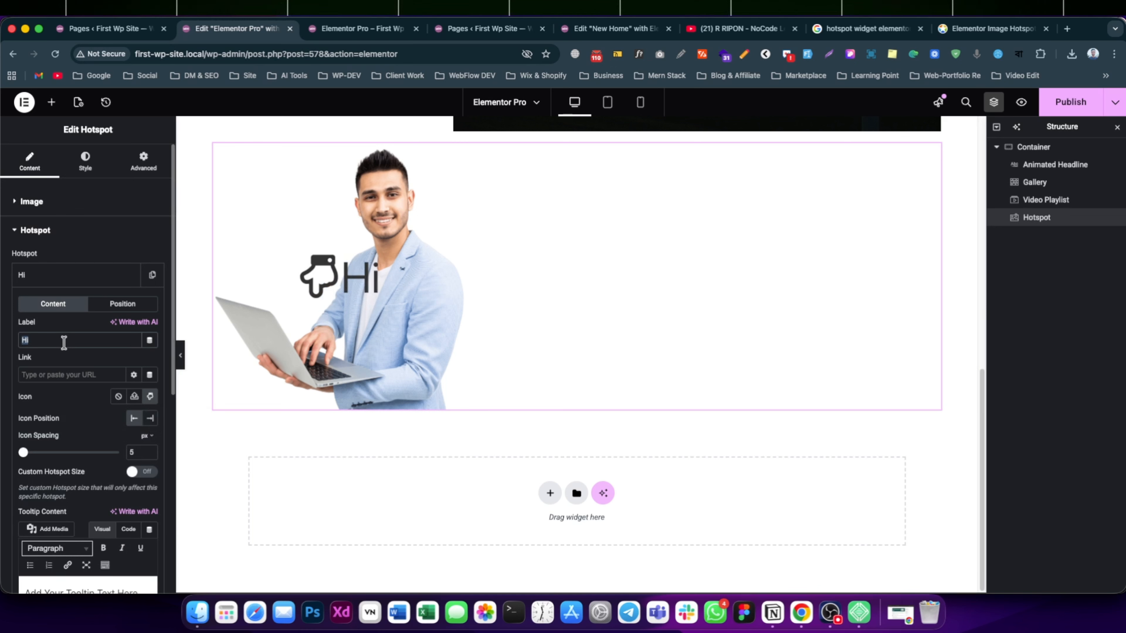
pyautogui.press('BackSpace')
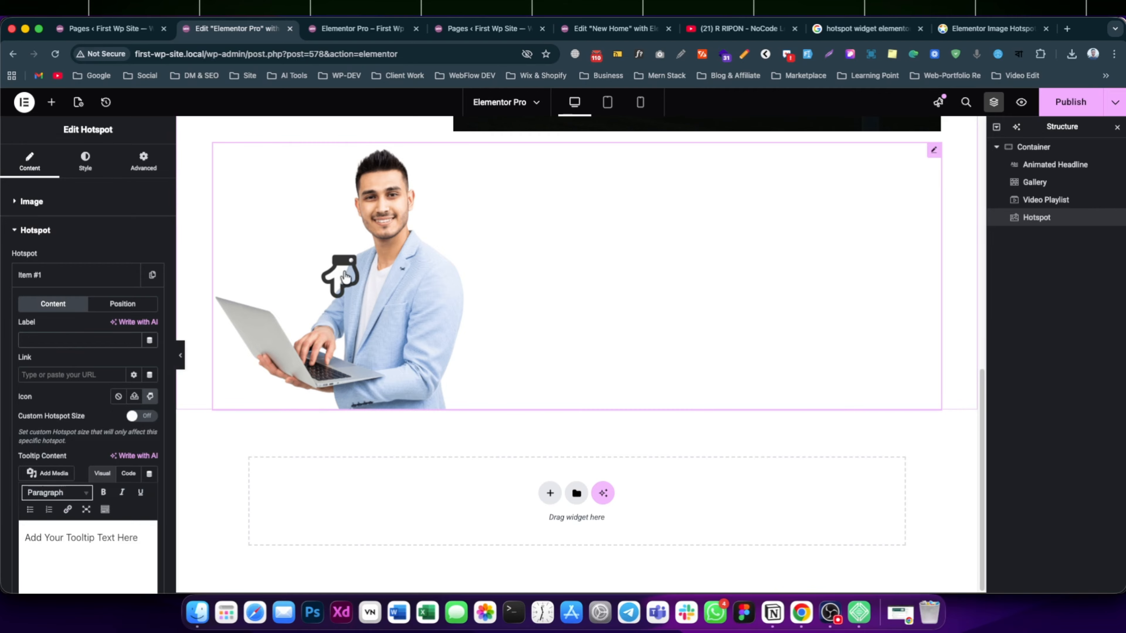
# Step: Look over the Tooltip Content text of hotspot Item #1 and its tooltip on the image
pyautogui.scroll(-2, 83, 424)
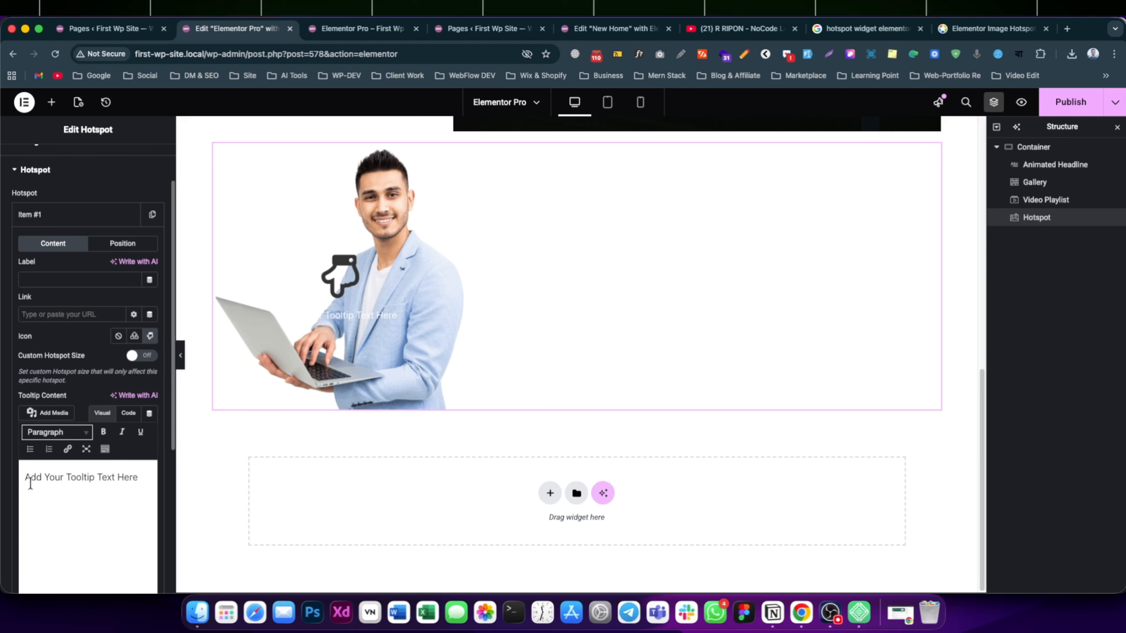
pyautogui.moveTo(25, 480); pyautogui.dragTo(130, 481)
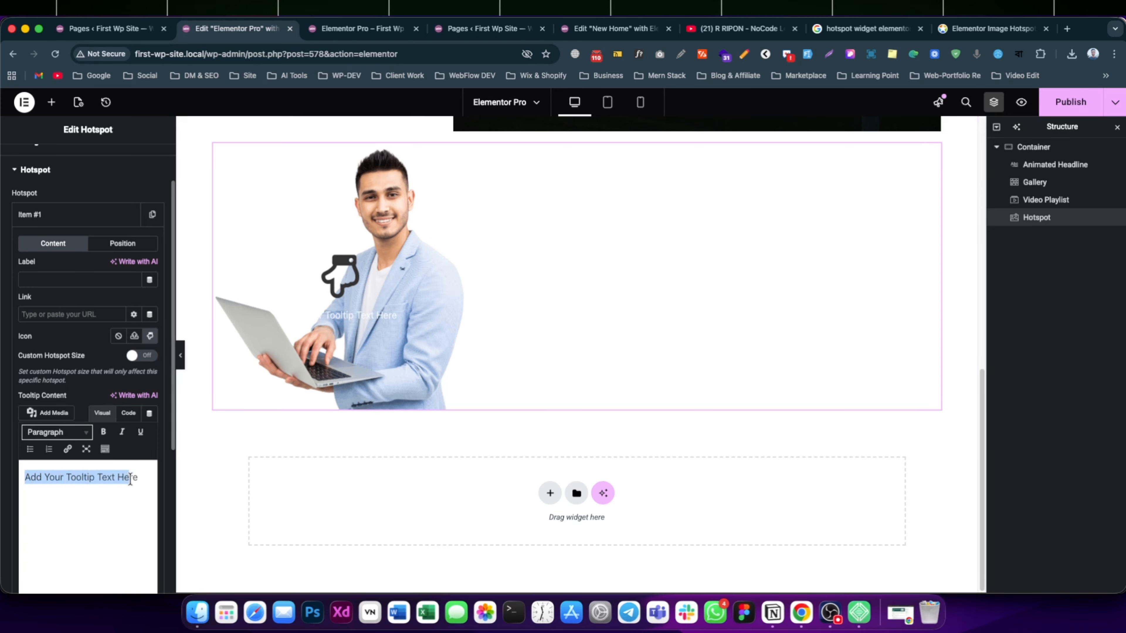
pyautogui.click(145, 479)
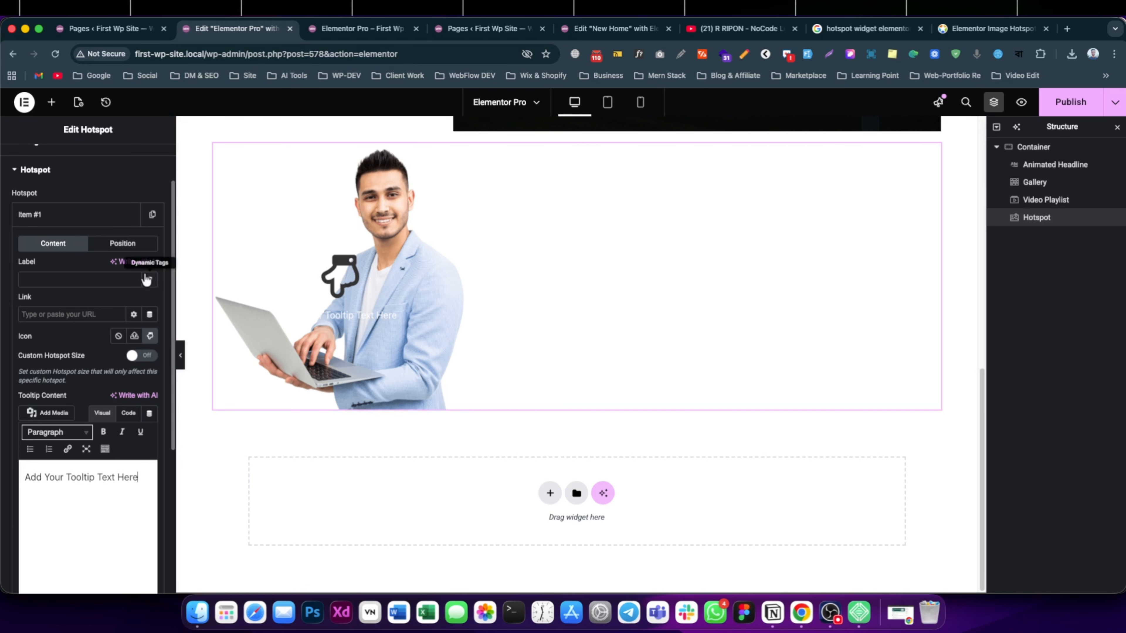
# Step: Position hotspot Item #1 over the laptop with a horizontal offset of 14 and a vertical offset of 56
pyautogui.click(110, 239)
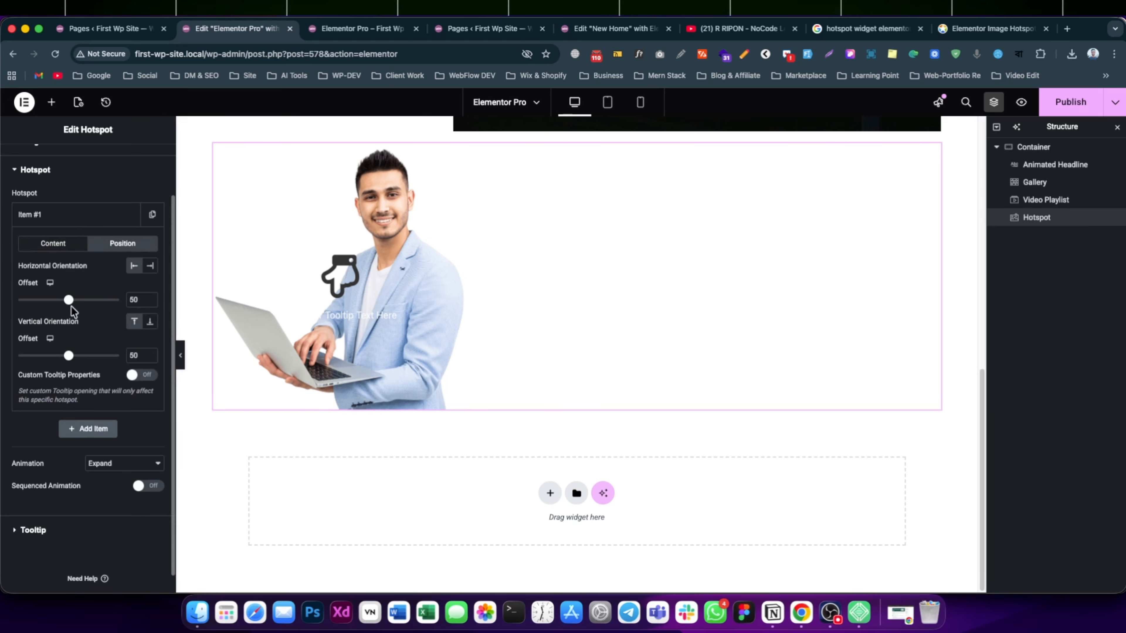
pyautogui.moveTo(70, 301); pyautogui.dragTo(35, 311)
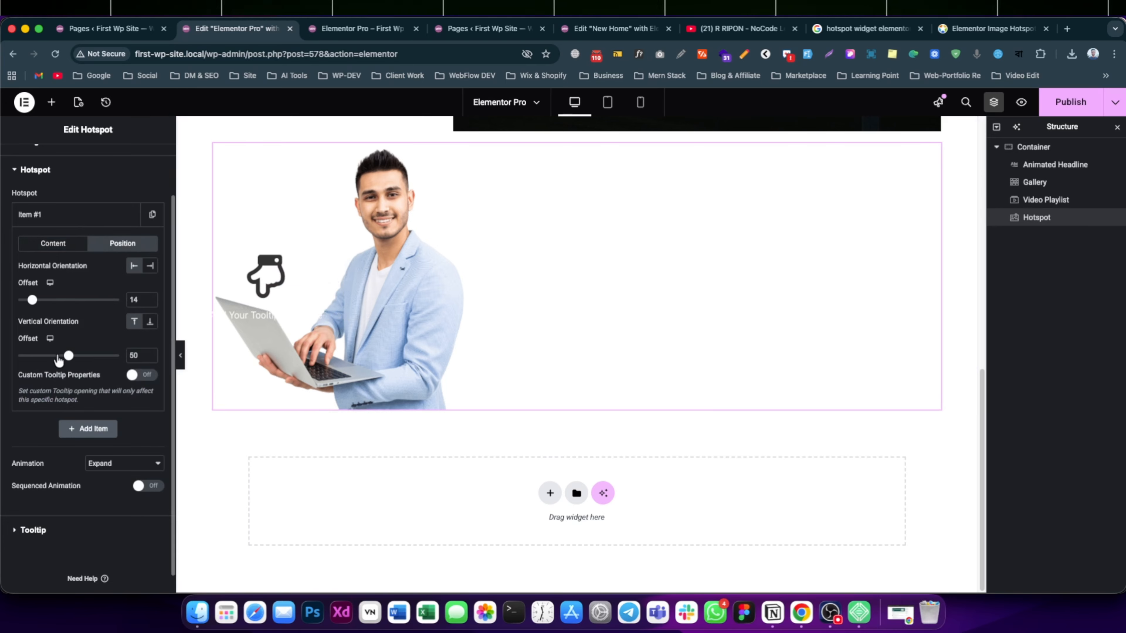
pyautogui.moveTo(72, 360); pyautogui.dragTo(74, 356)
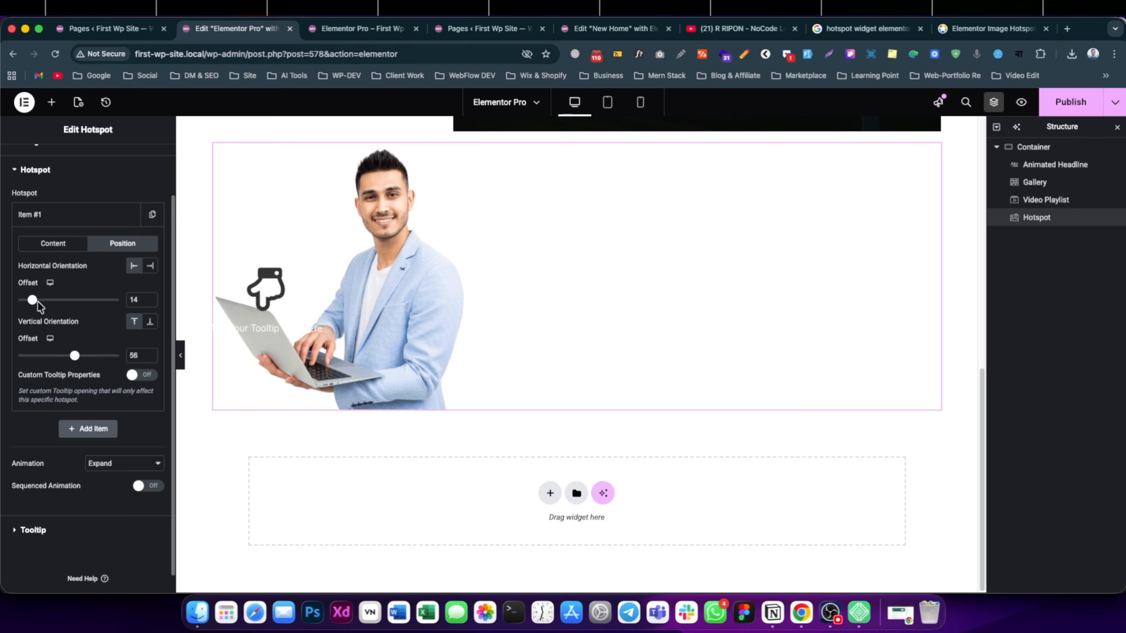
# Step: Set hotspot Item #1's horizontal offset to 15 and reduce the hotspot size to 49 px
pyautogui.moveTo(38, 303); pyautogui.dragTo(40, 302)
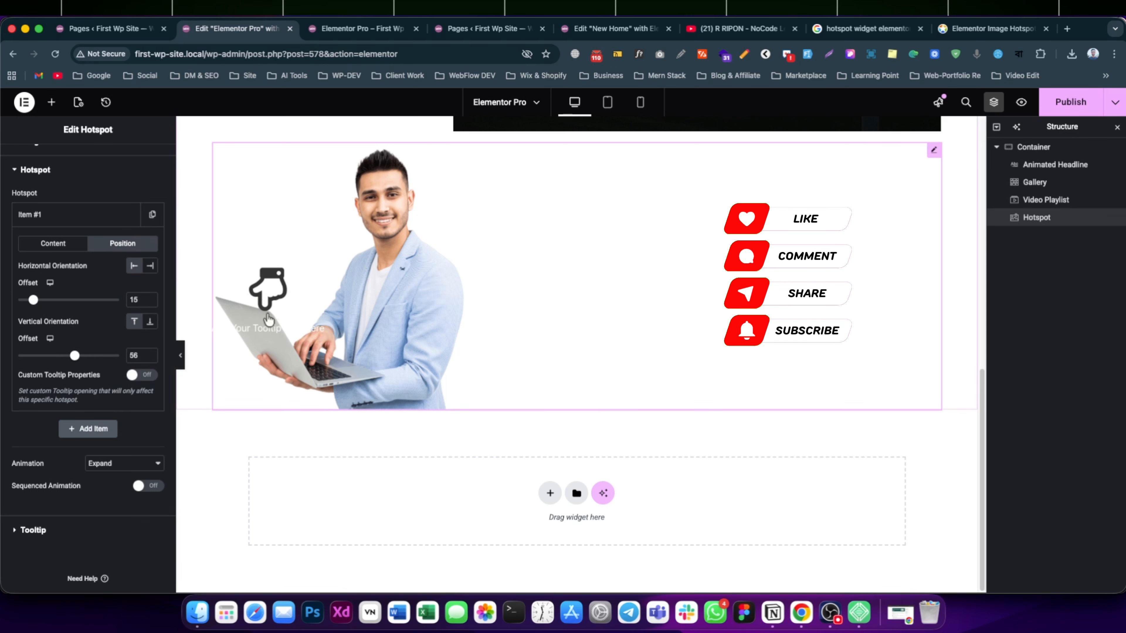
pyautogui.scroll(3, 81, 251)
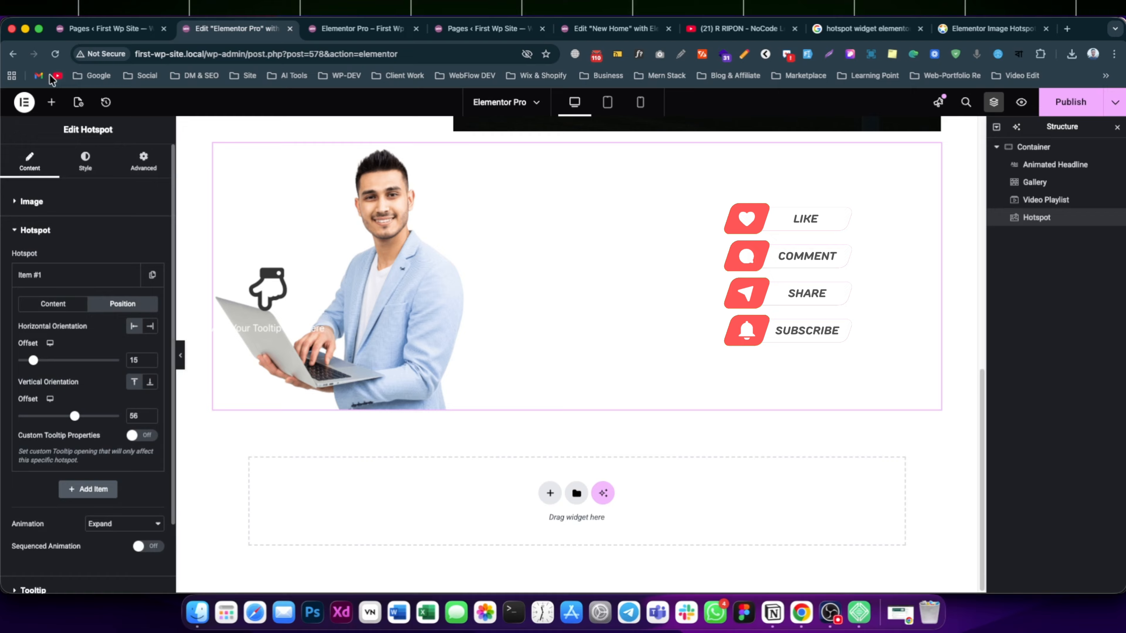
pyautogui.click(80, 160)
pyautogui.scroll(-3, 46, 440)
pyautogui.click(46, 476)
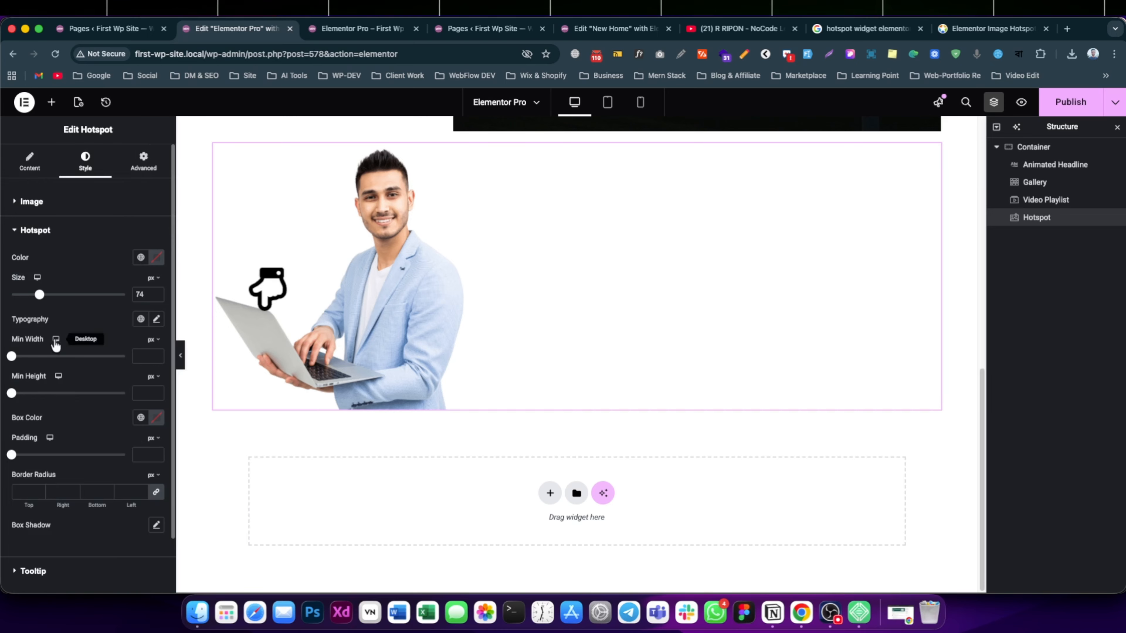
pyautogui.moveTo(42, 297); pyautogui.dragTo(32, 298)
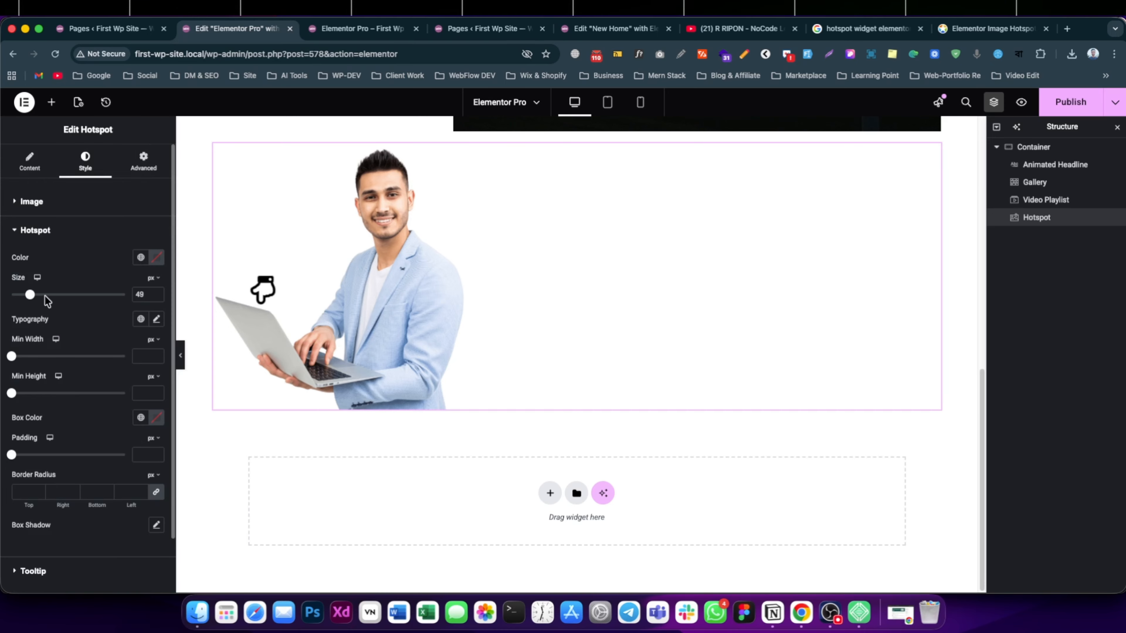
# Step: Set the Hotspot widget's tooltip trigger to Hover and the tooltip animation to Fade Grow
pyautogui.click(31, 165)
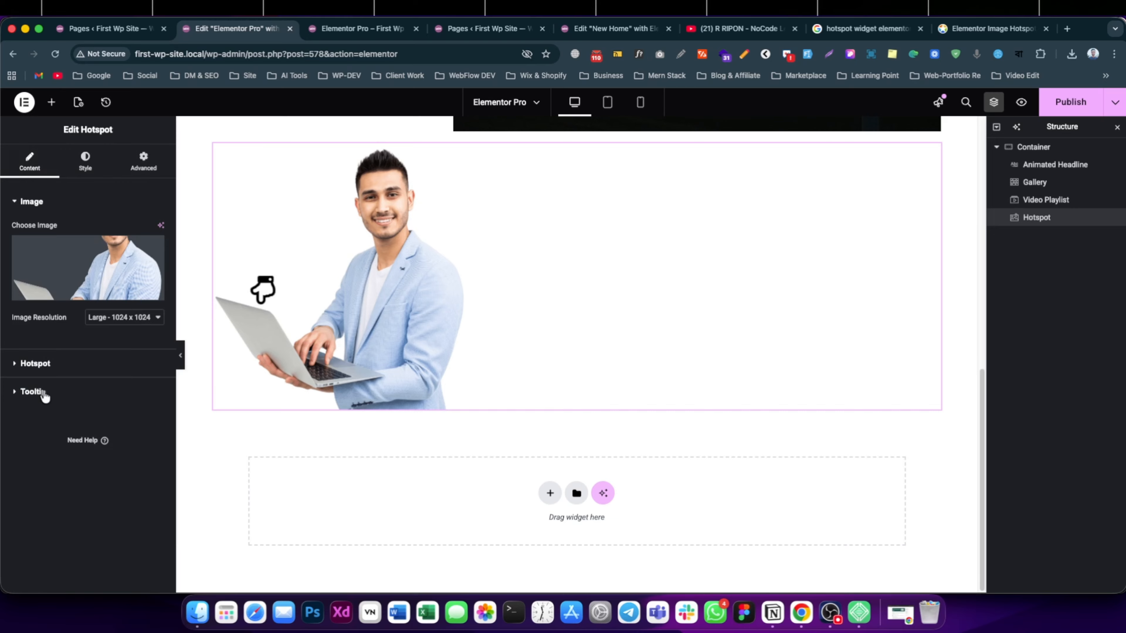
pyautogui.click(35, 364)
pyautogui.click(49, 408)
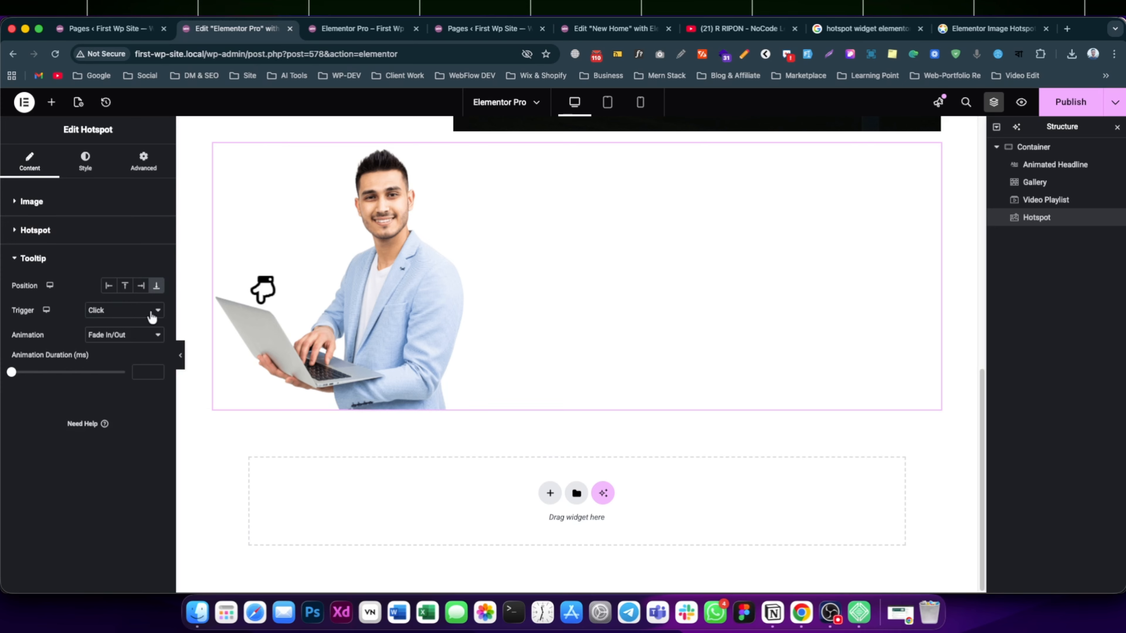
pyautogui.click(106, 310)
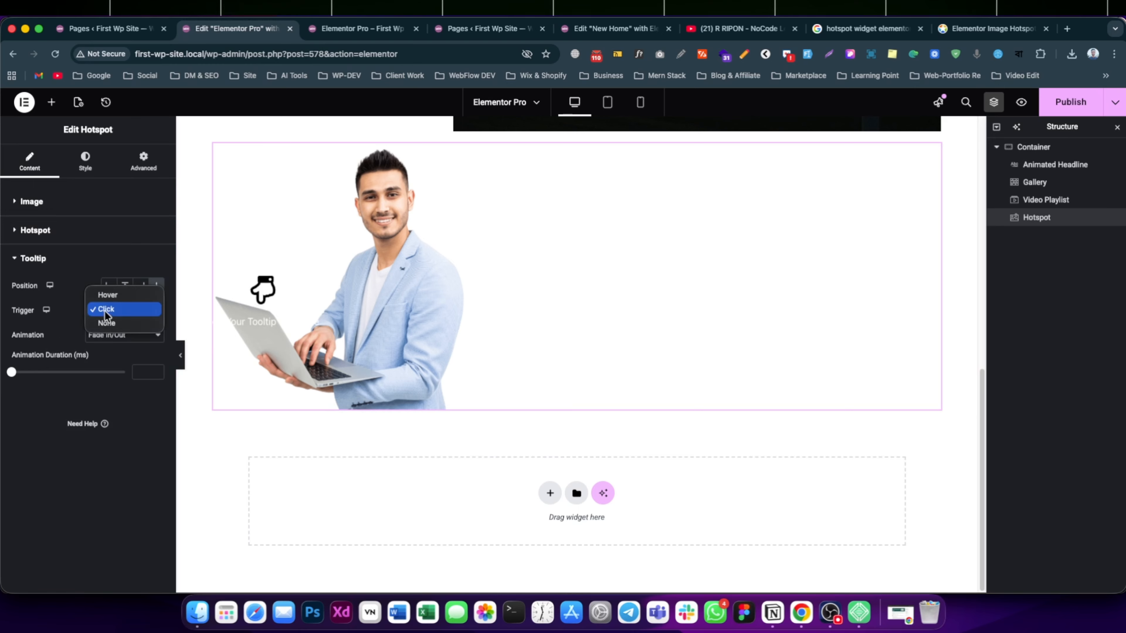
pyautogui.click(114, 296)
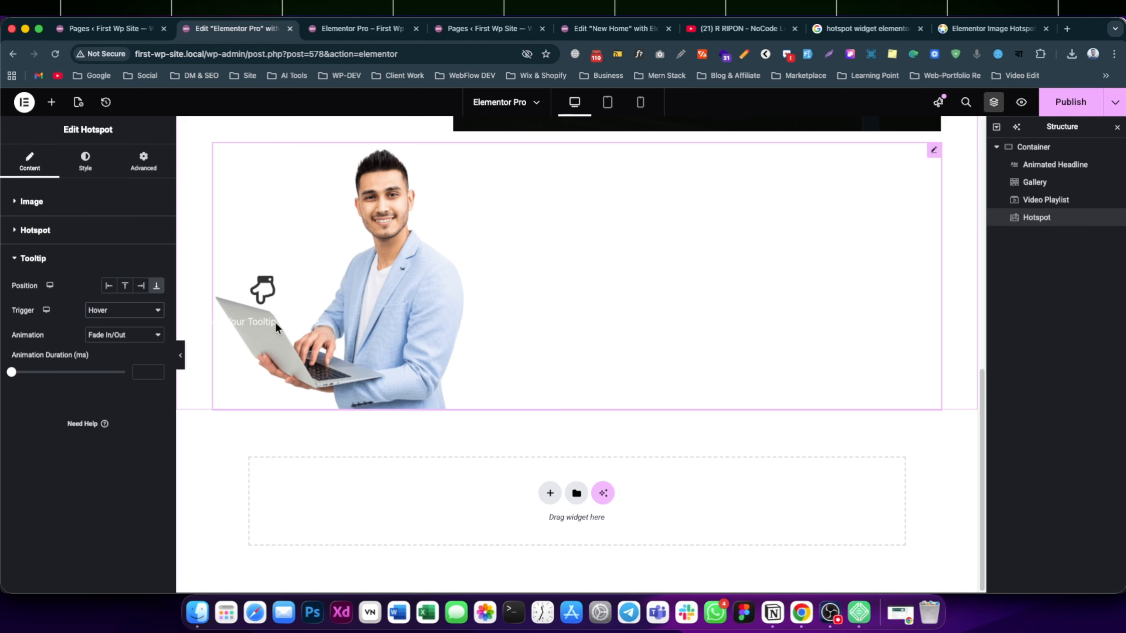
pyautogui.click(124, 344)
pyautogui.click(122, 350)
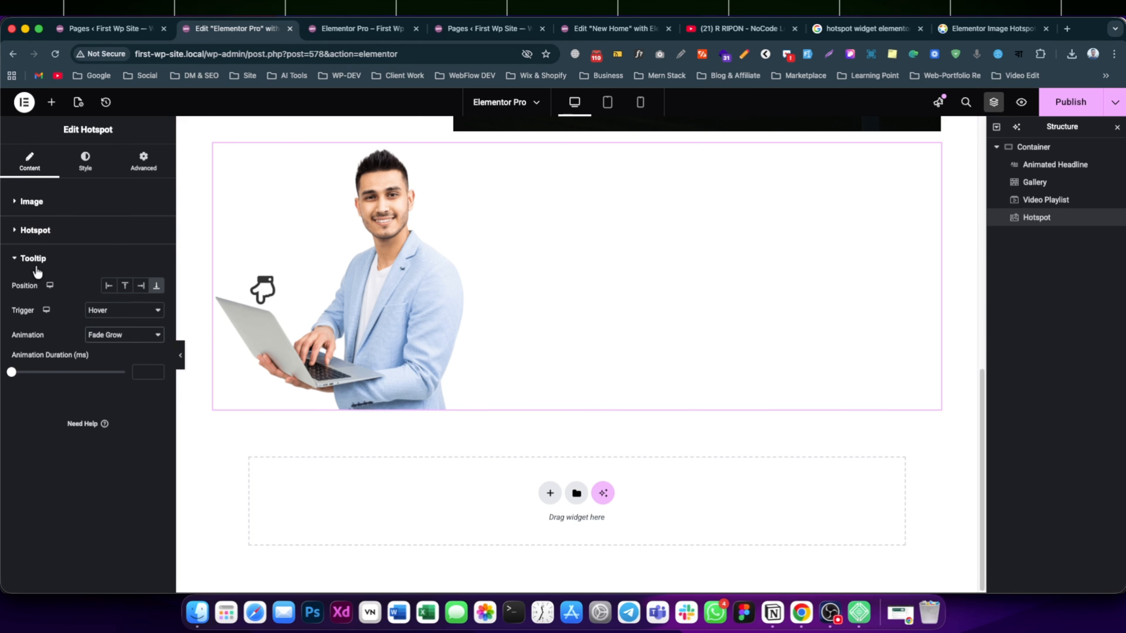
# Step: Set the tooltip's text color to red, #FF0404
pyautogui.click(83, 162)
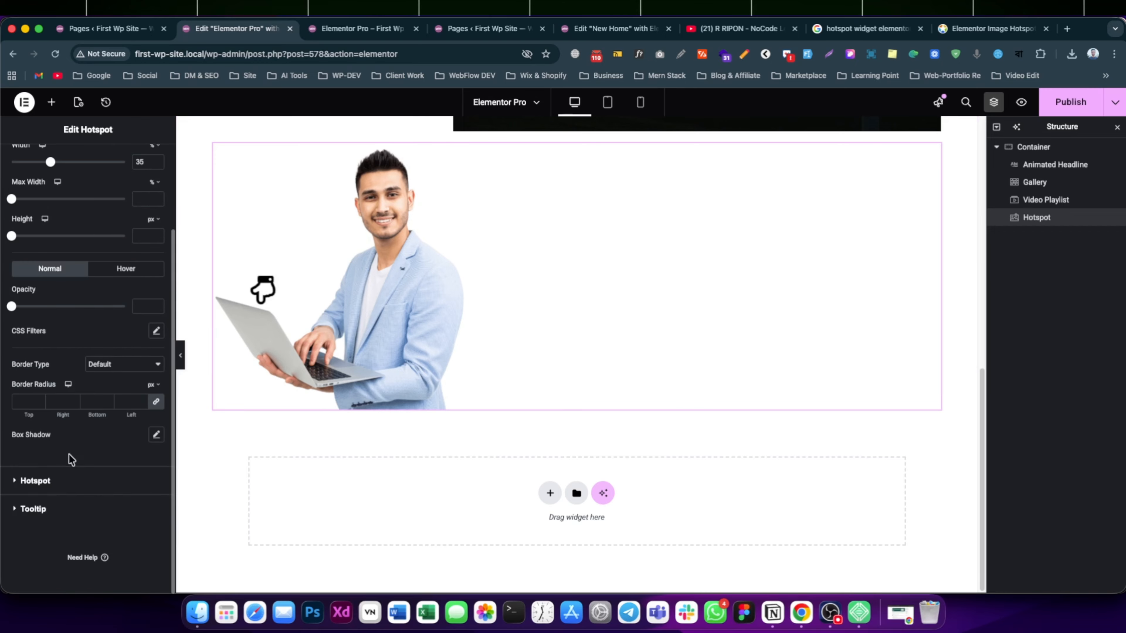
pyautogui.click(42, 518)
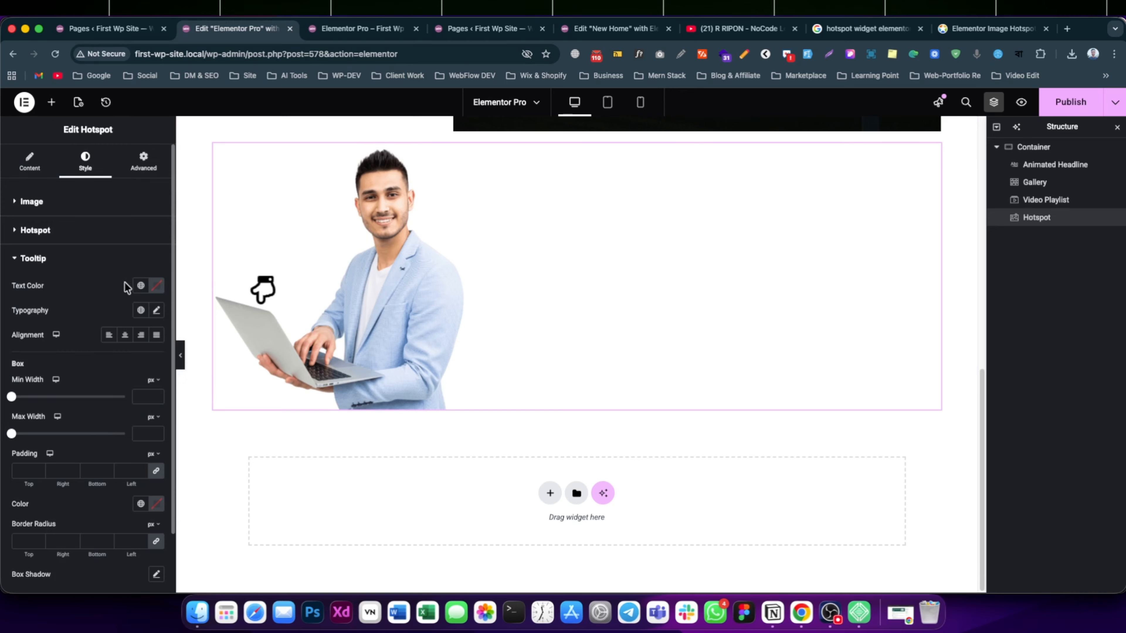
pyautogui.click(144, 286)
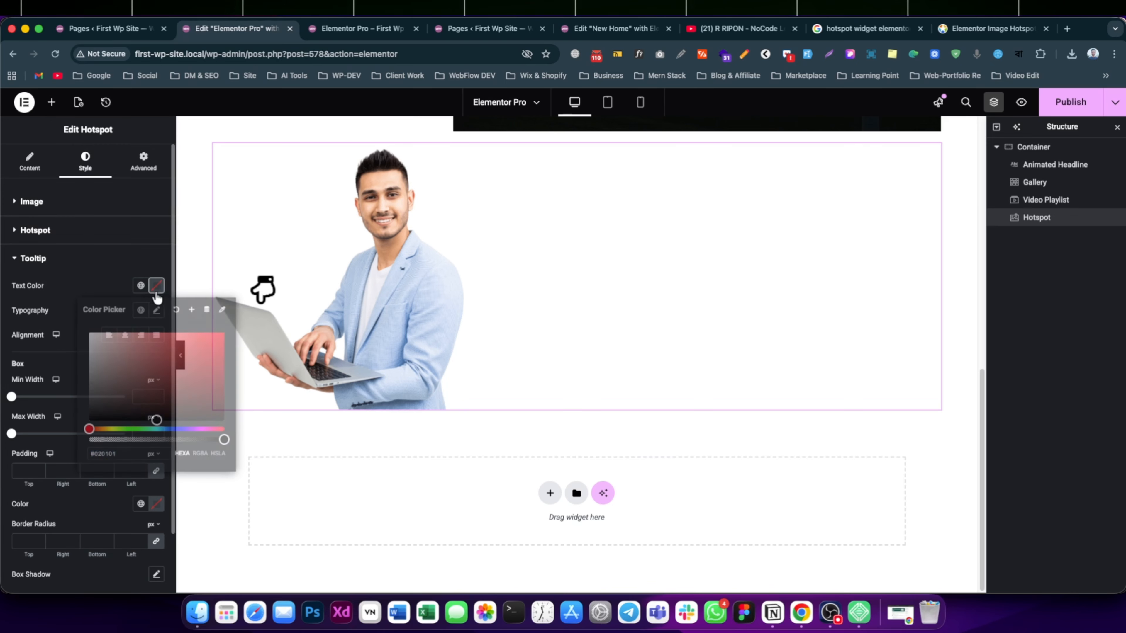
pyautogui.click(161, 363)
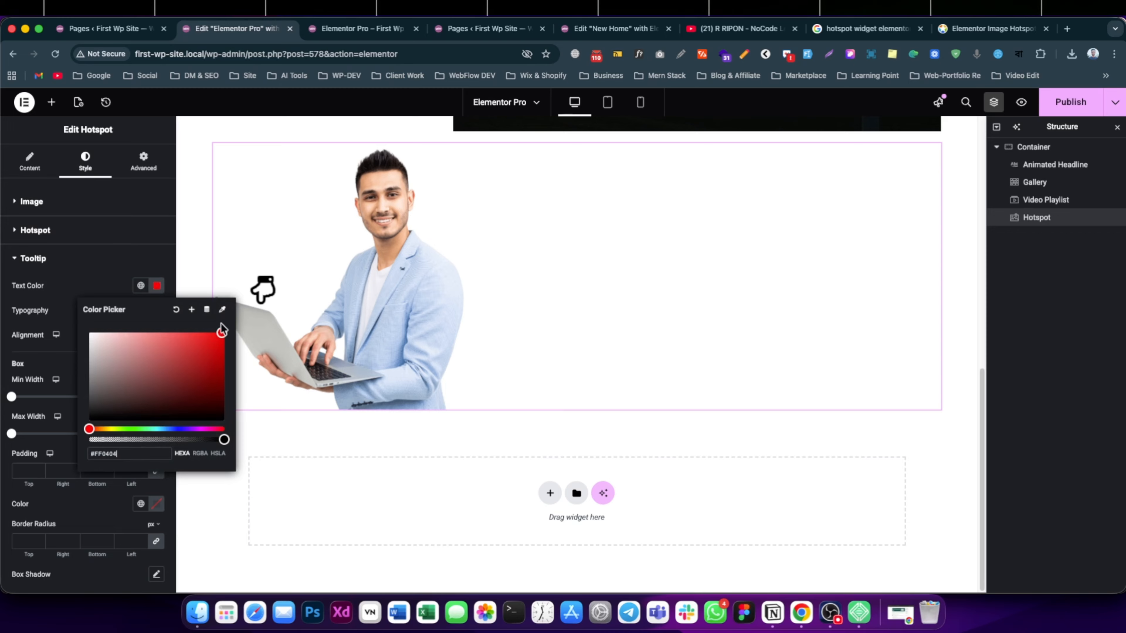
pyautogui.click(141, 264)
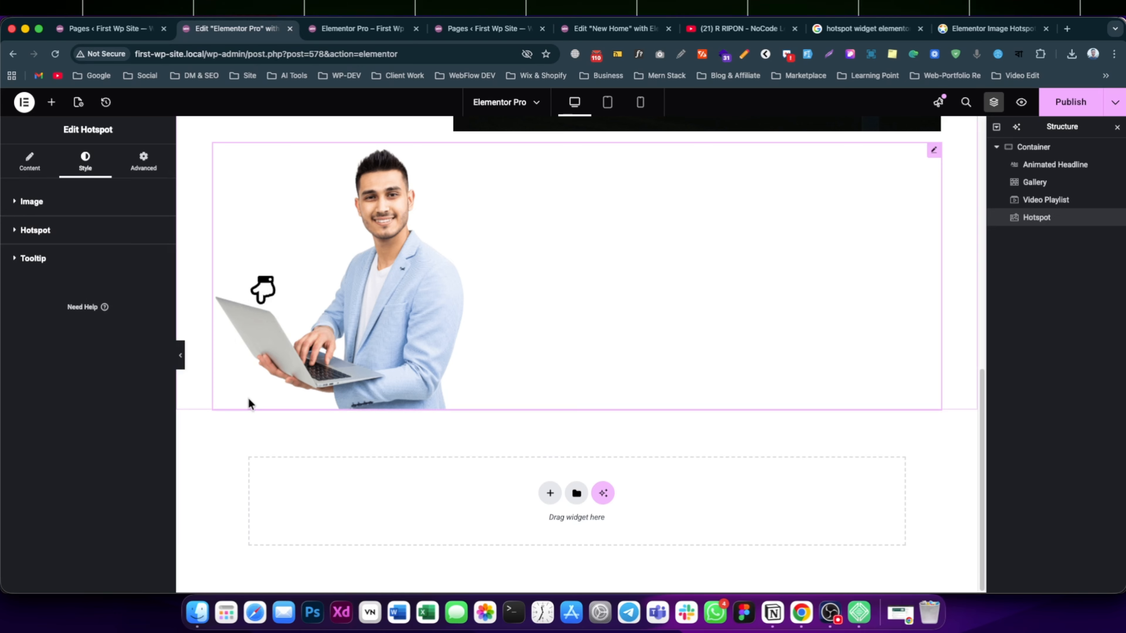
# Step: Change the Hotspot widget's tooltip trigger to Click
pyautogui.click(29, 161)
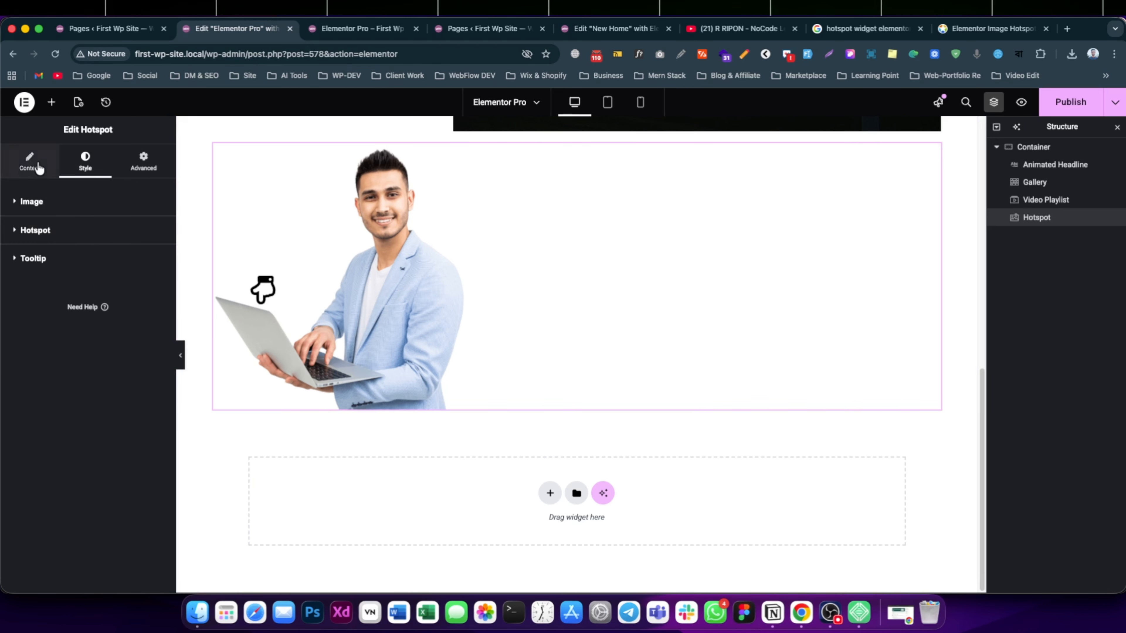
pyautogui.click(33, 392)
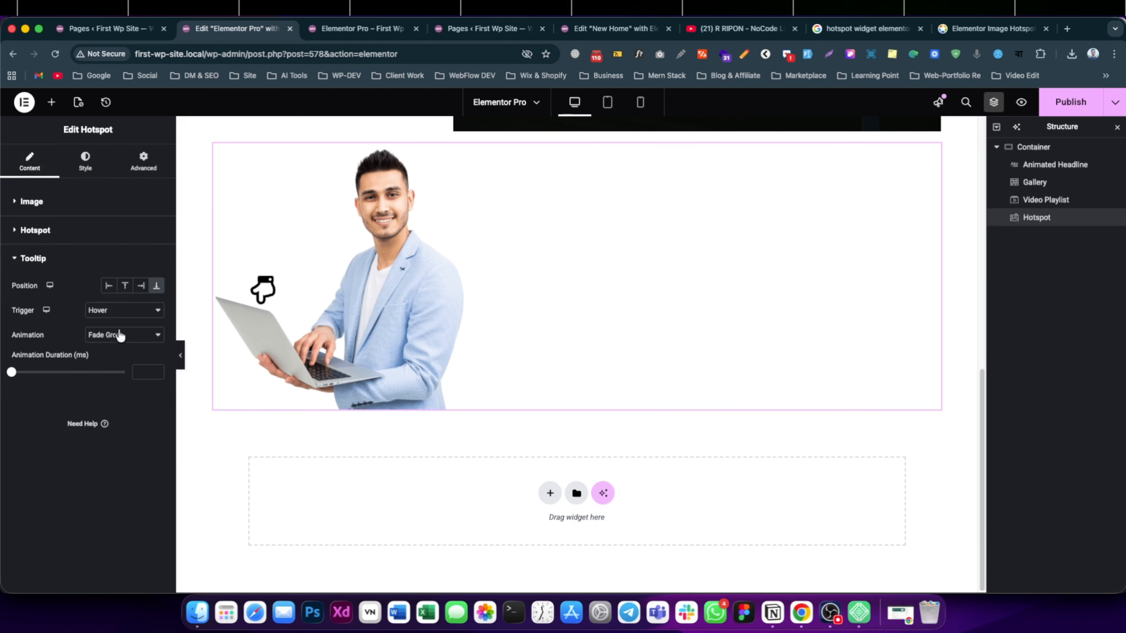
pyautogui.click(117, 310)
pyautogui.click(112, 323)
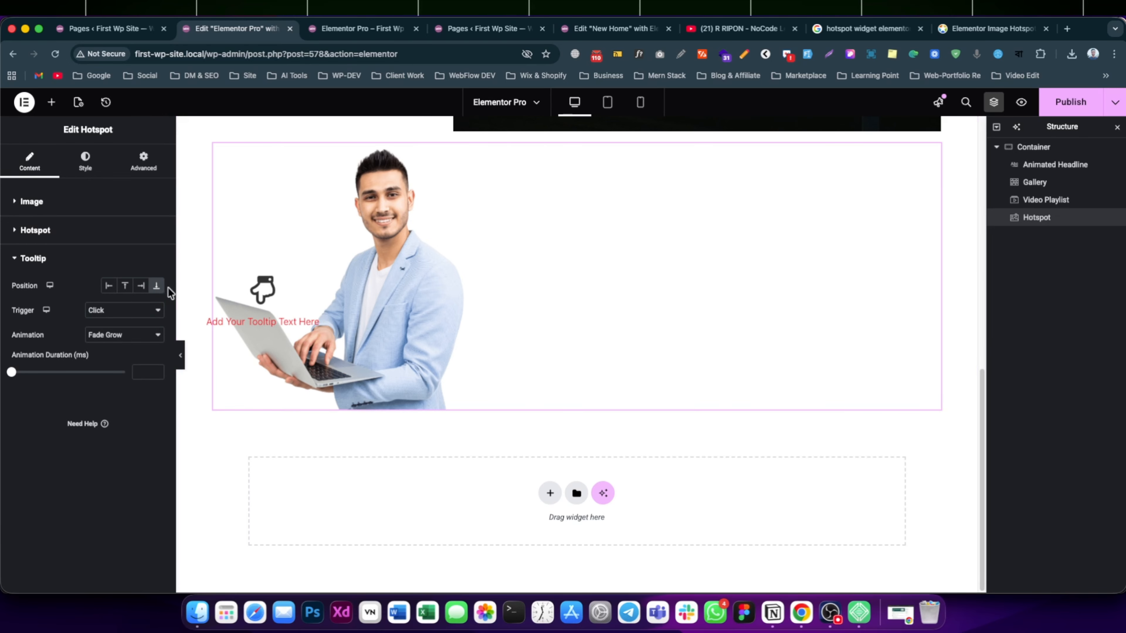
# Step: Give the hotspot a dark red box color, #AF3D3D
pyautogui.click(81, 177)
pyautogui.scroll(-5, 66, 355)
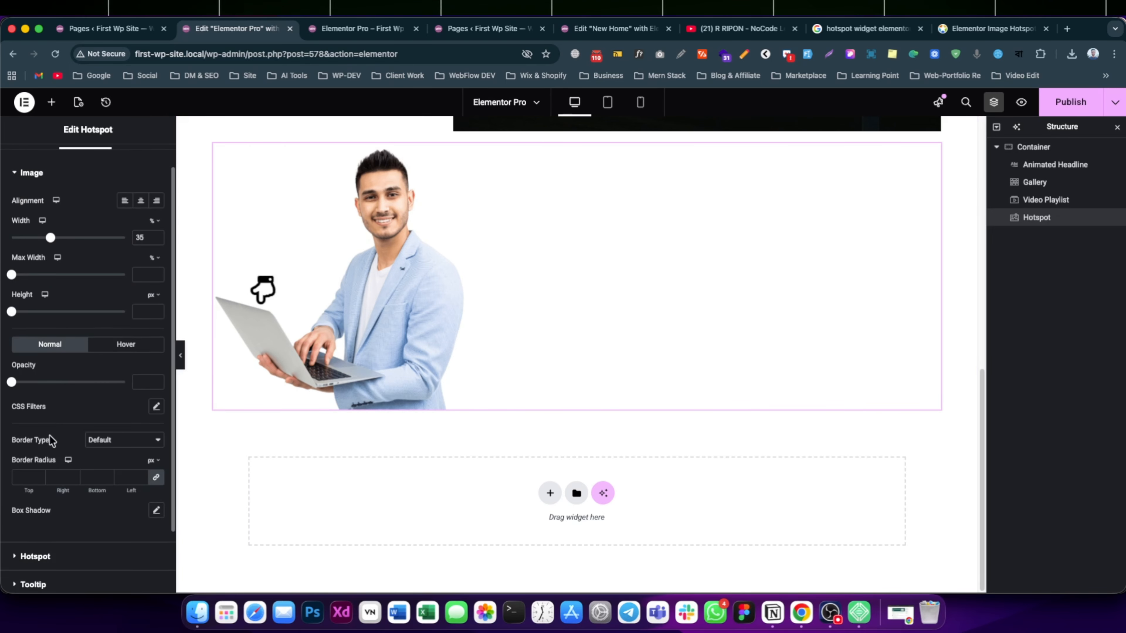
pyautogui.click(40, 481)
pyautogui.scroll(-2, 50, 462)
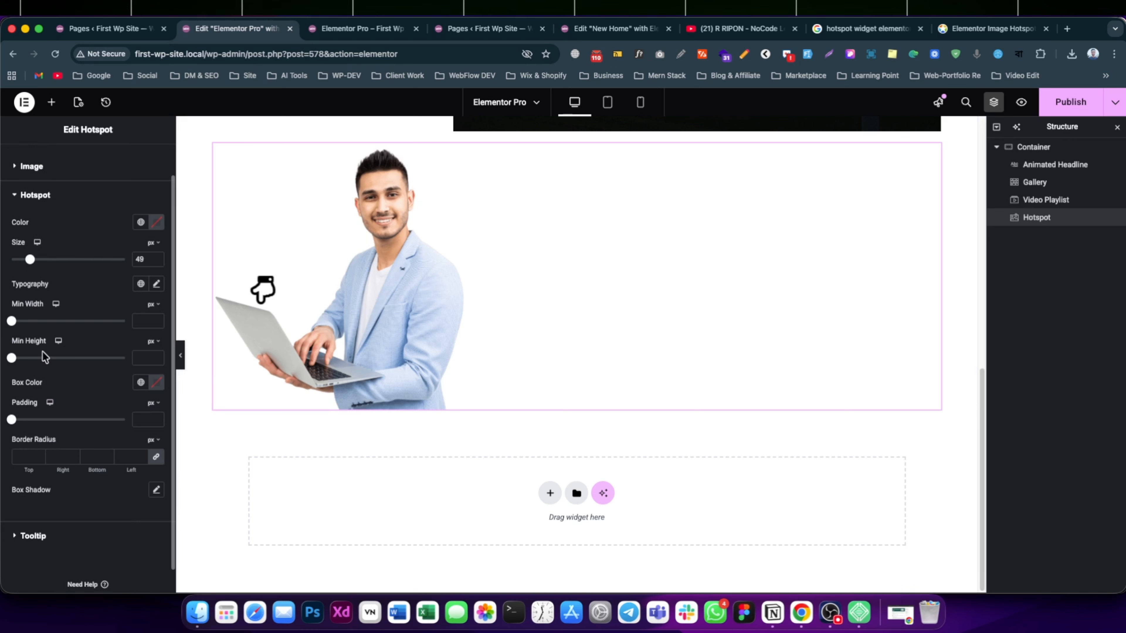
pyautogui.click(154, 284)
pyautogui.click(154, 284)
pyautogui.scroll(-1, 16, 443)
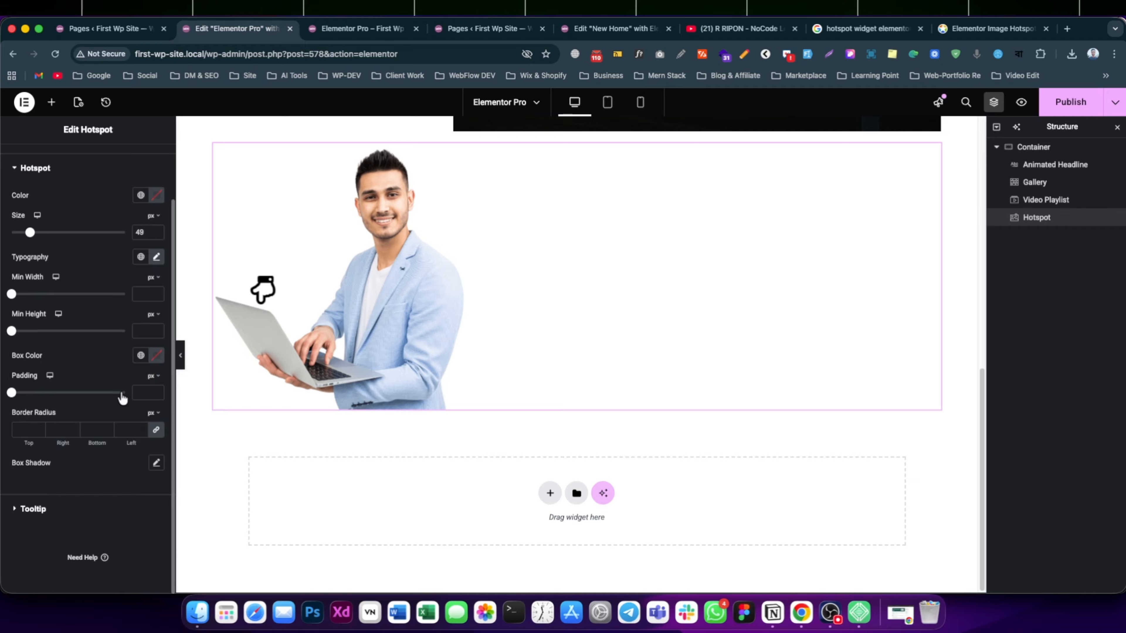
pyautogui.click(157, 360)
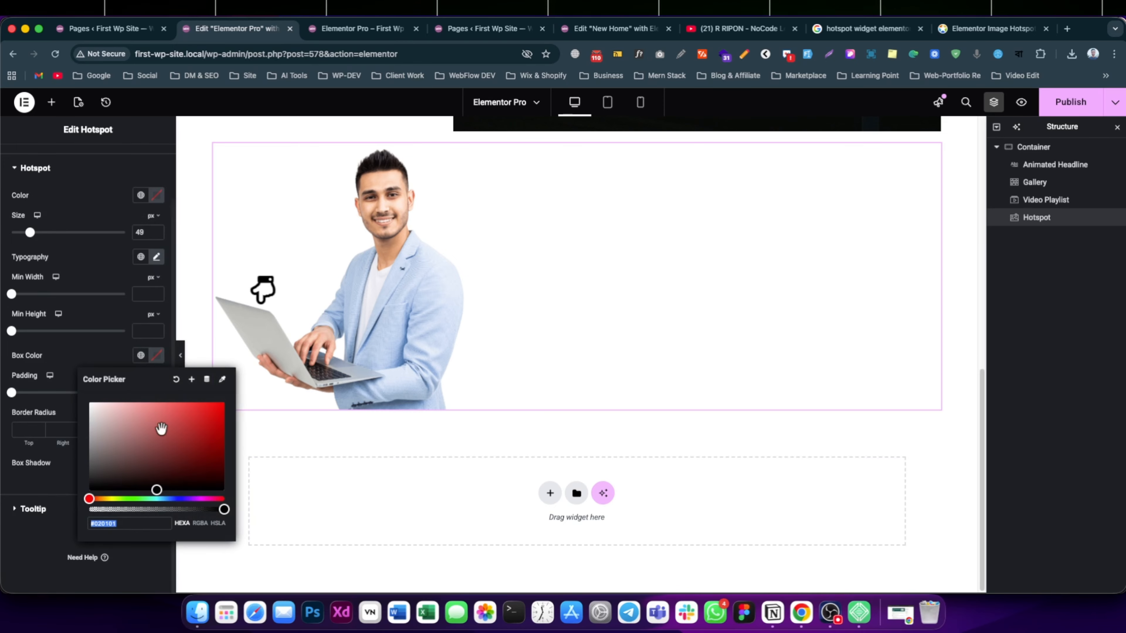
pyautogui.click(176, 430)
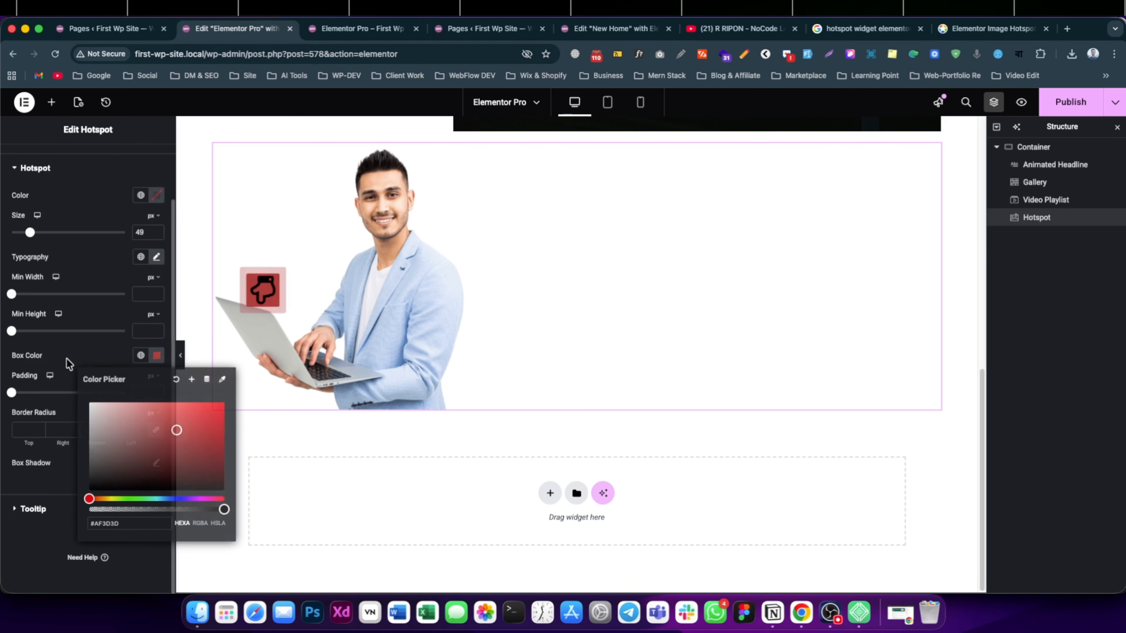
pyautogui.click(111, 254)
# Step: Set the hotspot icon's color to white
pyautogui.click(156, 196)
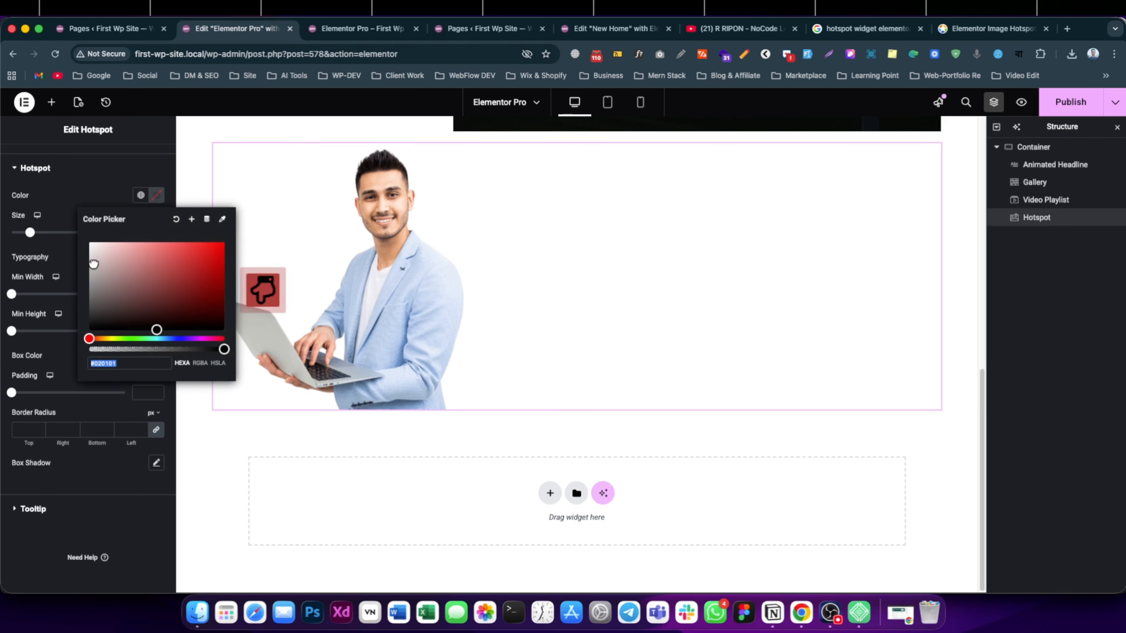
pyautogui.moveTo(94, 263); pyautogui.dragTo(70, 208)
pyautogui.click(67, 207)
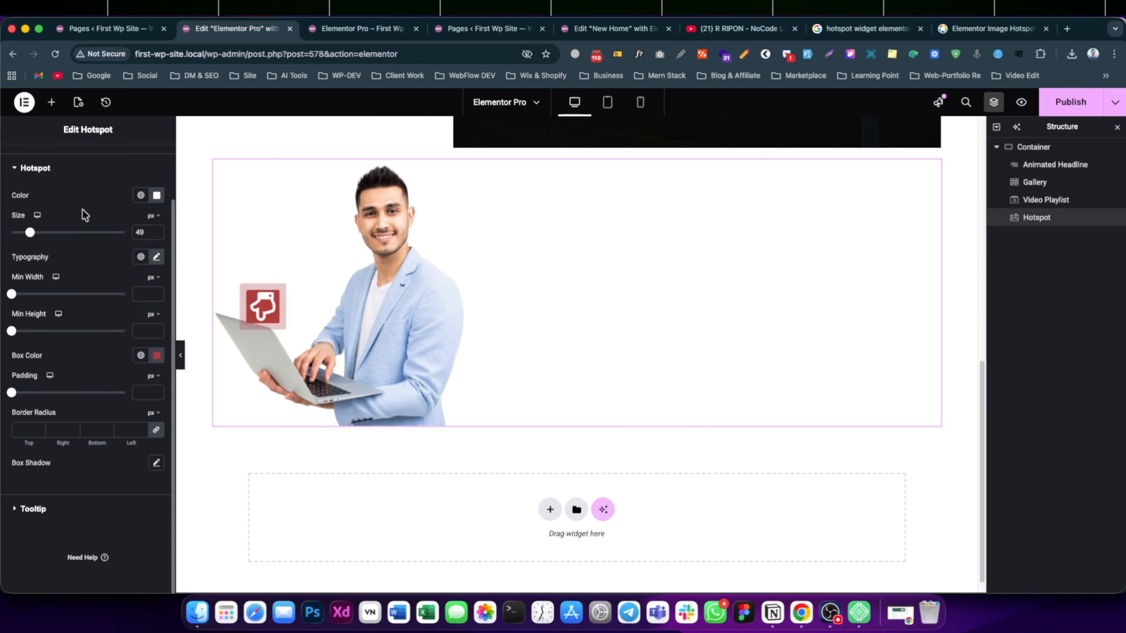
# Step: Try the Soft Beat and Overlay animations on the hotspot, and set the animation back to Expand
pyautogui.scroll(3, 38, 169)
pyautogui.click(30, 161)
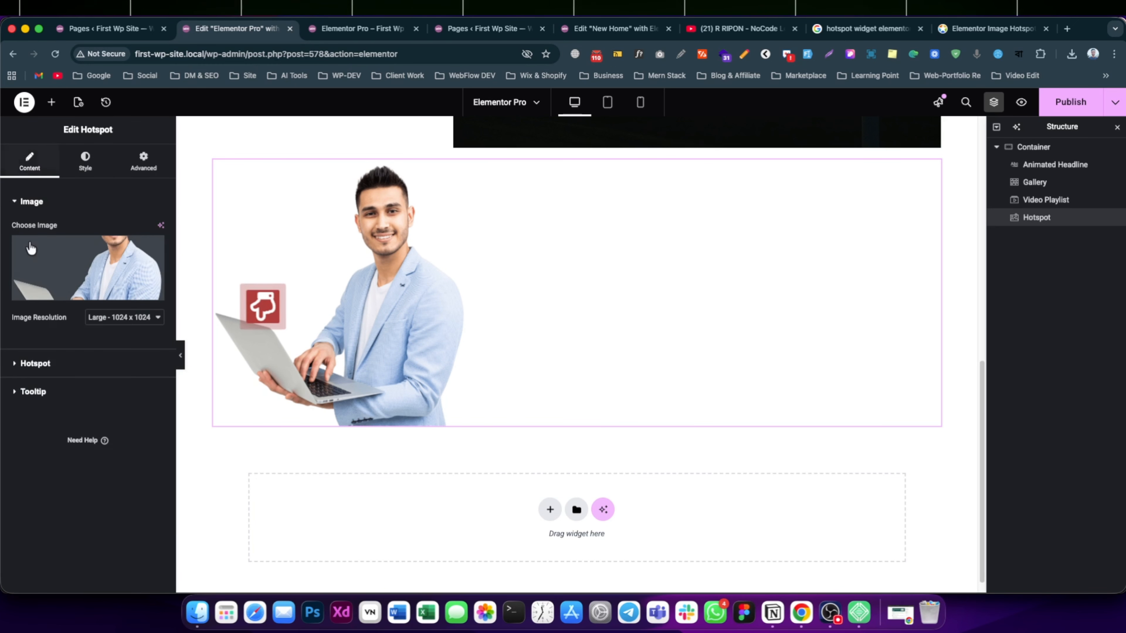
pyautogui.click(48, 363)
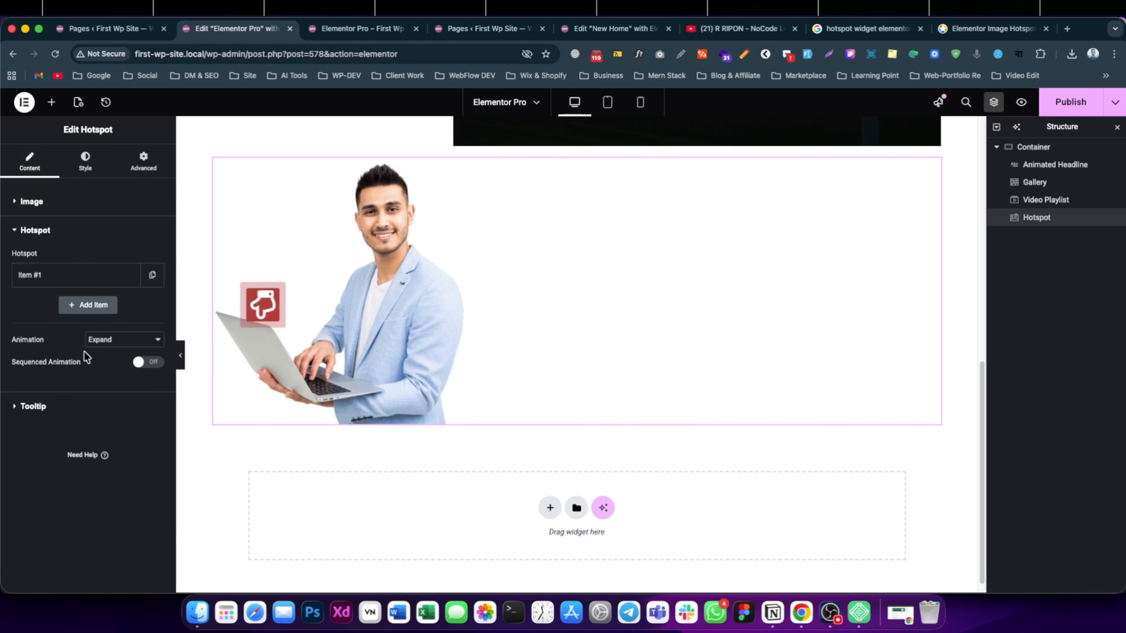
pyautogui.click(101, 341)
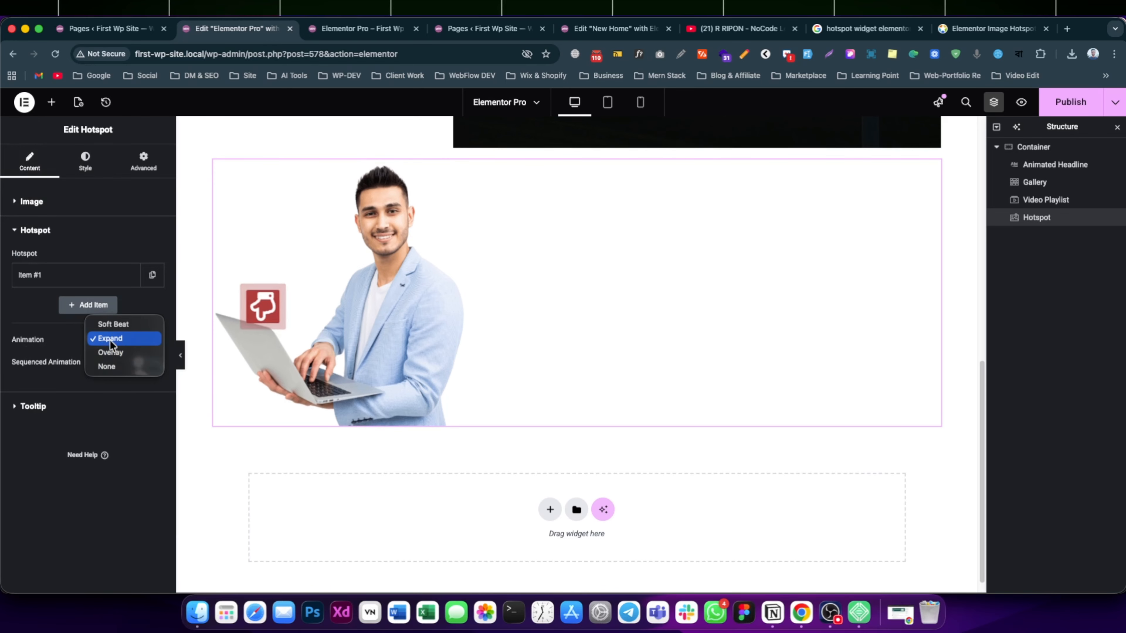
pyautogui.click(114, 325)
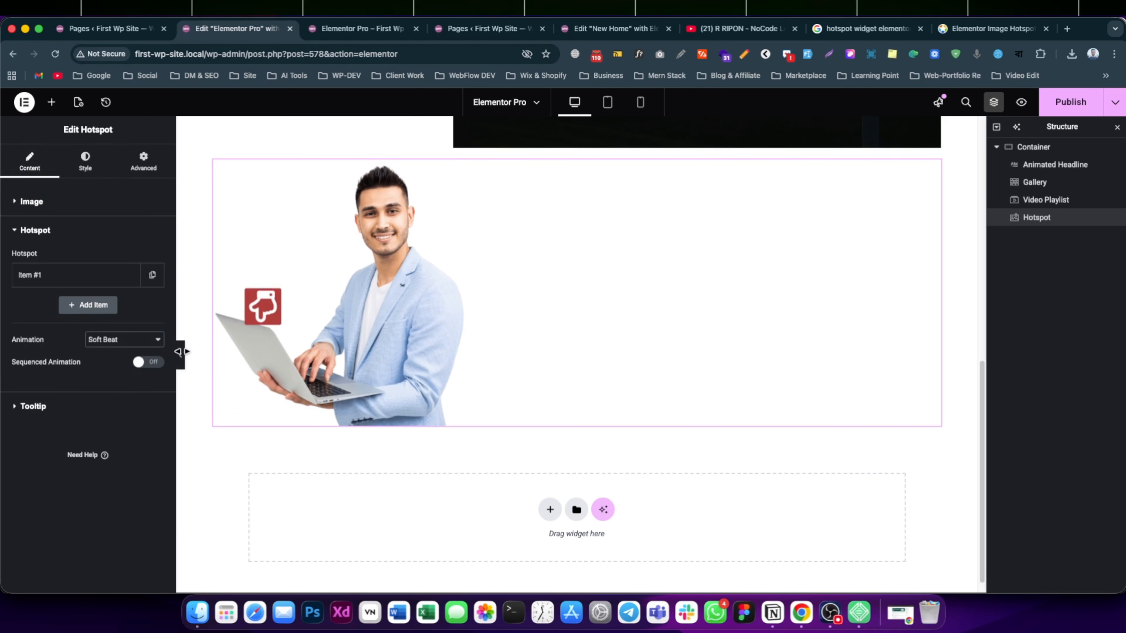
pyautogui.click(123, 343)
pyautogui.click(124, 366)
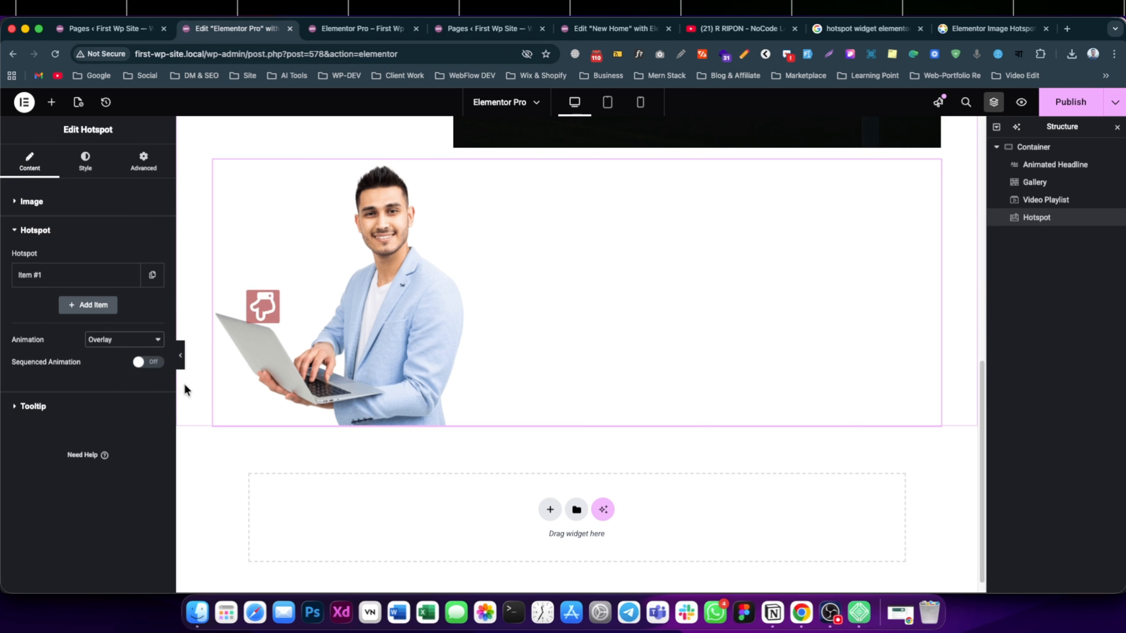
pyautogui.click(133, 342)
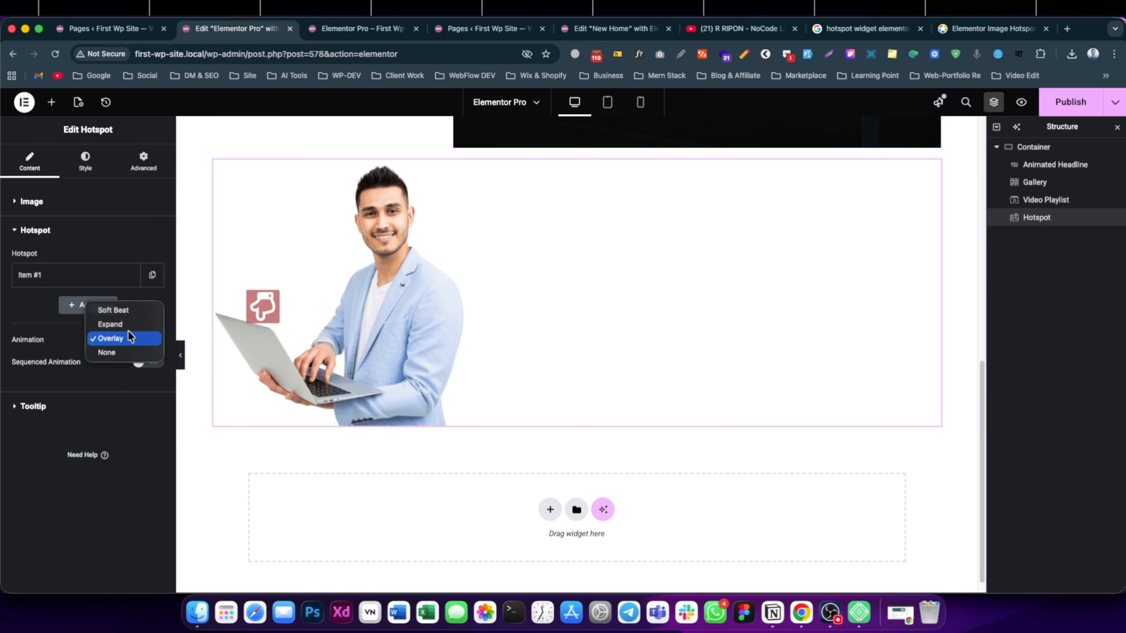
pyautogui.click(128, 325)
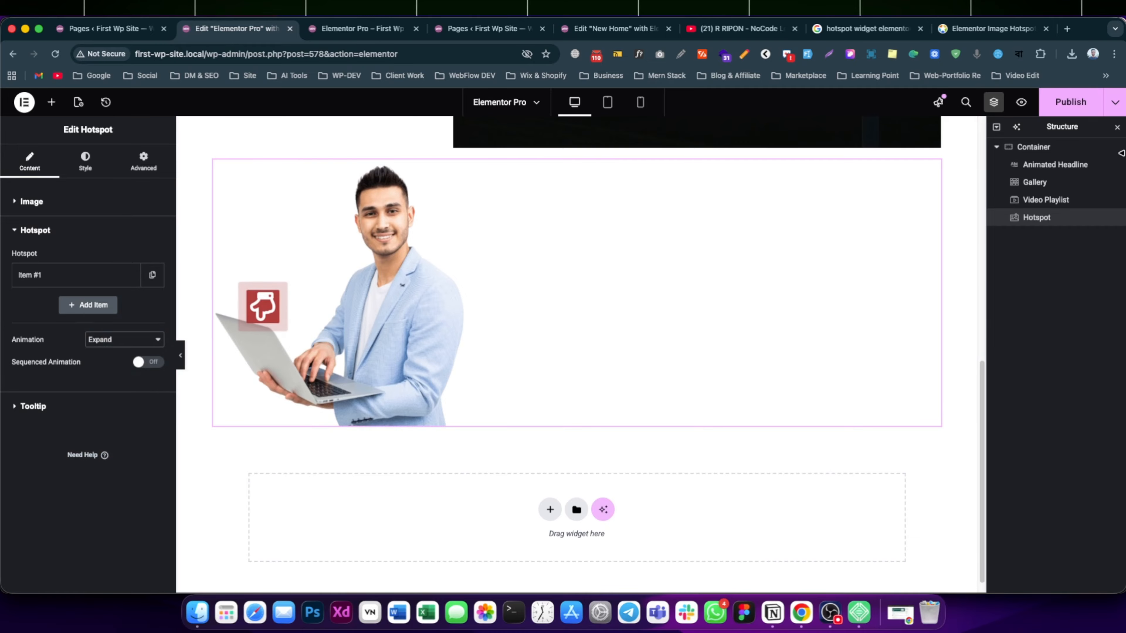
# Step: Publish the page with the hotspot changes
pyautogui.click(1081, 109)
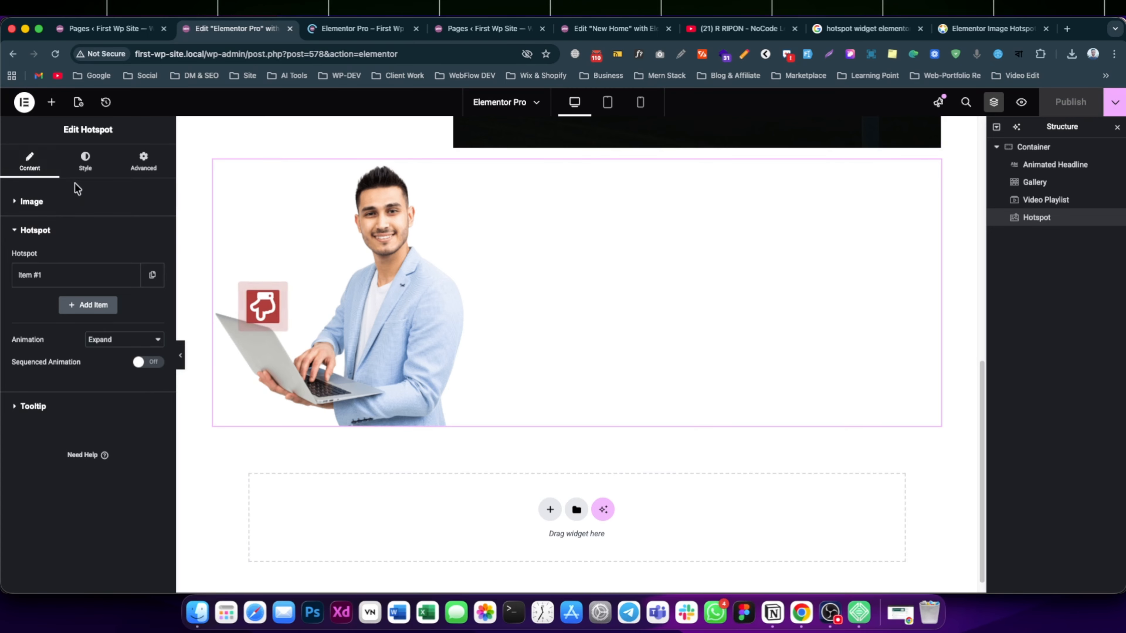
# Step: Set the tooltip box's maximum width to 2000 px
pyautogui.click(85, 161)
pyautogui.scroll(-3, 92, 401)
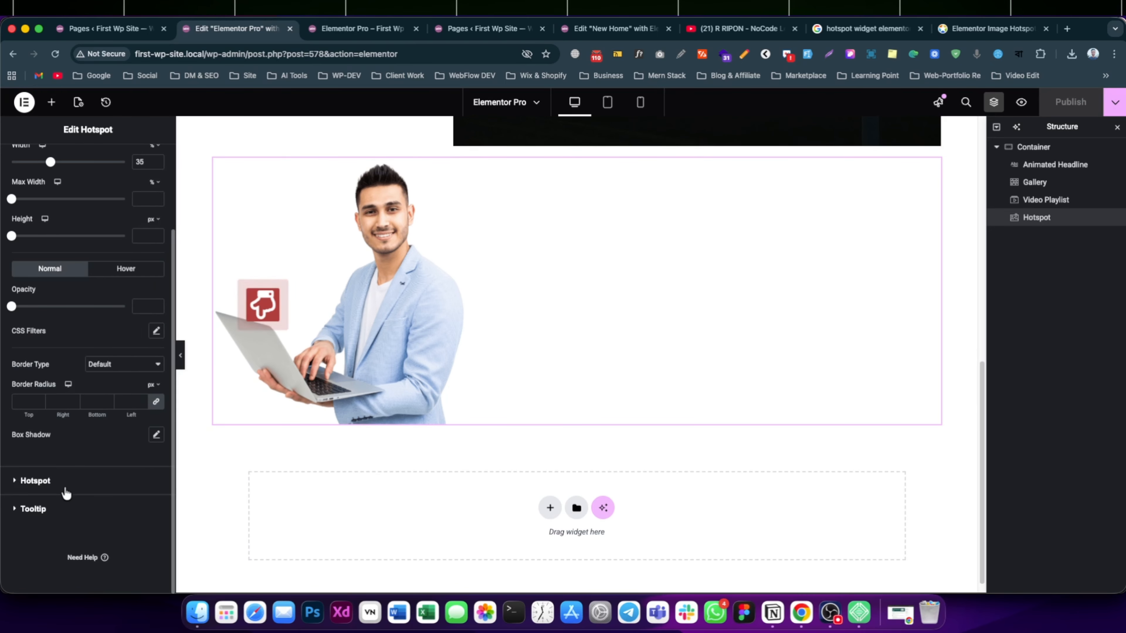
pyautogui.click(34, 511)
pyautogui.scroll(-1, 53, 465)
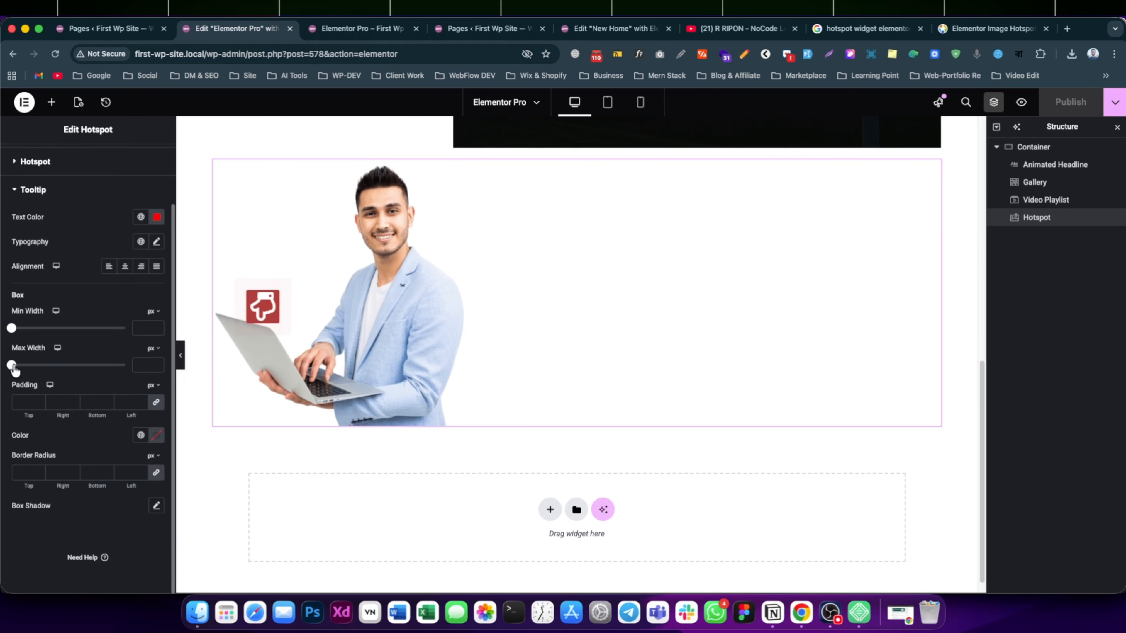
pyautogui.moveTo(11, 364); pyautogui.dragTo(140, 364)
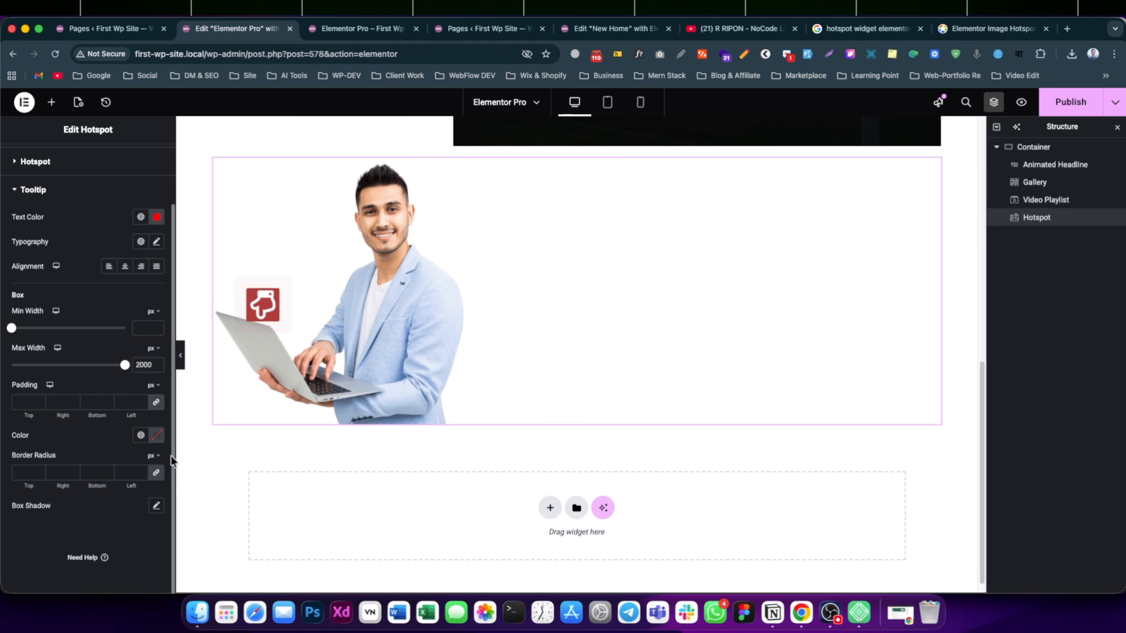
# Step: Set the tooltip's box color to black and its text color to white
pyautogui.click(157, 436)
pyautogui.moveTo(156, 370); pyautogui.dragTo(90, 373)
pyautogui.click(66, 445)
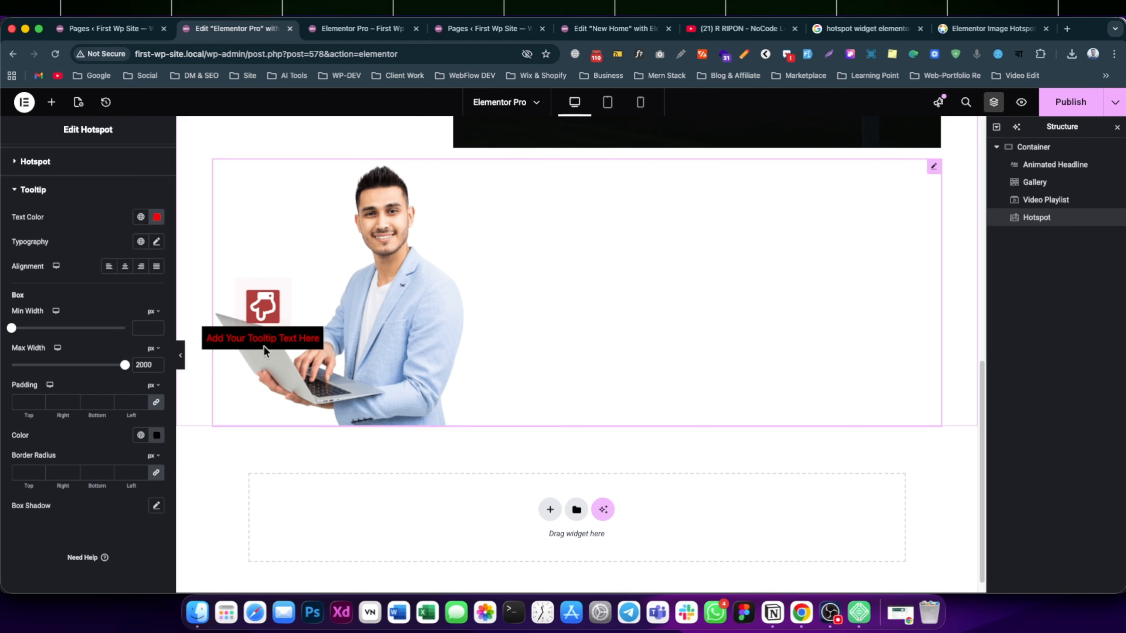
pyautogui.click(157, 217)
pyautogui.moveTo(129, 266); pyautogui.dragTo(63, 248)
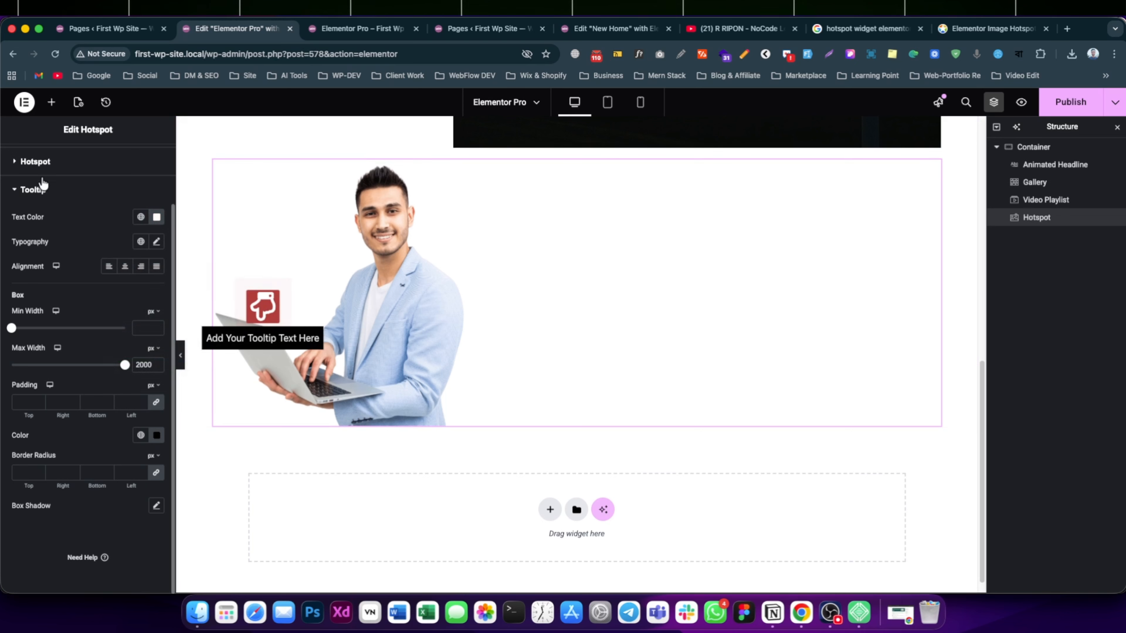
# Step: Change the tooltip's trigger to Hover and test it on the hotspot
pyautogui.scroll(3, 42, 184)
pyautogui.click(31, 162)
pyautogui.click(38, 393)
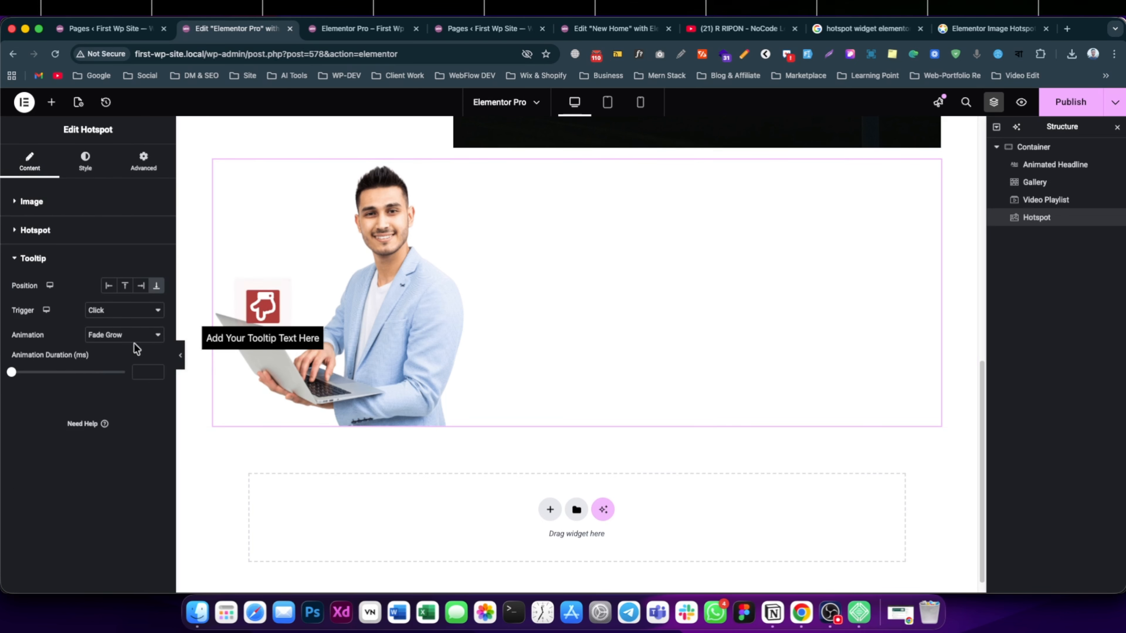
pyautogui.click(116, 314)
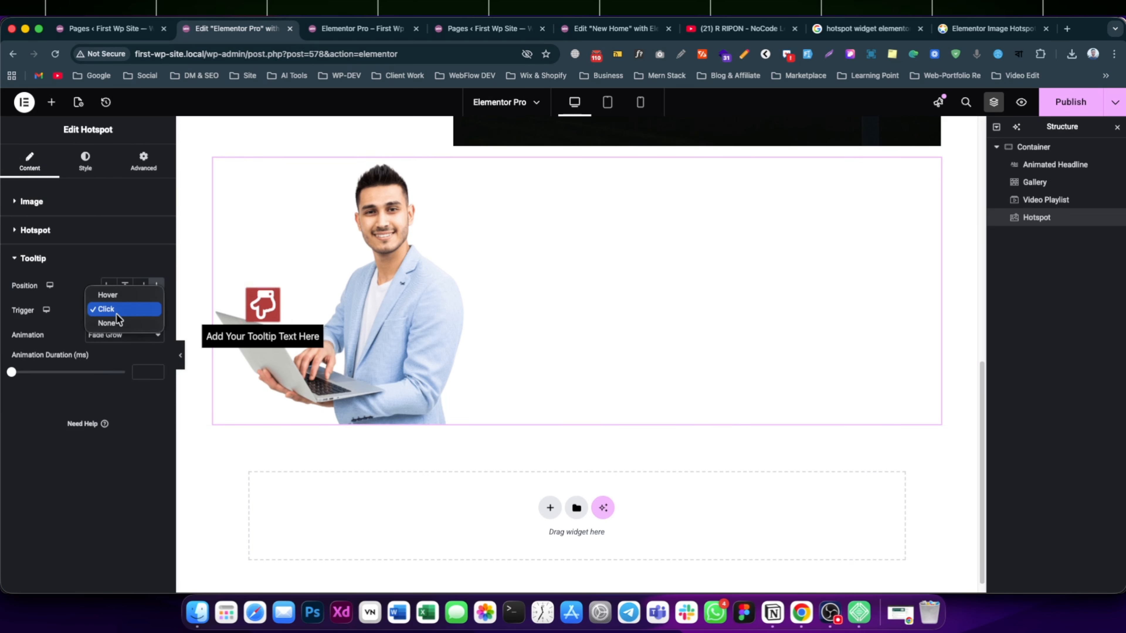
pyautogui.click(112, 296)
pyautogui.moveTo(258, 308)
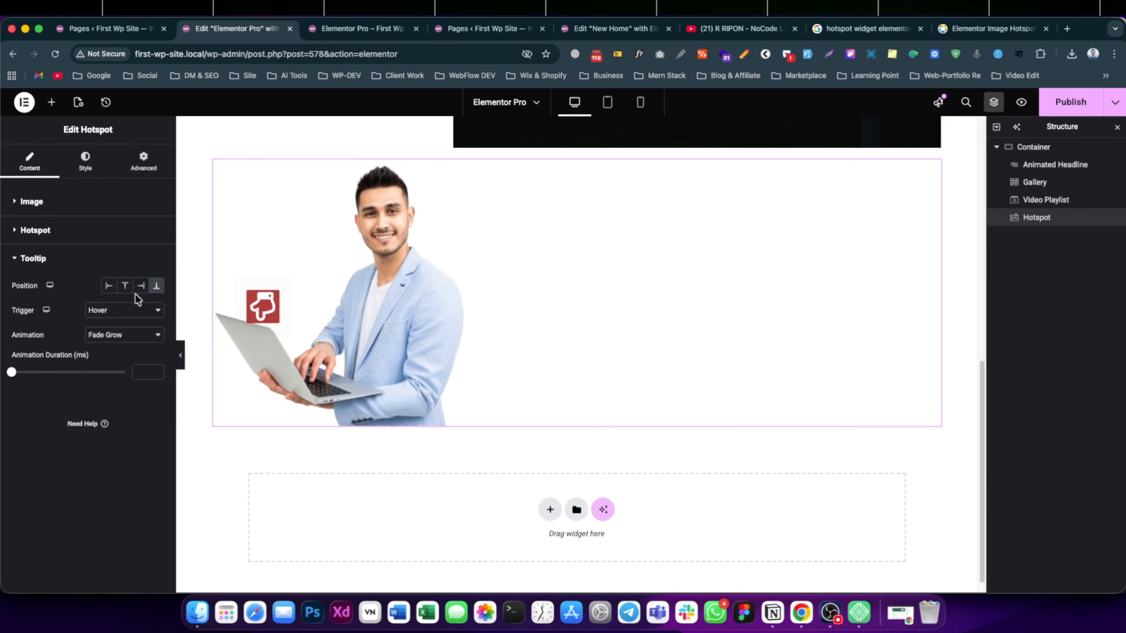
# Step: Try the tooltip above, left of and below the hotspot, and set its position to top
pyautogui.click(125, 286)
pyautogui.moveTo(266, 316)
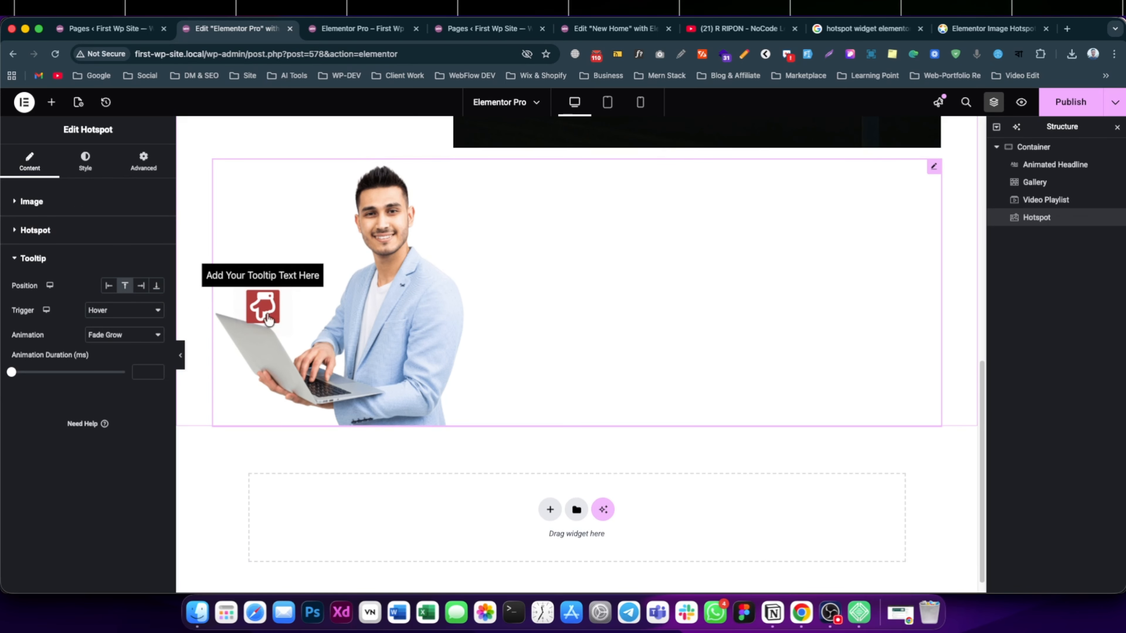
pyautogui.click(109, 285)
pyautogui.moveTo(266, 313)
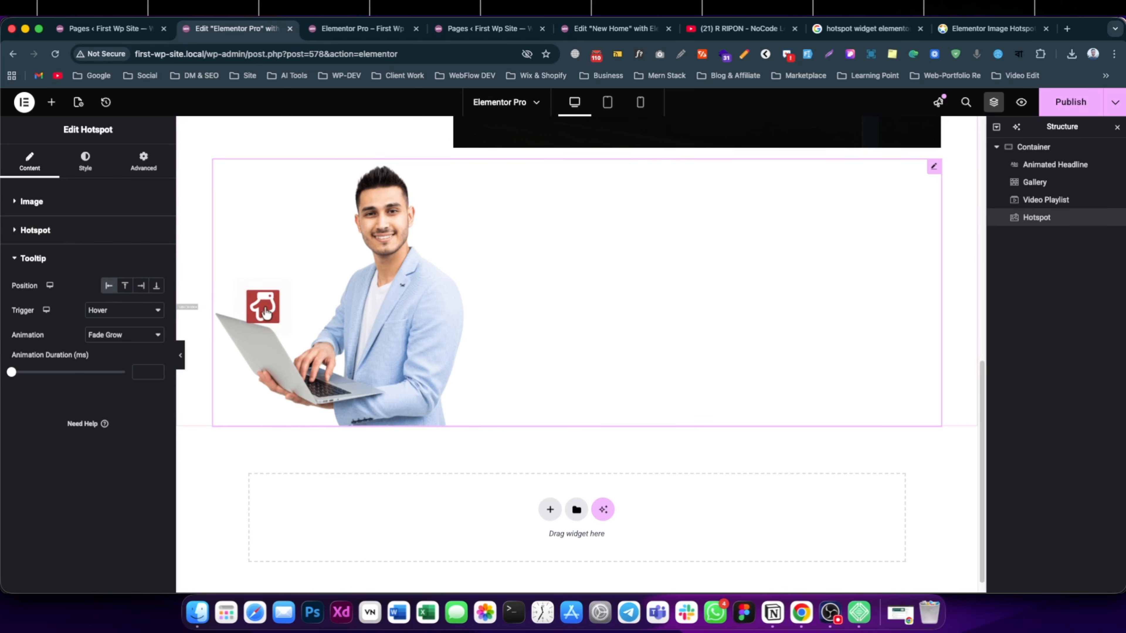
pyautogui.click(157, 286)
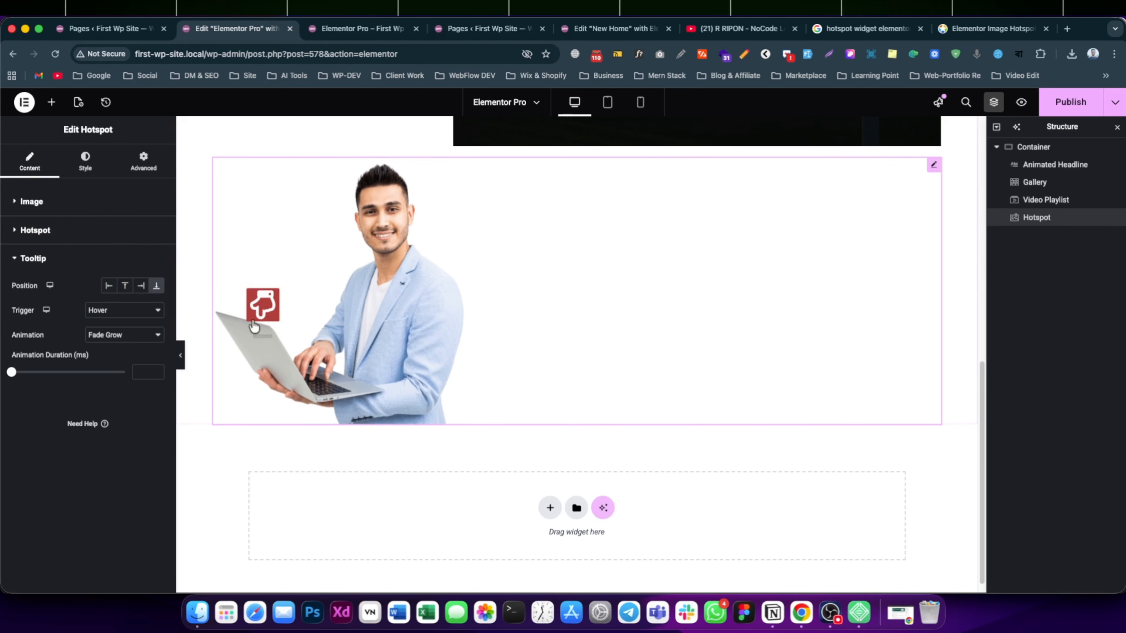
pyautogui.click(125, 286)
# Step: Publish the page and check the hotspot at the end of the live page
pyautogui.click(1088, 104)
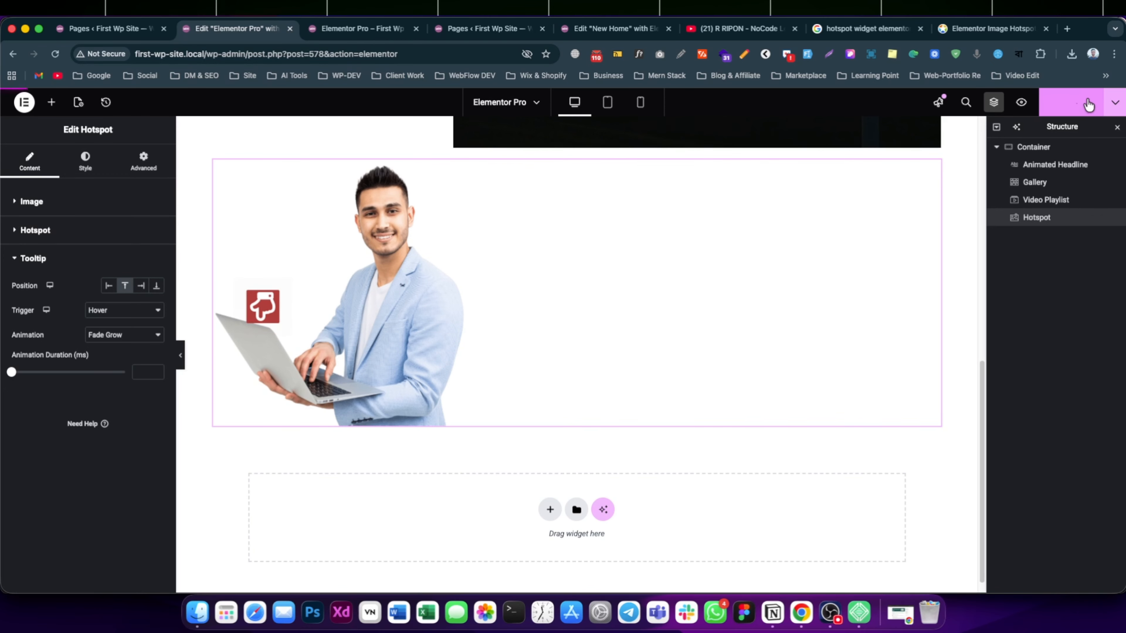
pyautogui.click(377, 28)
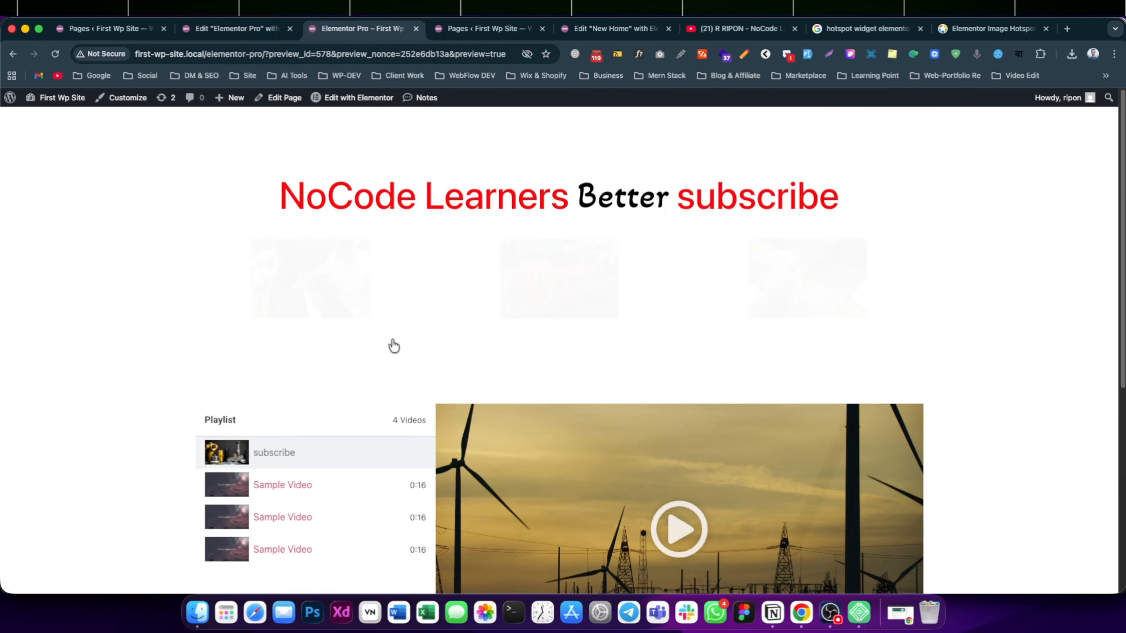
pyautogui.scroll(-6, 390, 350)
pyautogui.scroll(-1, 391, 354)
pyautogui.moveTo(224, 494)
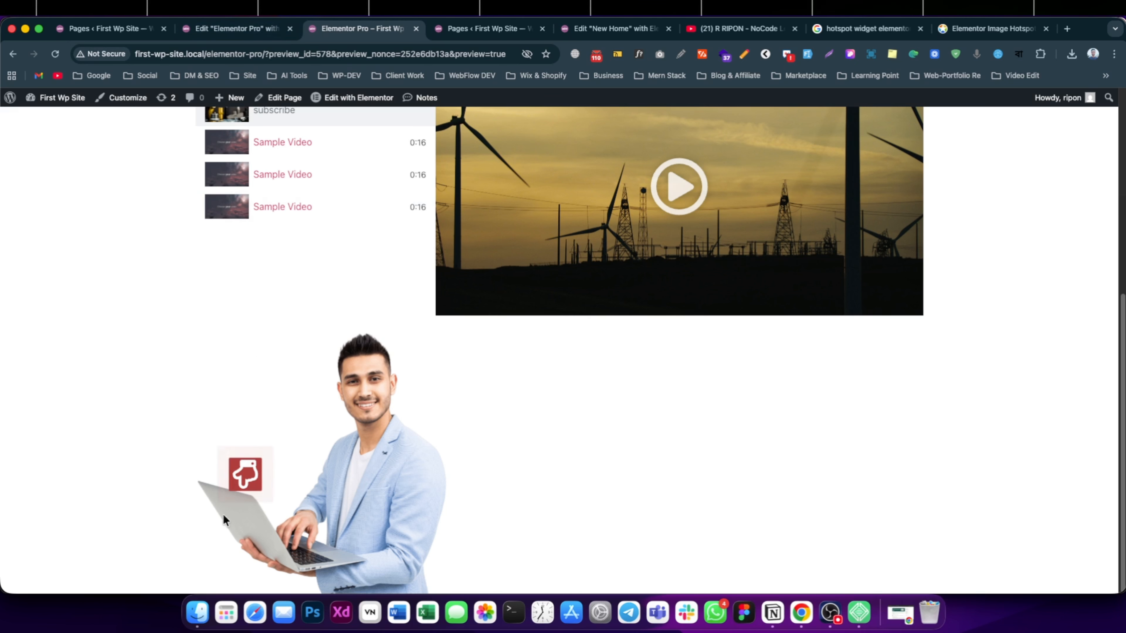
# Step: Return to the editor and duplicate the existing hotspot item
pyautogui.click(235, 28)
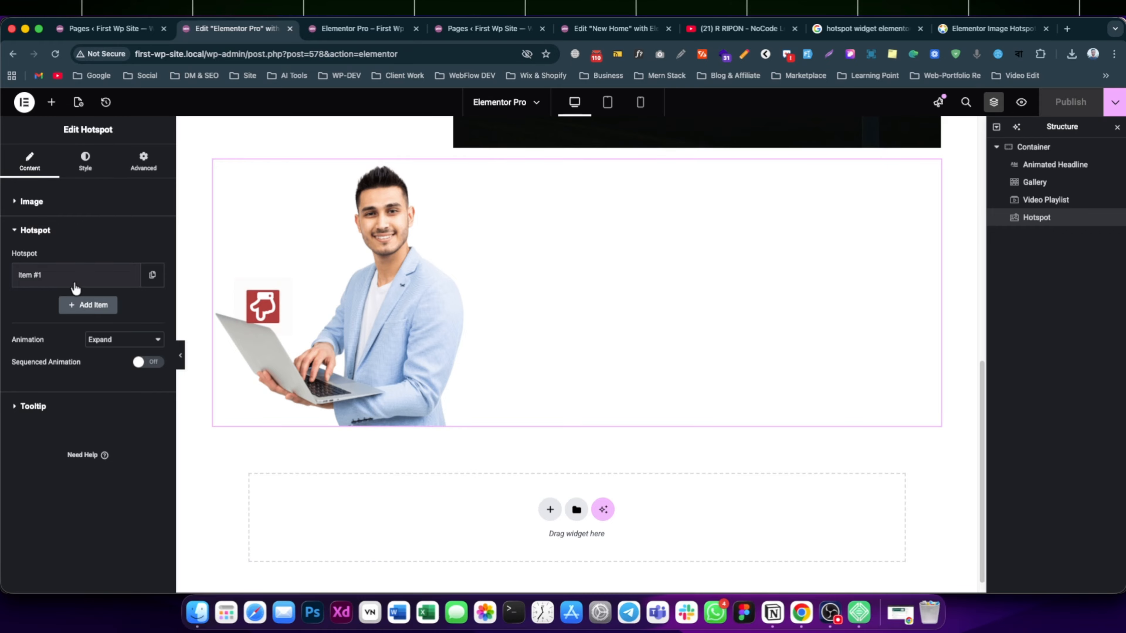
pyautogui.click(150, 276)
pyautogui.click(88, 306)
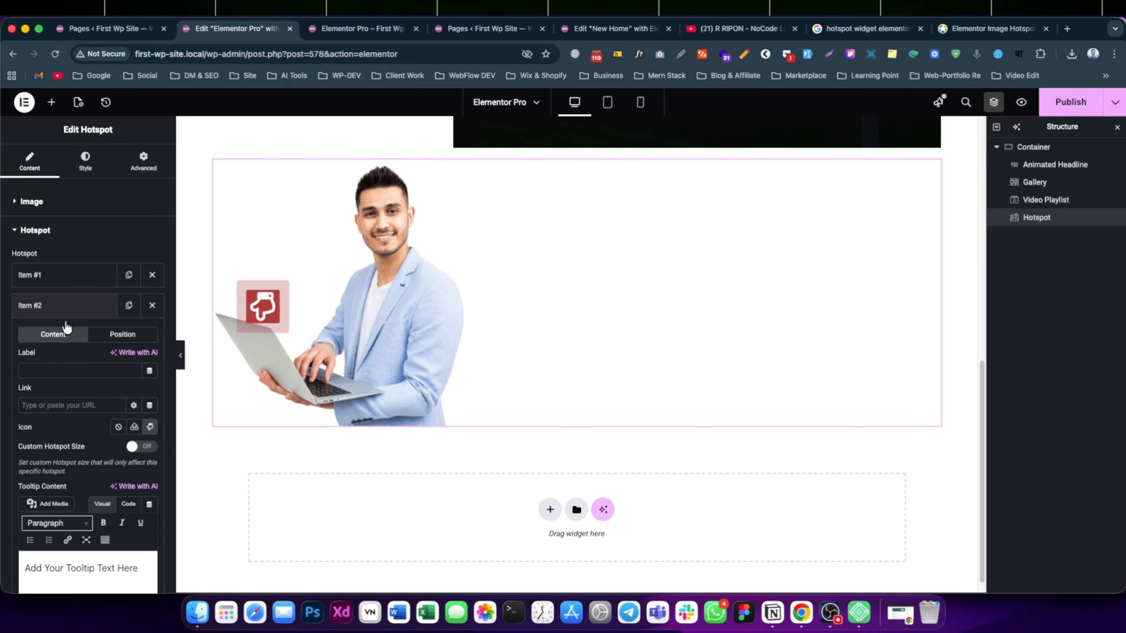
# Step: Move the second hotspot to the man's head with a horizontal offset of 64 and a vertical offset of 3
pyautogui.click(130, 340)
pyautogui.scroll(-1, 136, 413)
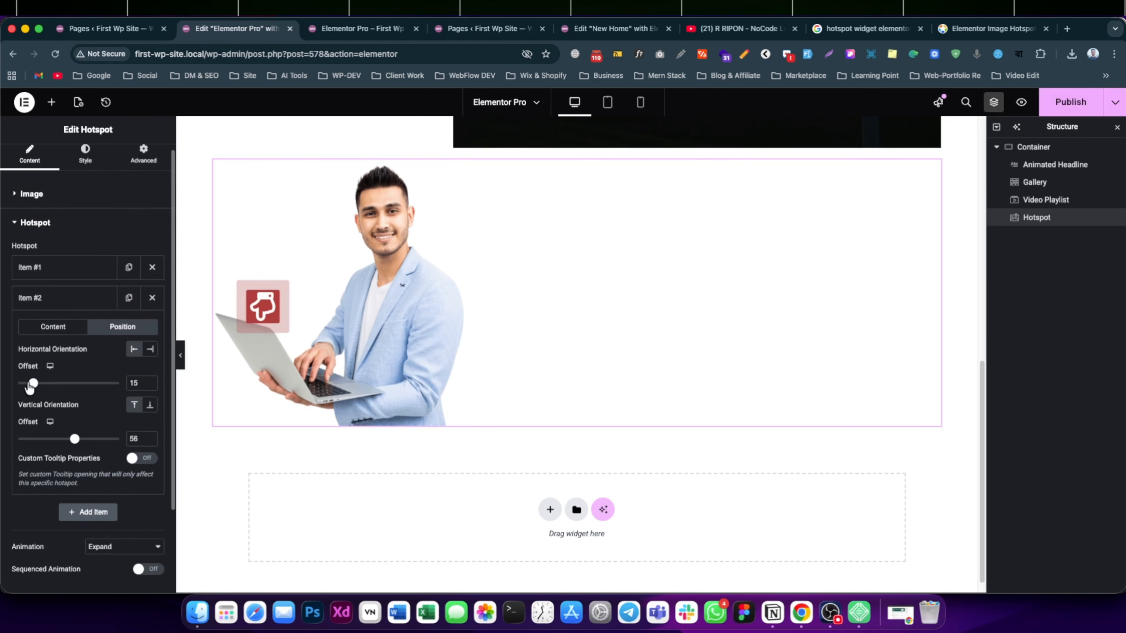
pyautogui.click(28, 384)
pyautogui.moveTo(70, 384); pyautogui.dragTo(82, 383)
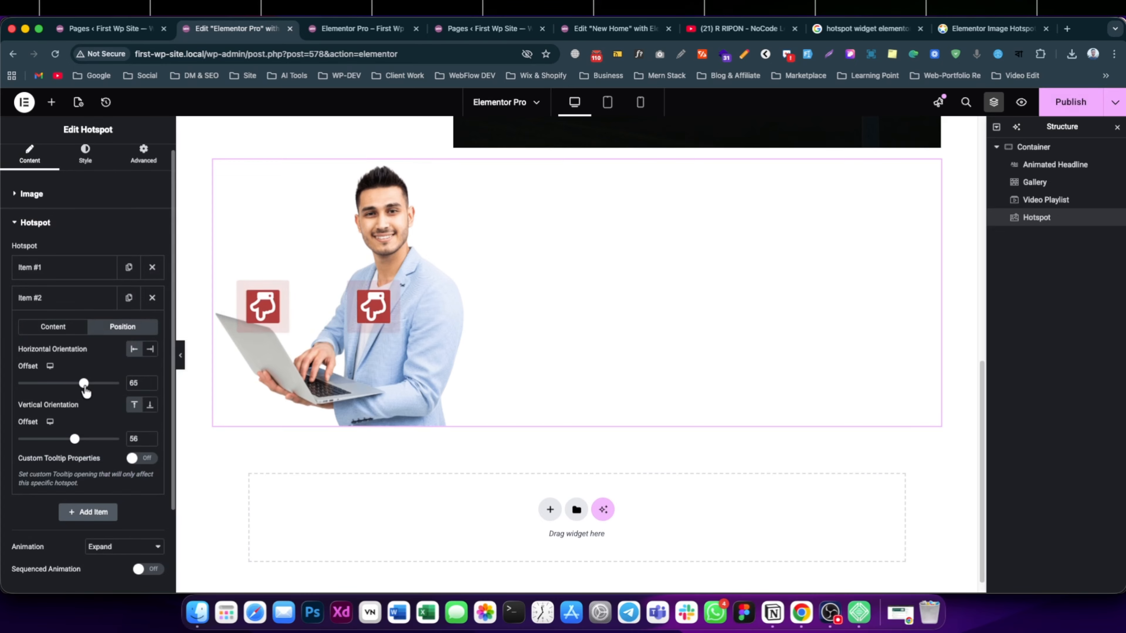
pyautogui.moveTo(75, 439); pyautogui.dragTo(24, 463)
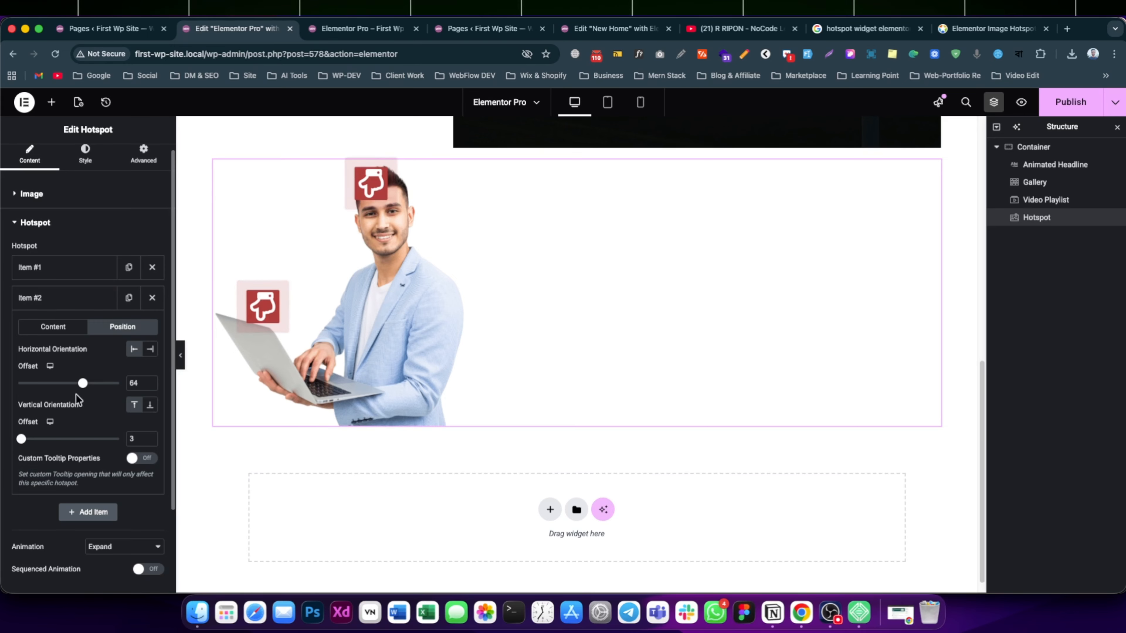
# Step: Change the second hotspot's icon to the Heart icon from the icon library
pyautogui.scroll(-3, 62, 444)
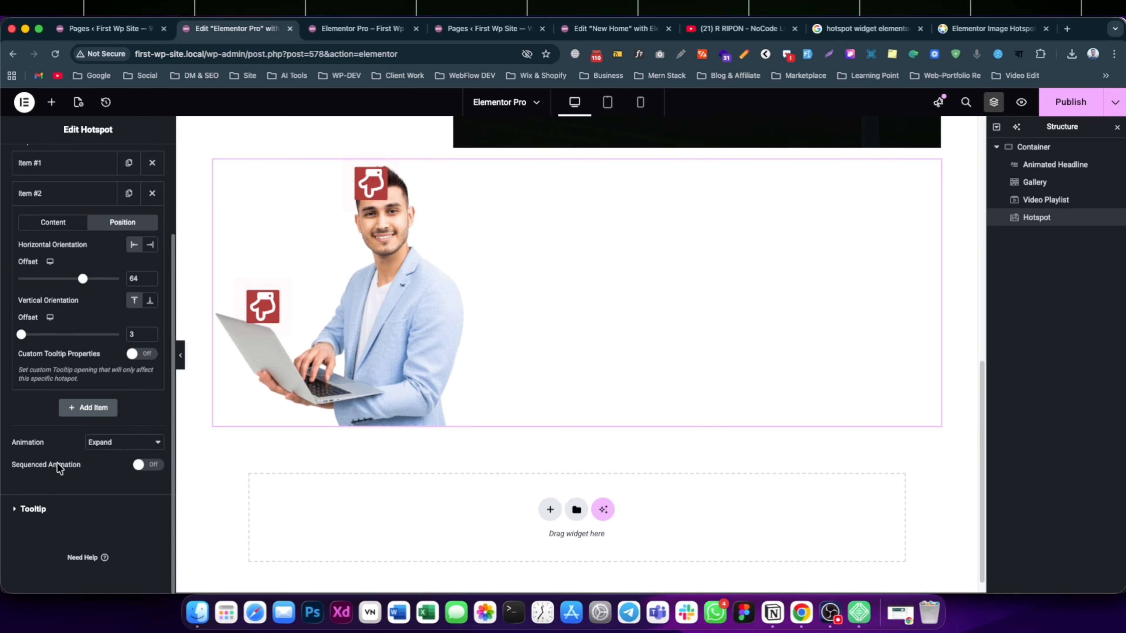
pyautogui.click(71, 224)
pyautogui.click(150, 315)
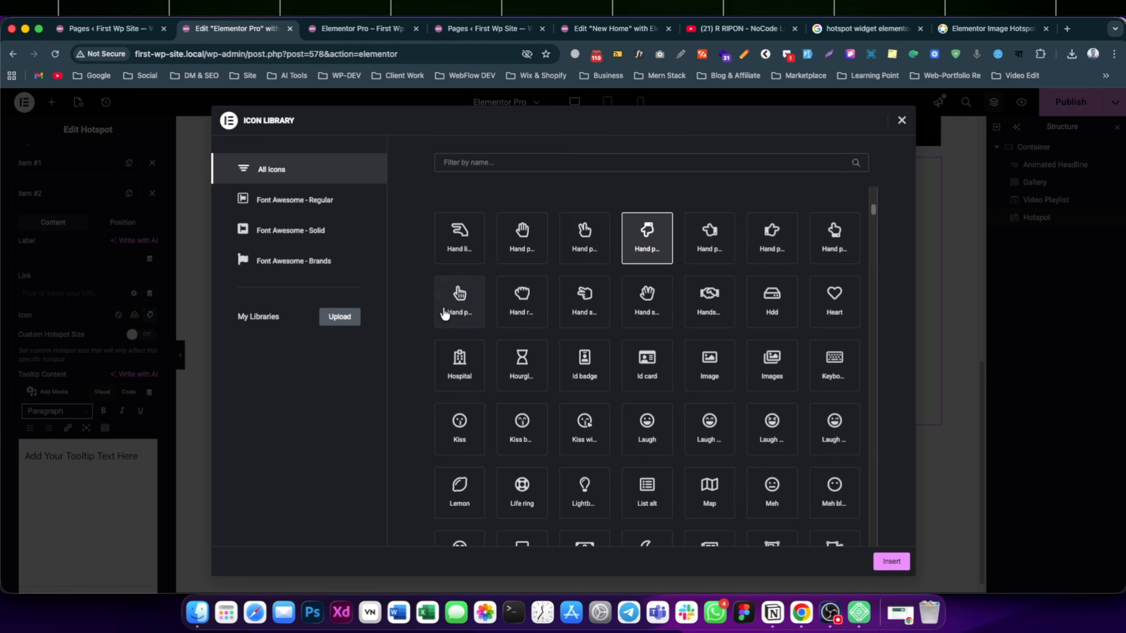
pyautogui.click(460, 297)
pyautogui.click(834, 298)
pyautogui.click(892, 562)
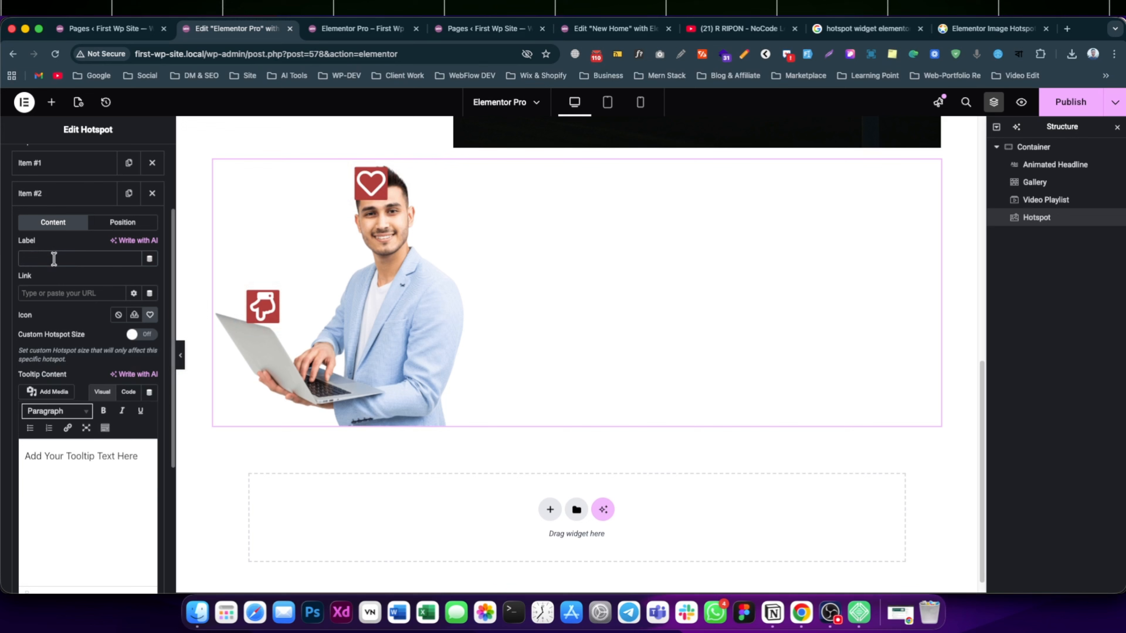
# Step: Label the second hotspot "Hello" and set its icon to none
pyautogui.click(54, 259)
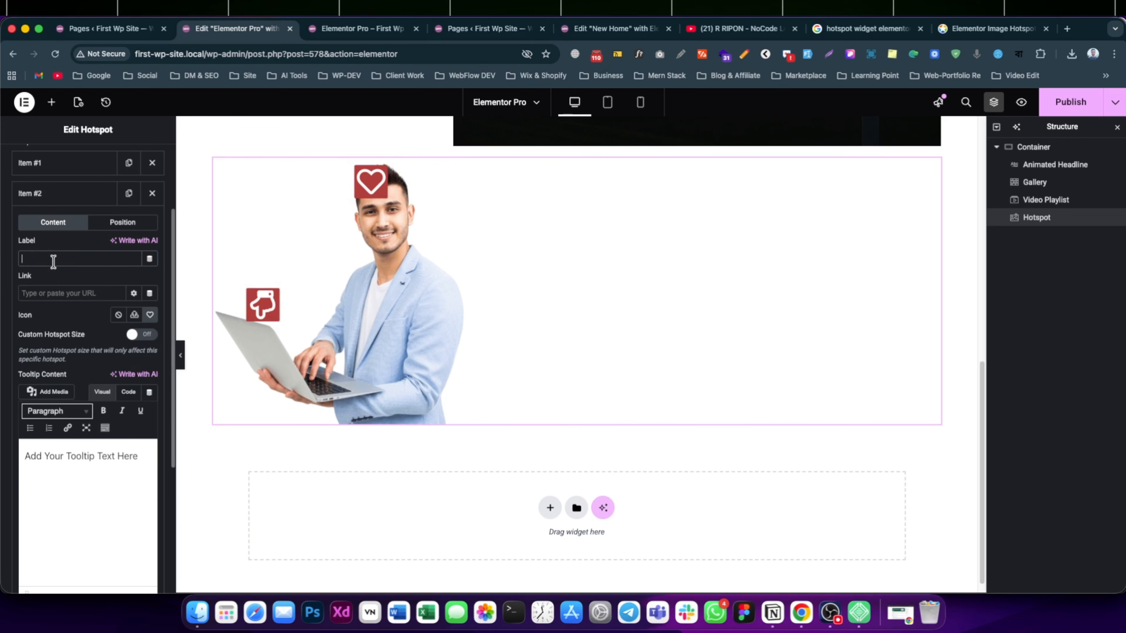
pyautogui.write('Hello')
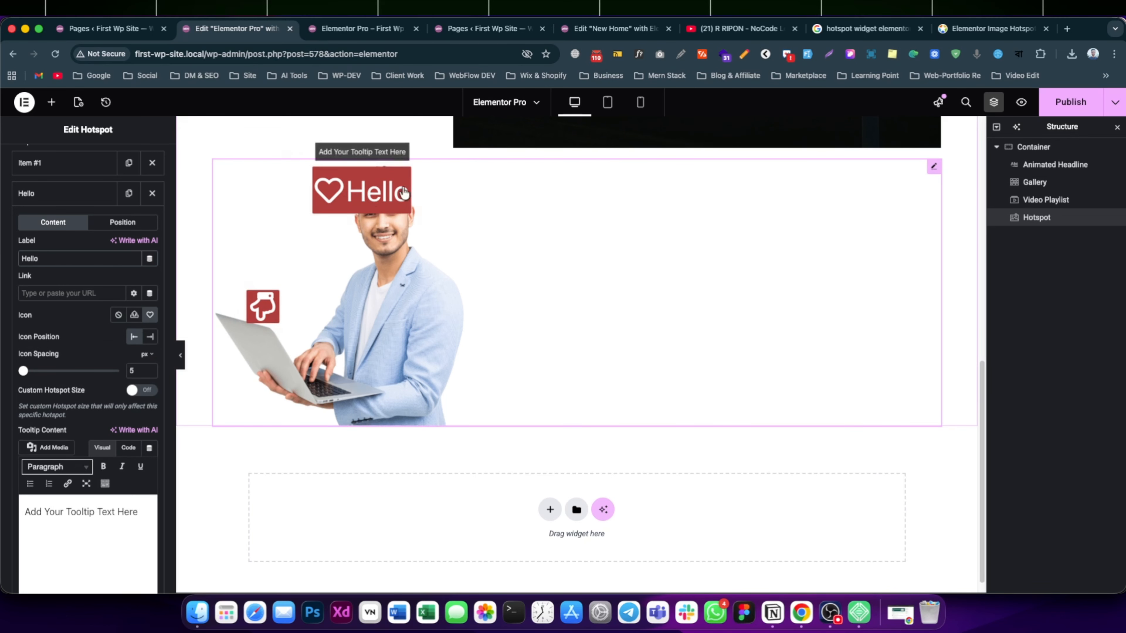
pyautogui.click(118, 315)
pyautogui.scroll(1, 84, 236)
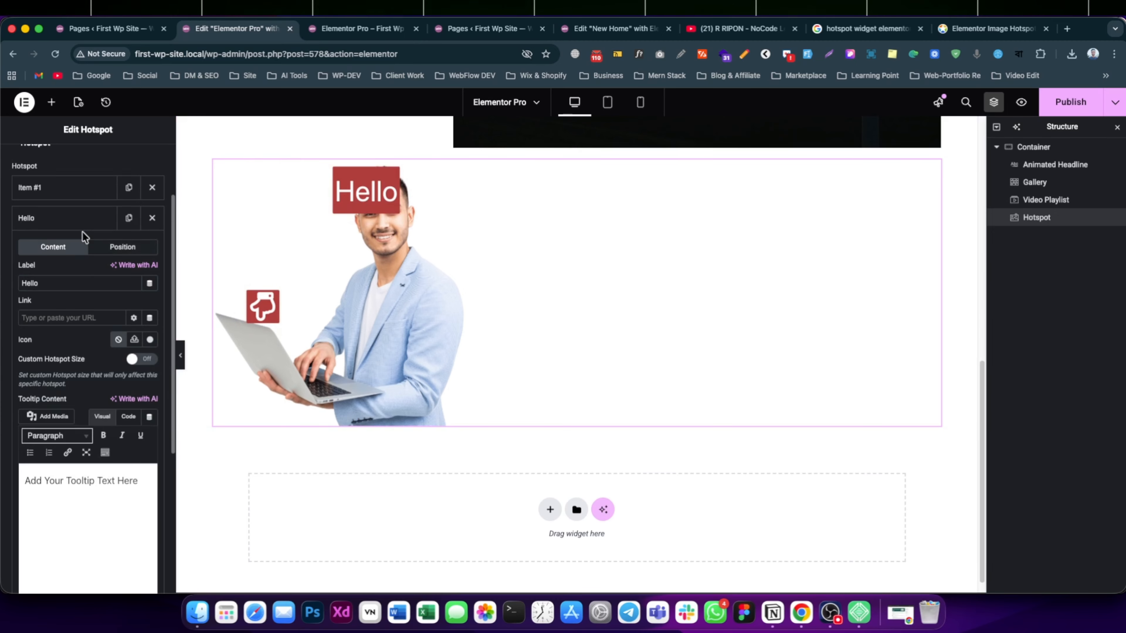
# Step: Set the hotspot image's width to 34%
pyautogui.scroll(2, 82, 213)
pyautogui.click(85, 160)
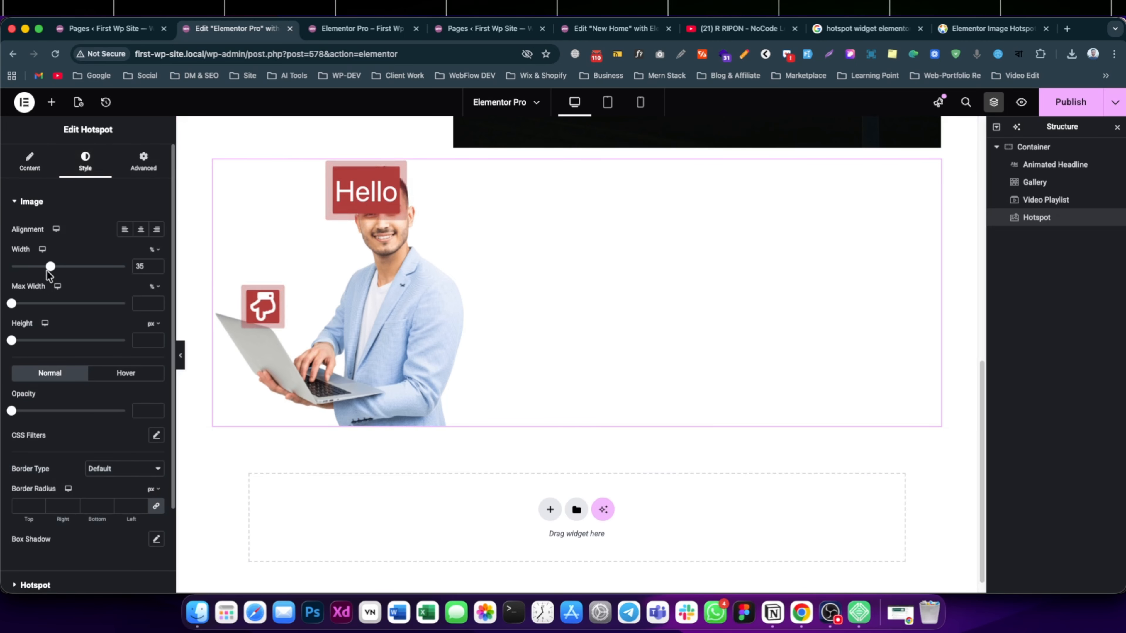
pyautogui.moveTo(50, 266); pyautogui.dragTo(50, 267)
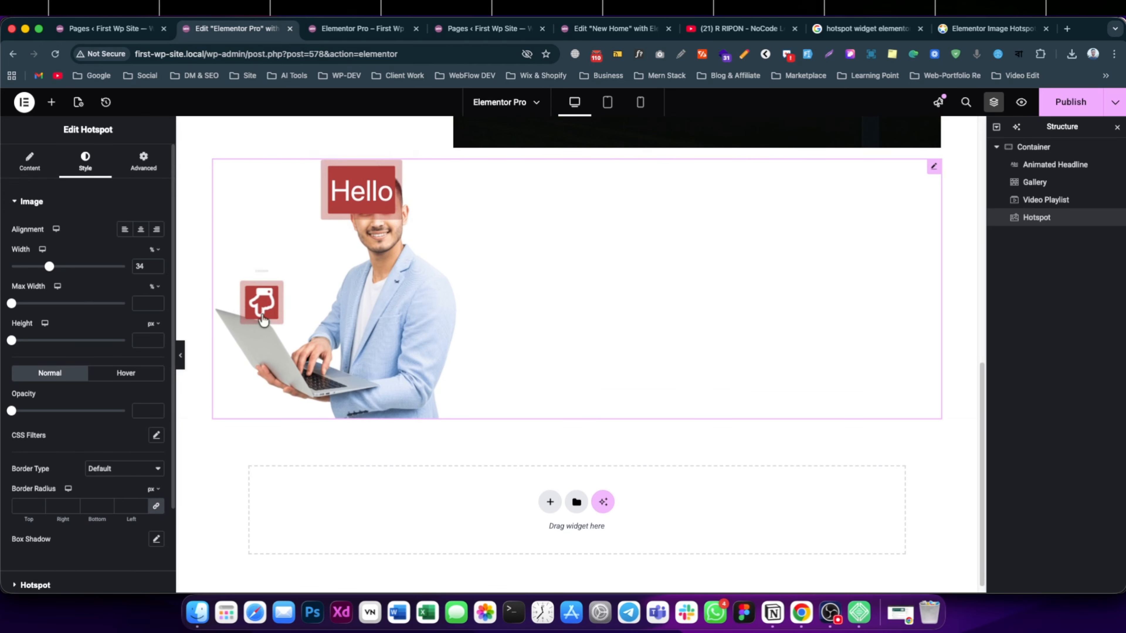
# Step: Set the hotspot typography size to 25 px
pyautogui.scroll(-4, 44, 440)
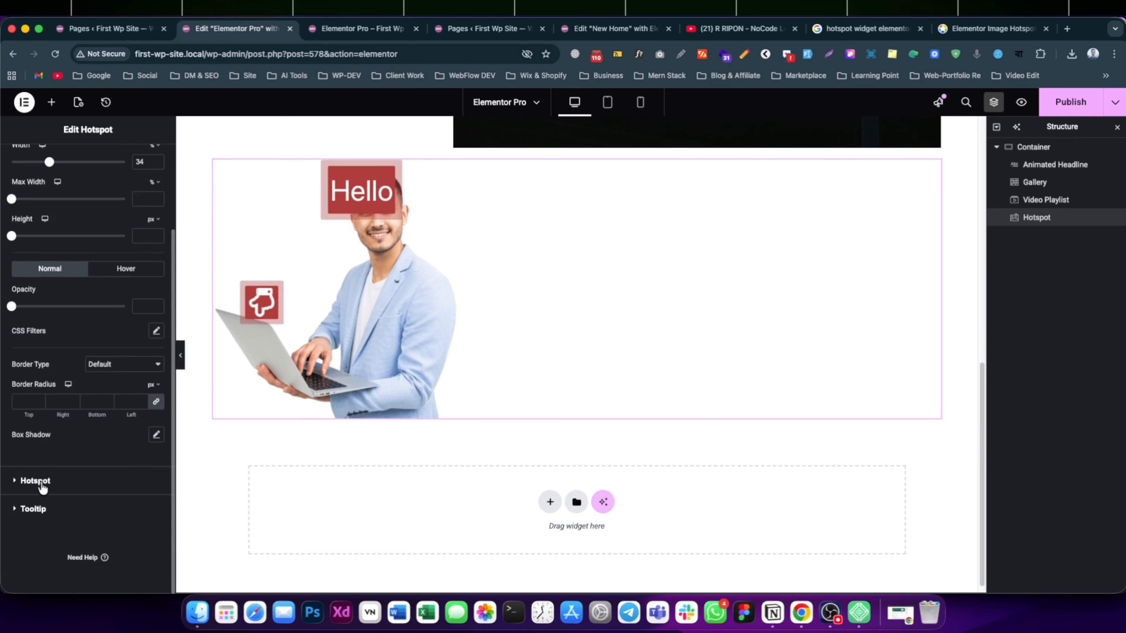
pyautogui.click(41, 483)
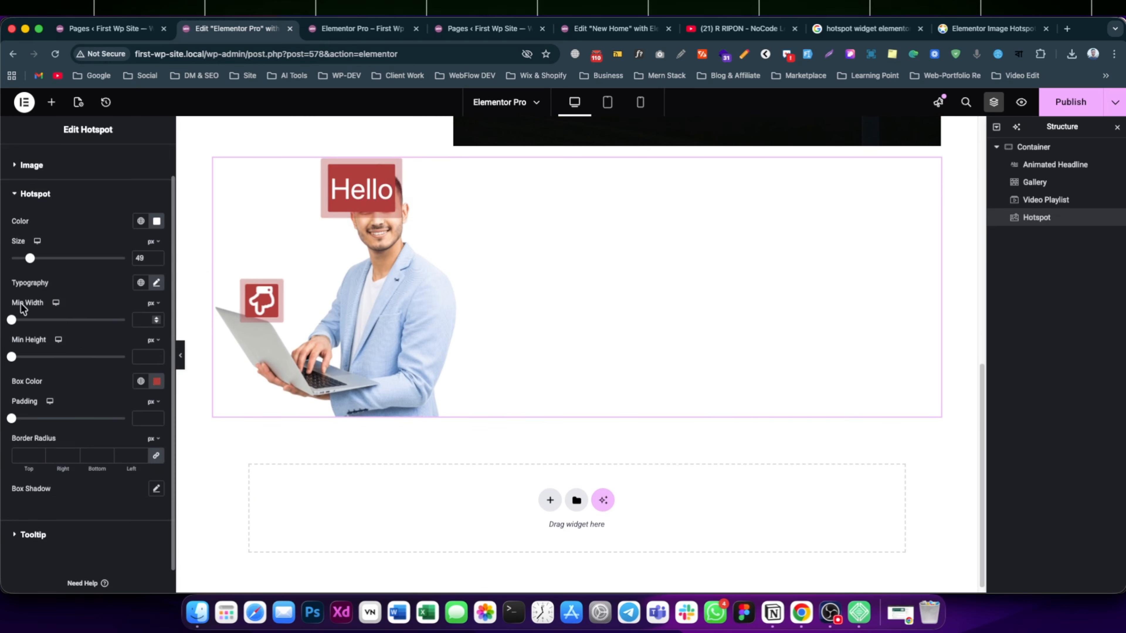
pyautogui.click(156, 283)
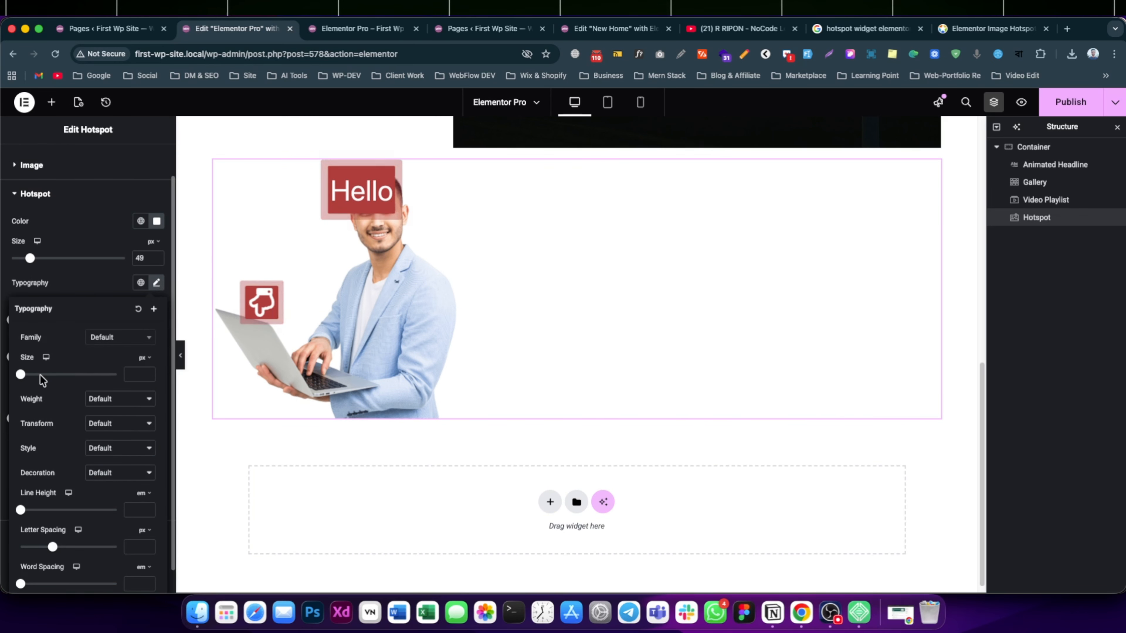
pyautogui.moveTo(21, 375)
pyautogui.mouseDown()
pyautogui.moveTo(41, 374)
pyautogui.moveTo(32, 374)
pyautogui.mouseUp()
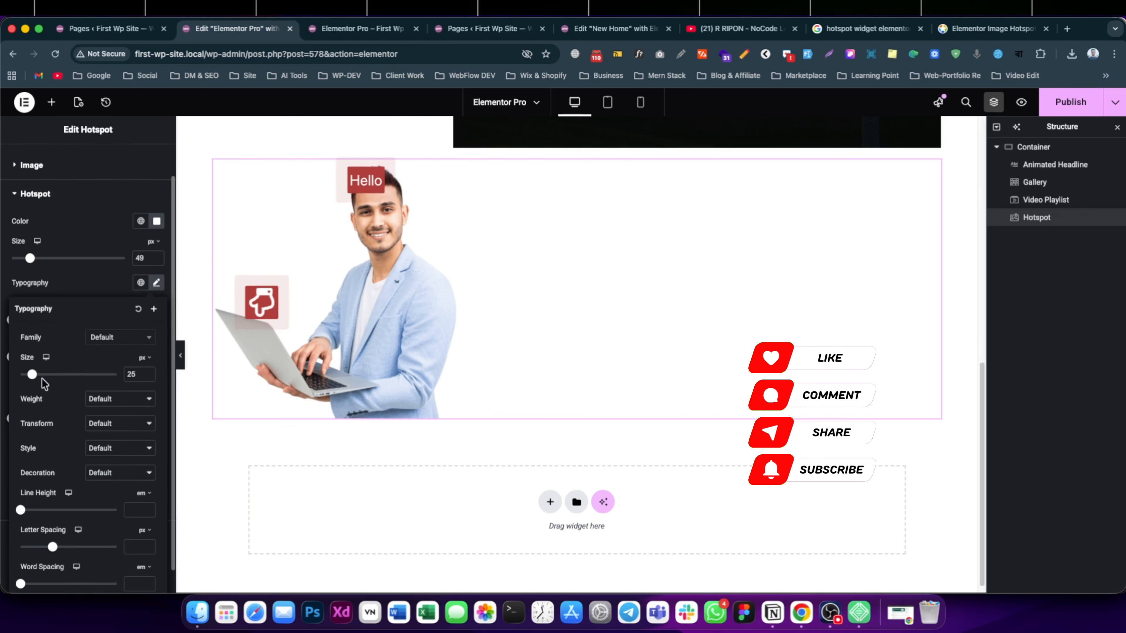
# Step: Publish the page, reload the live page and test the tooltip of the hotspot on the laptop
pyautogui.click(1060, 111)
pyautogui.click(393, 32)
pyautogui.press('super+r')
pyautogui.scroll(-7, 324, 433)
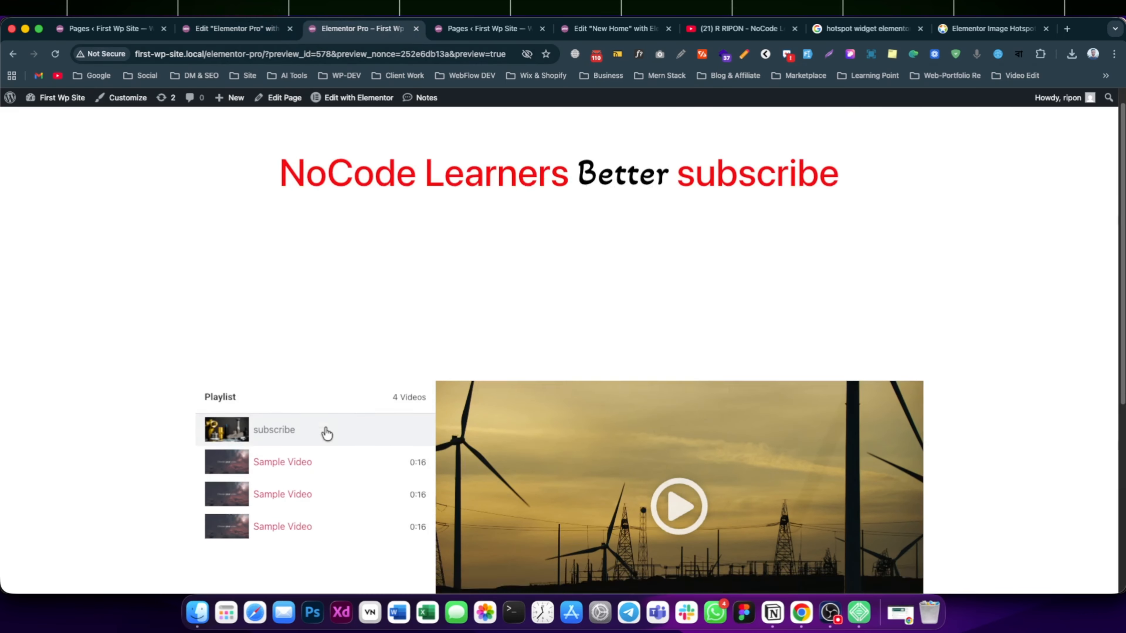
pyautogui.moveTo(247, 484)
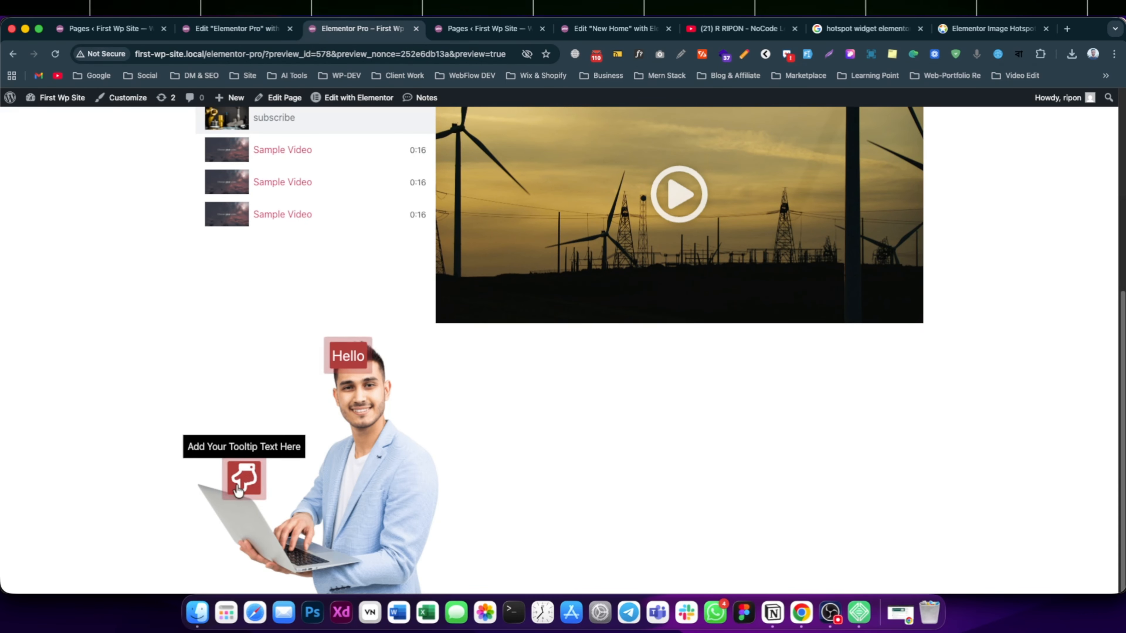
# Step: Return to the editor, add a third hotspot item and delete it
pyautogui.click(226, 27)
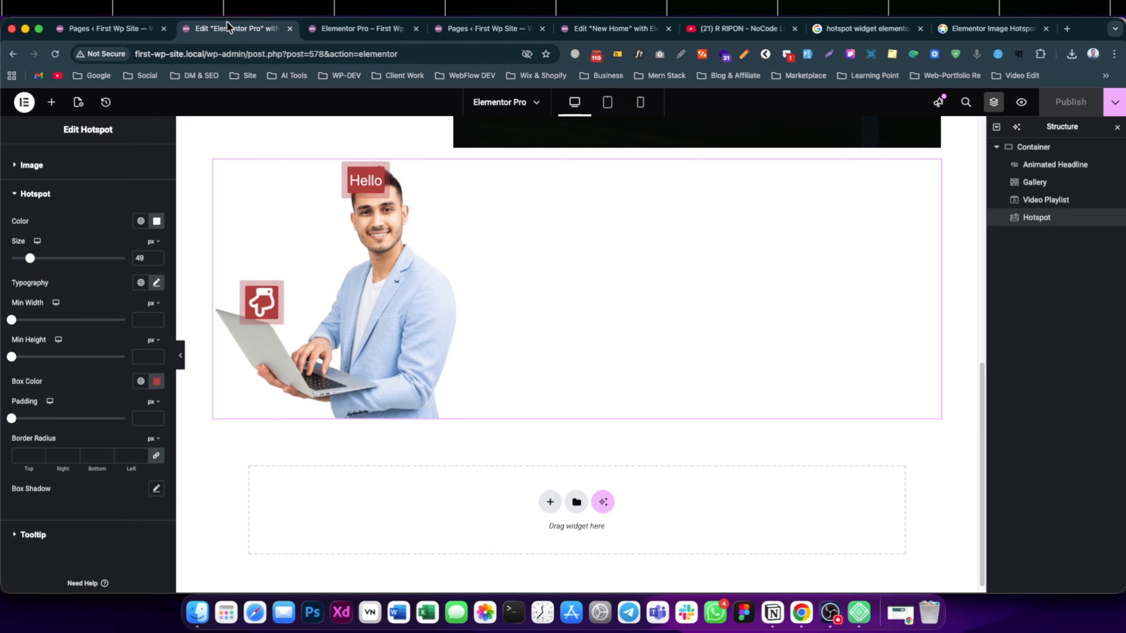
pyautogui.click(39, 190)
pyautogui.click(37, 166)
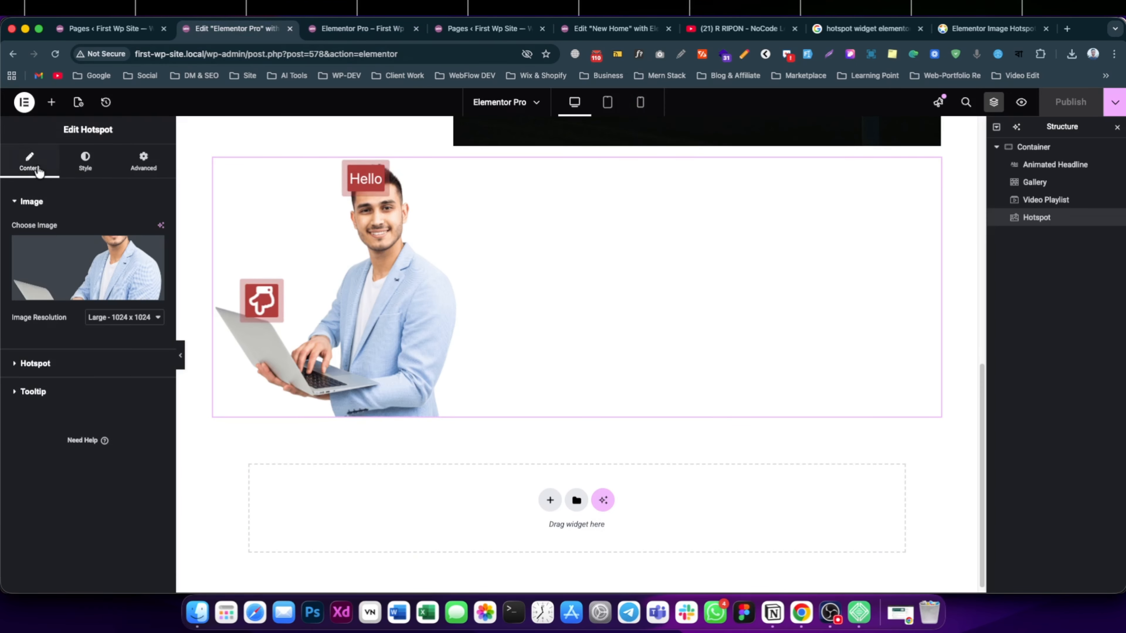
pyautogui.click(80, 364)
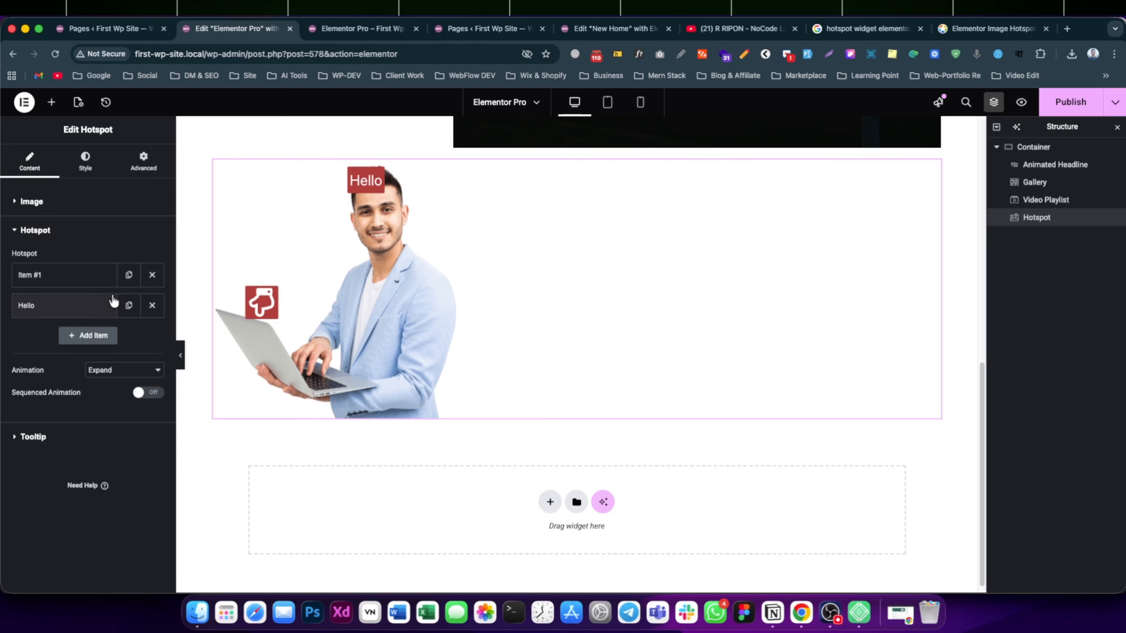
pyautogui.click(89, 336)
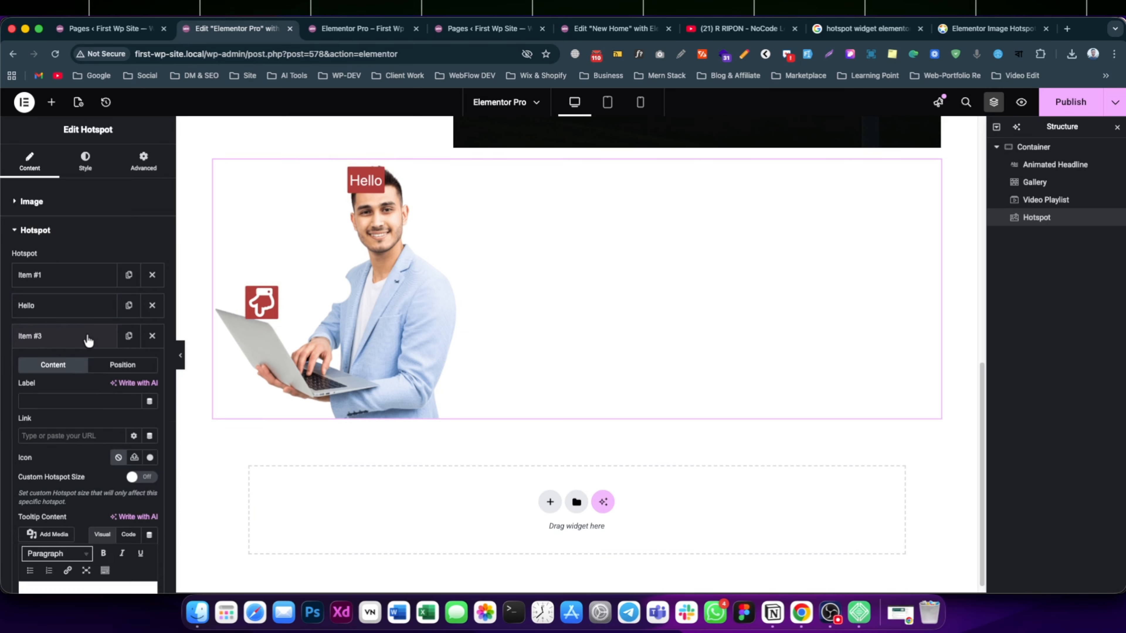
pyautogui.scroll(-5, 84, 310)
pyautogui.scroll(5, 71, 266)
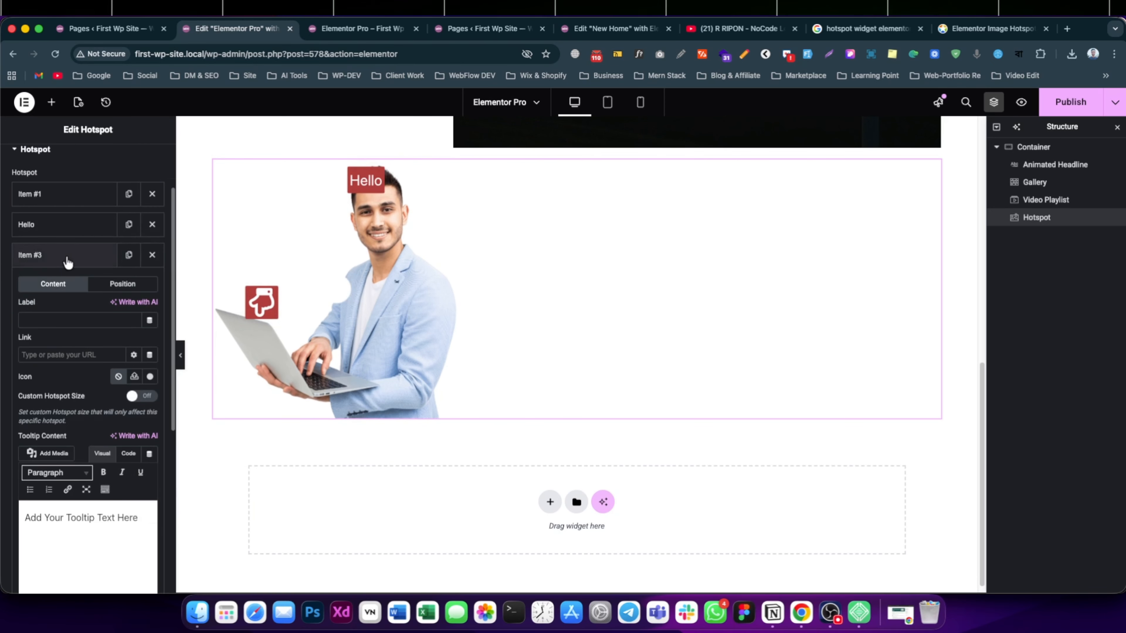
pyautogui.click(64, 255)
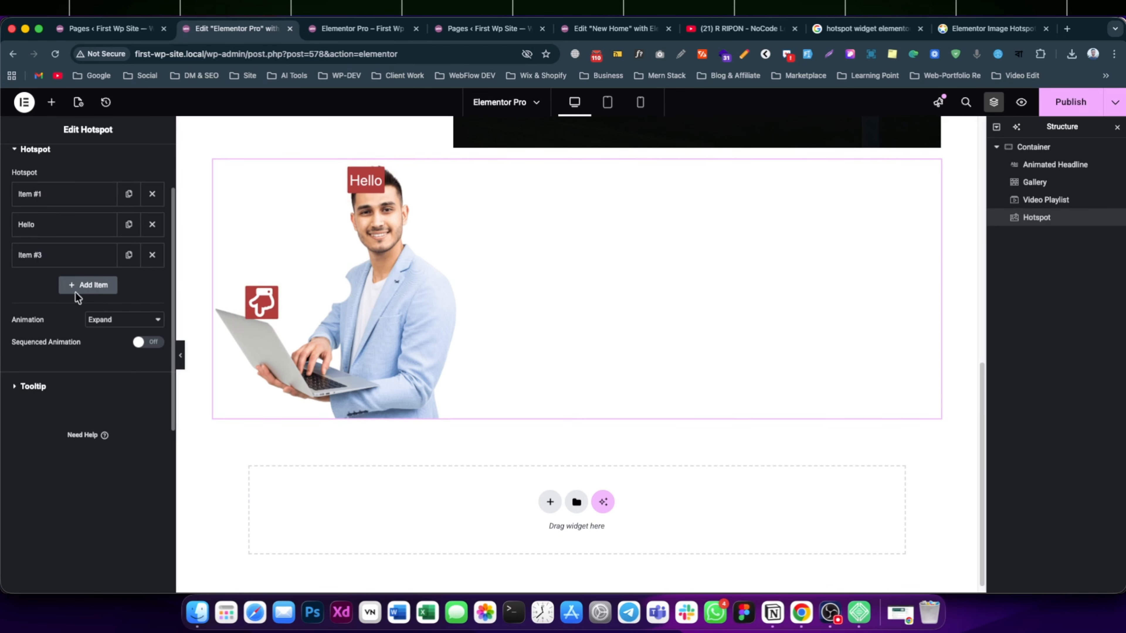
pyautogui.click(153, 255)
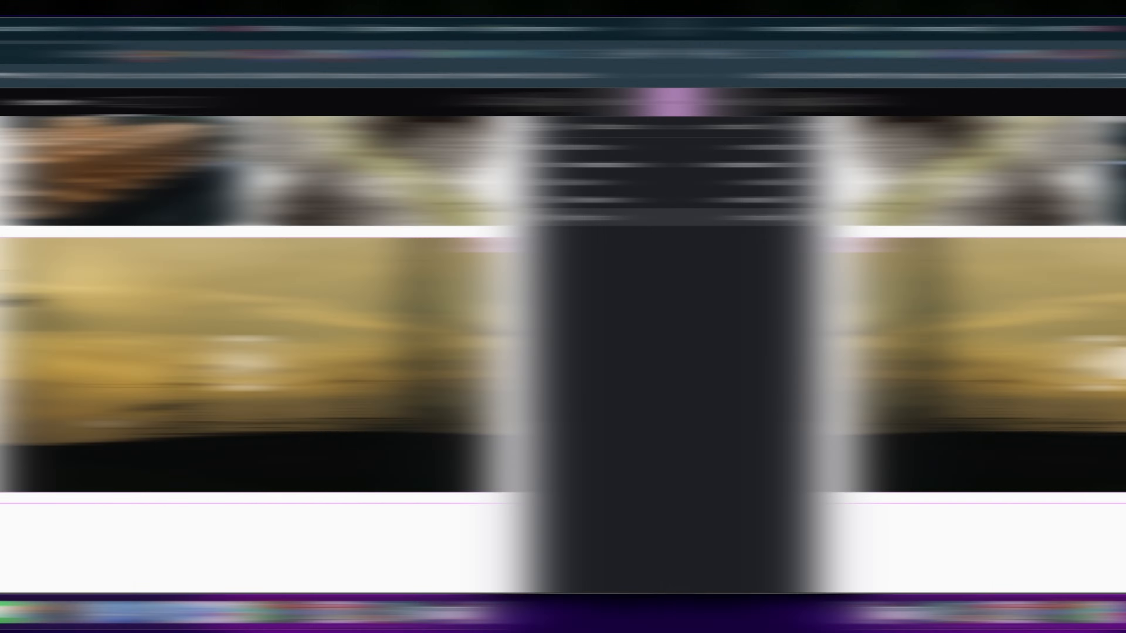